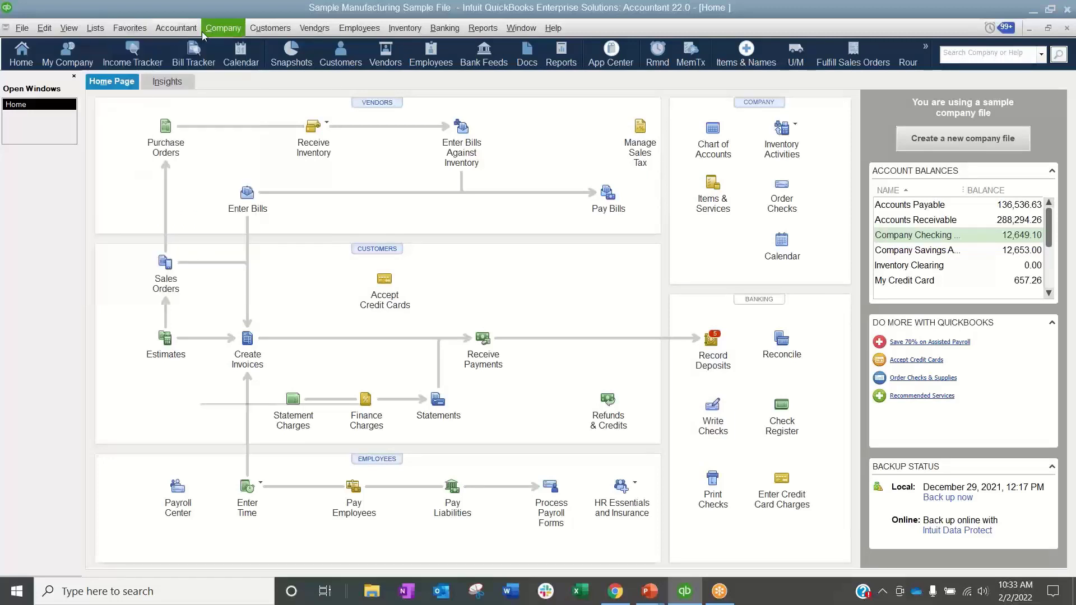
{"action": "left_click", "coordinate": [234, 34]}
{"action": "mouse_move", "coordinate": [96, 31]}
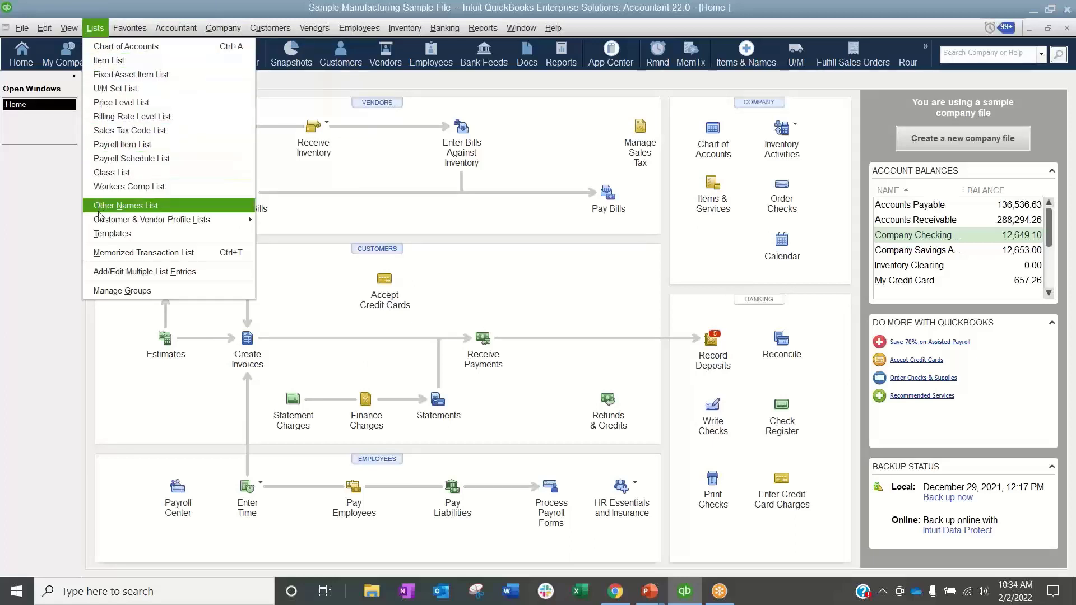
{"action": "mouse_move", "coordinate": [101, 221]}
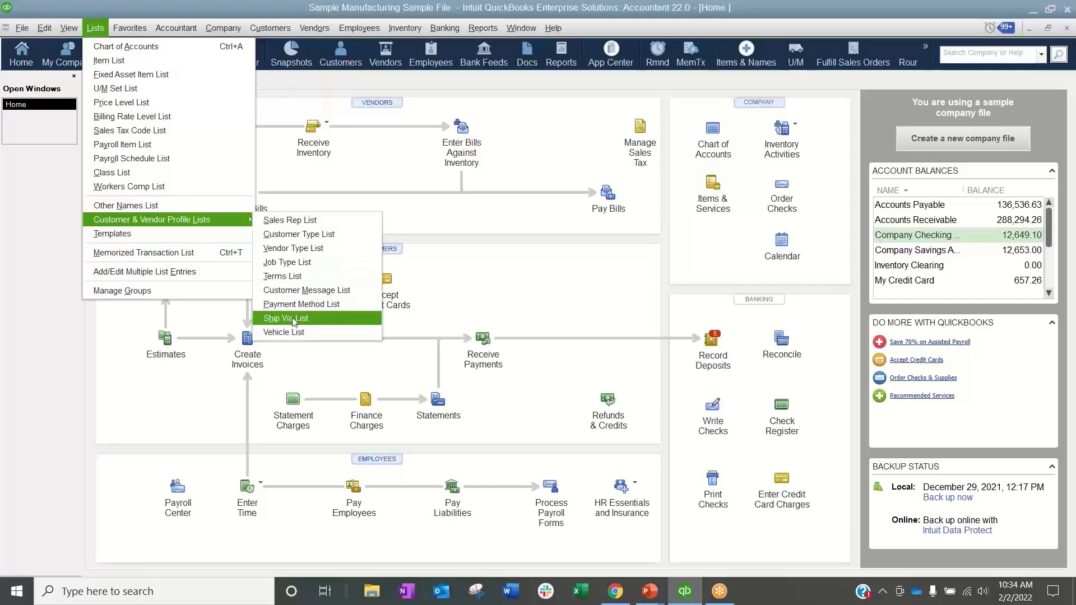
{"action": "left_click", "coordinate": [492, 29]}
{"action": "left_click", "coordinate": [483, 28]}
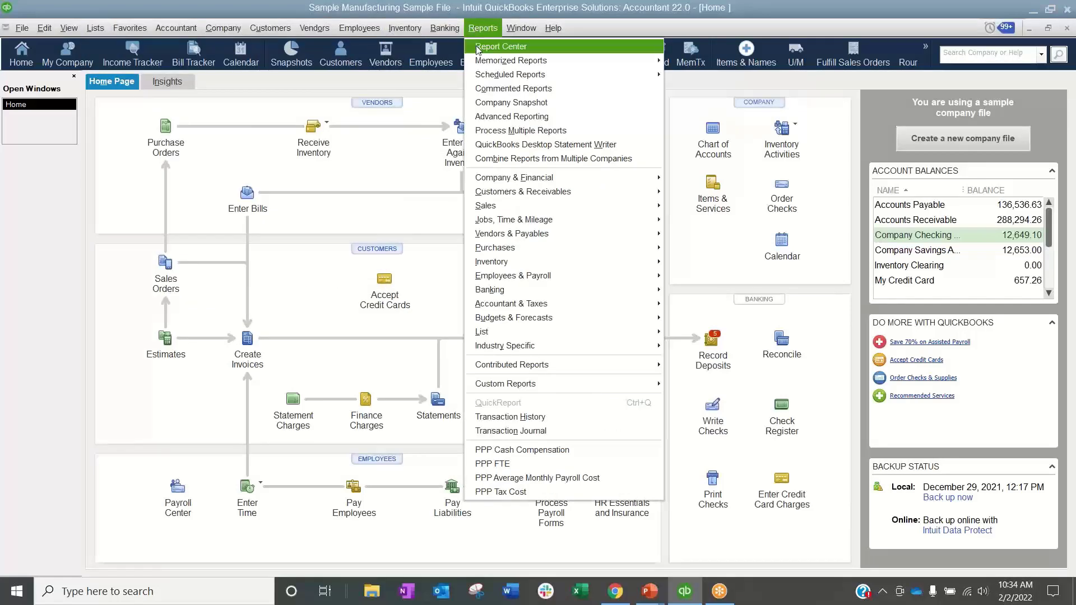
{"action": "mouse_move", "coordinate": [481, 67]}
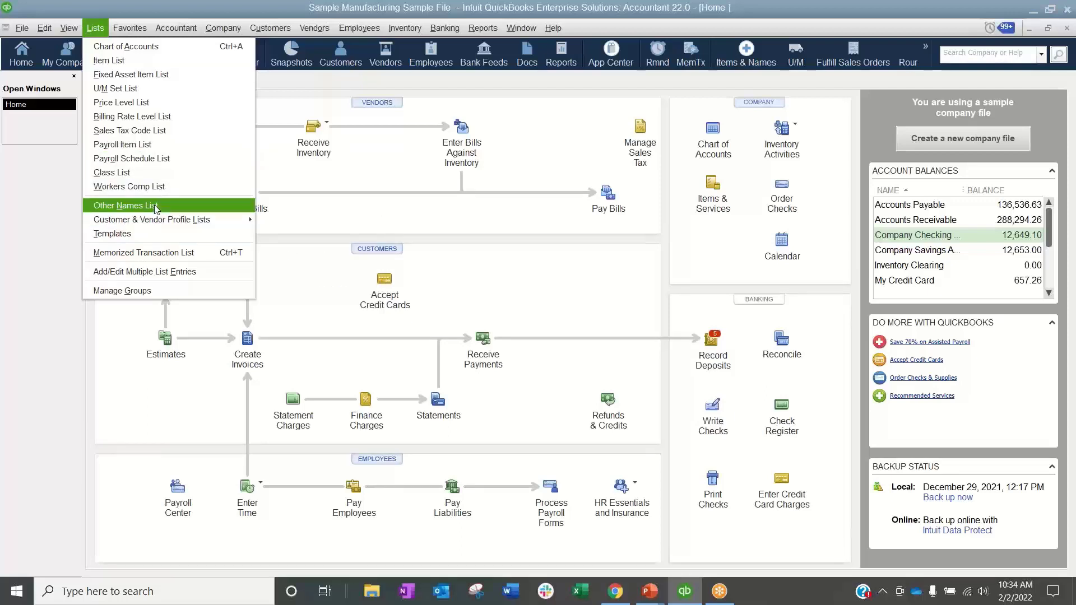
{"action": "mouse_move", "coordinate": [155, 218]}
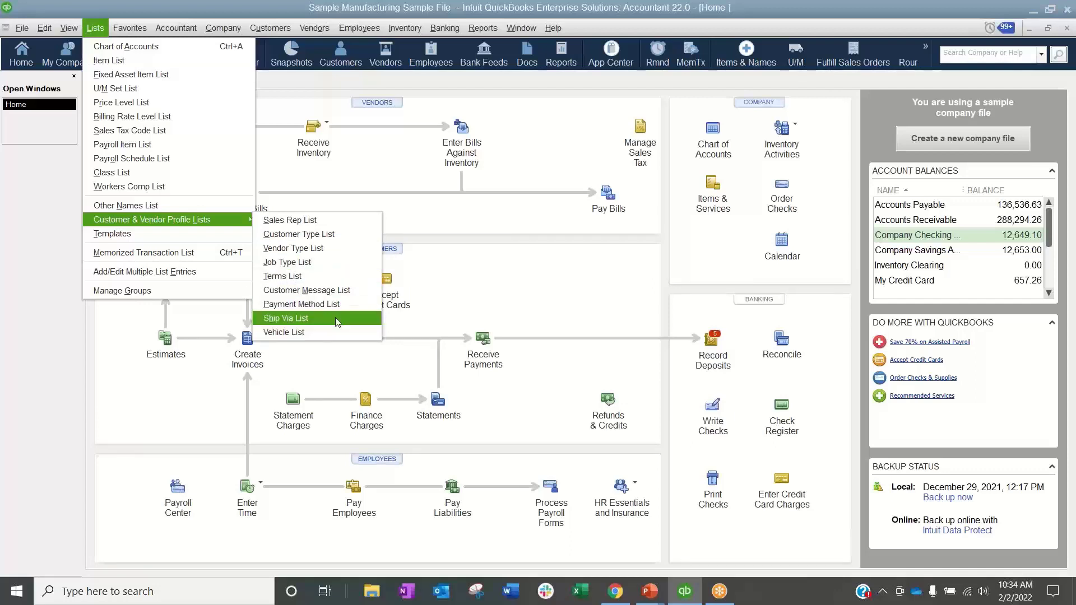
{"action": "left_click", "coordinate": [460, 304]}
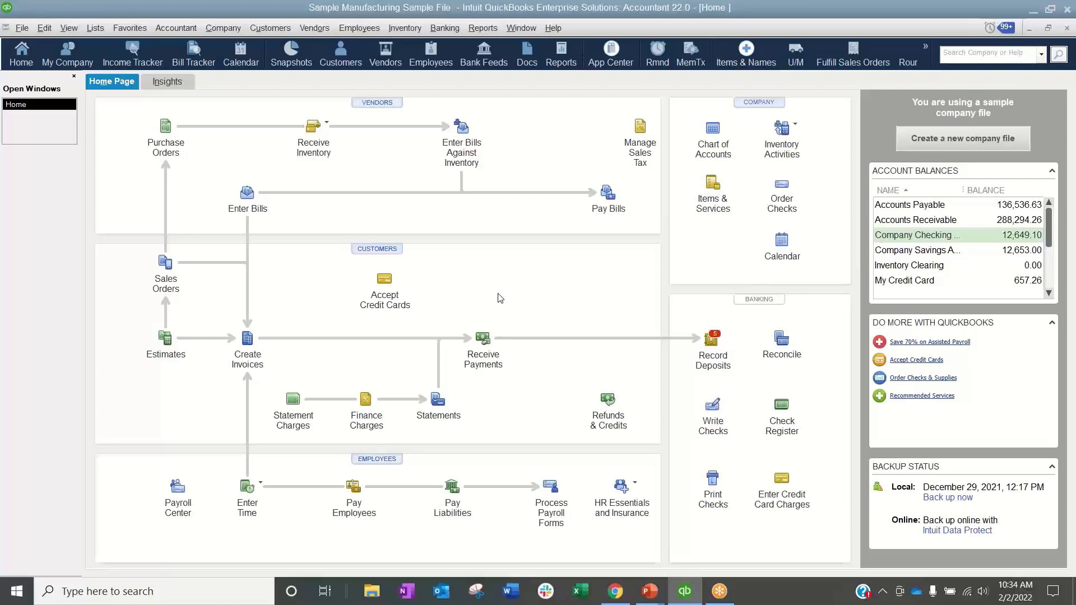
Open the Chart of Accounts to examine the accounts and their types, and close it
{"action": "left_click", "coordinate": [94, 27]}
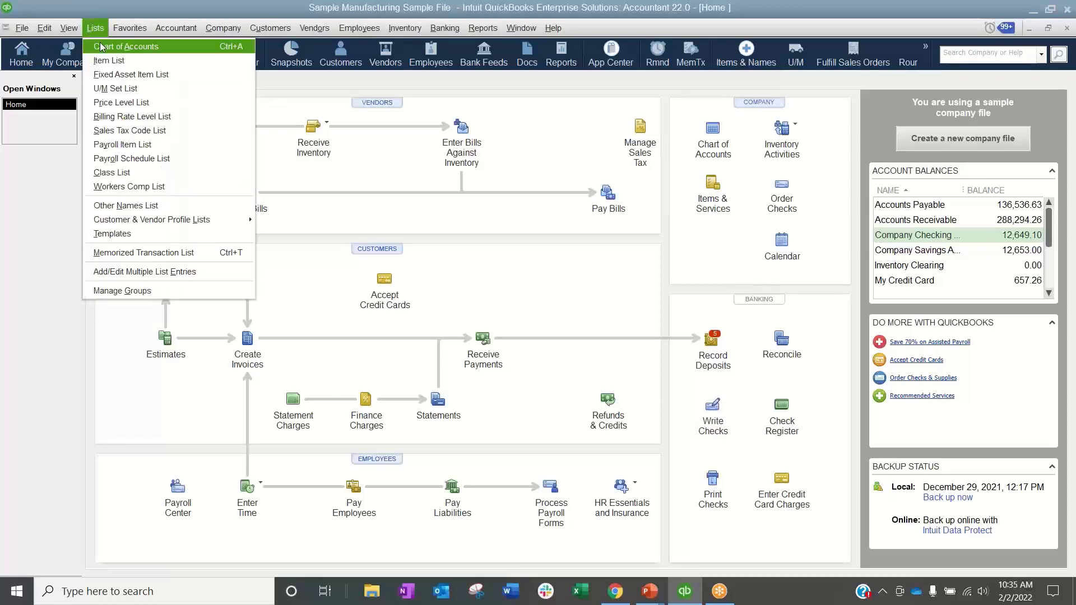
{"action": "left_click", "coordinate": [101, 46]}
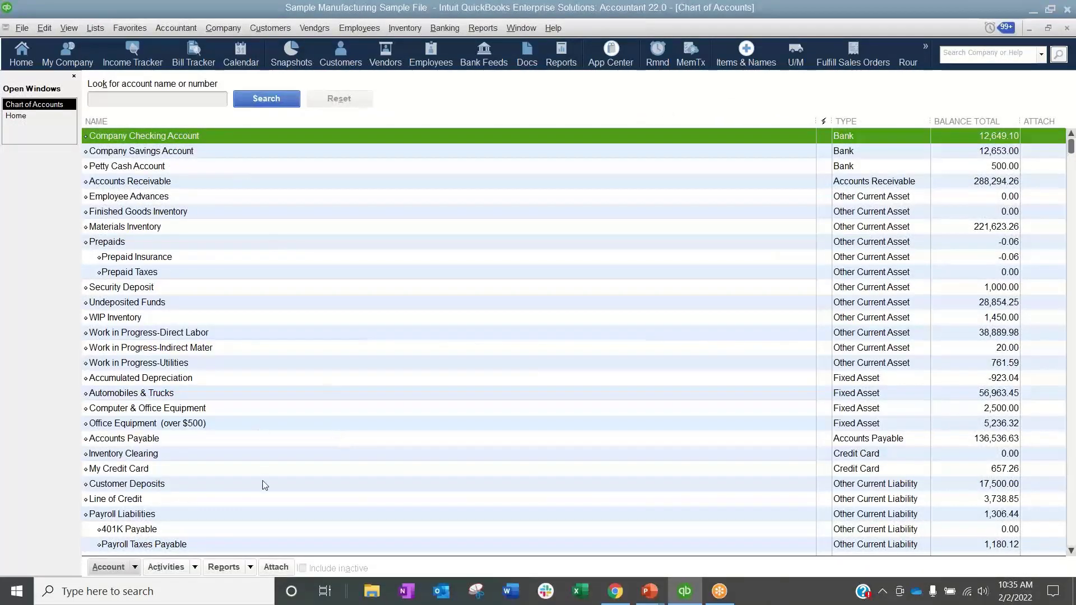
{"action": "left_click", "coordinate": [1066, 28]}
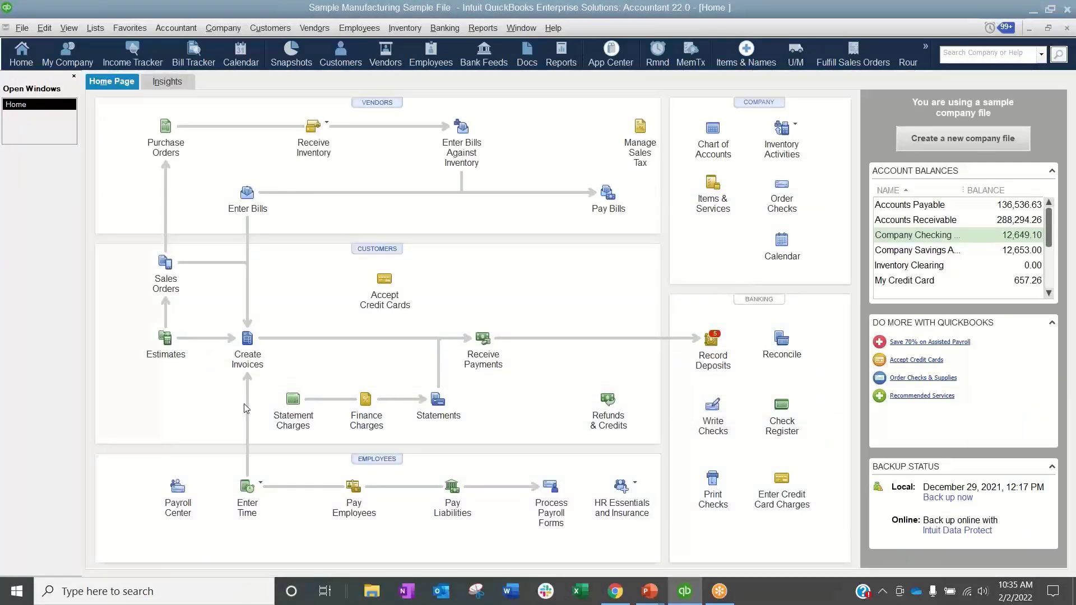
Open a blank invoice, bring up the Chart of Accounts and select the Accounts Receivable account
{"action": "left_click", "coordinate": [247, 340]}
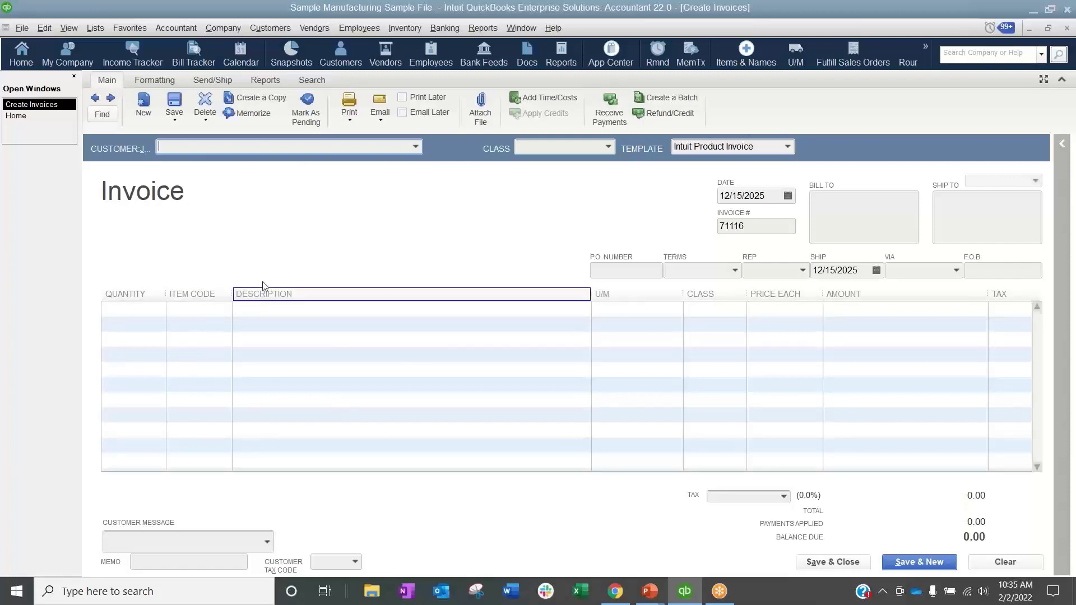
{"action": "left_click", "coordinate": [97, 30]}
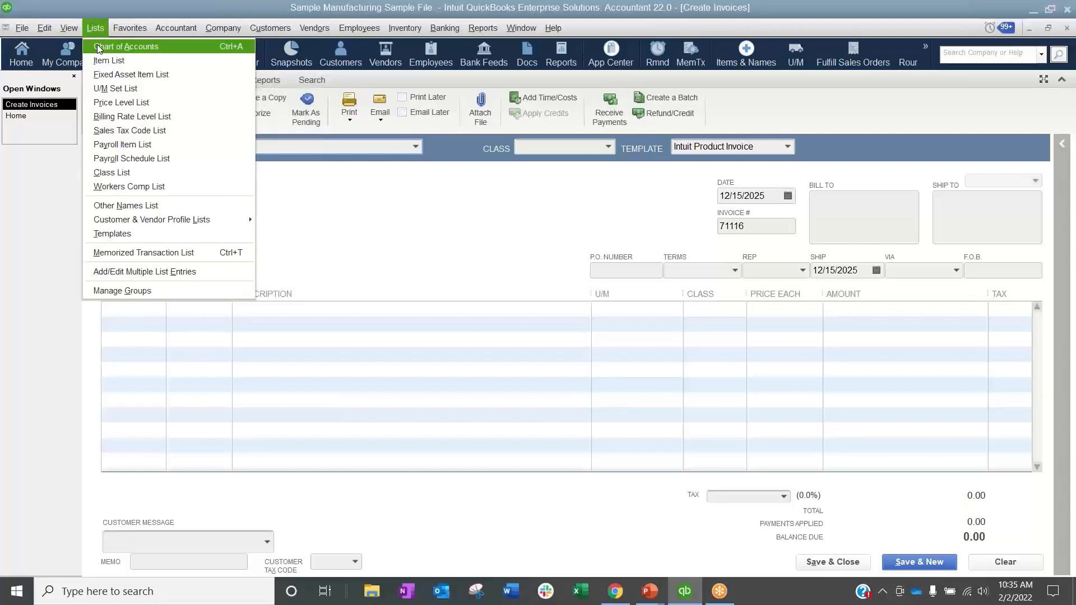
{"action": "left_click", "coordinate": [99, 46]}
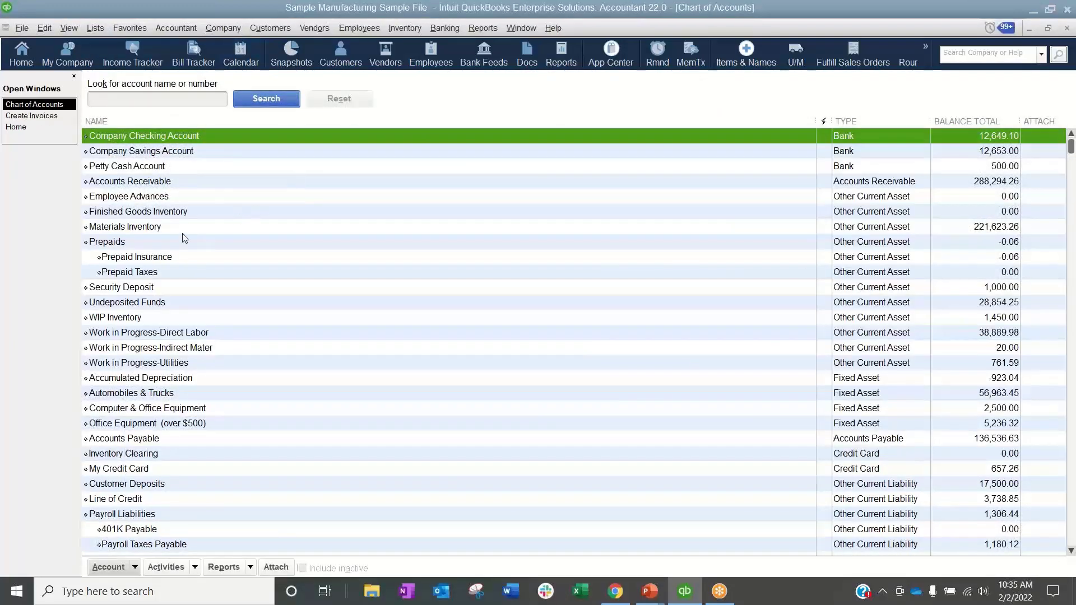
{"action": "left_click", "coordinate": [168, 185]}
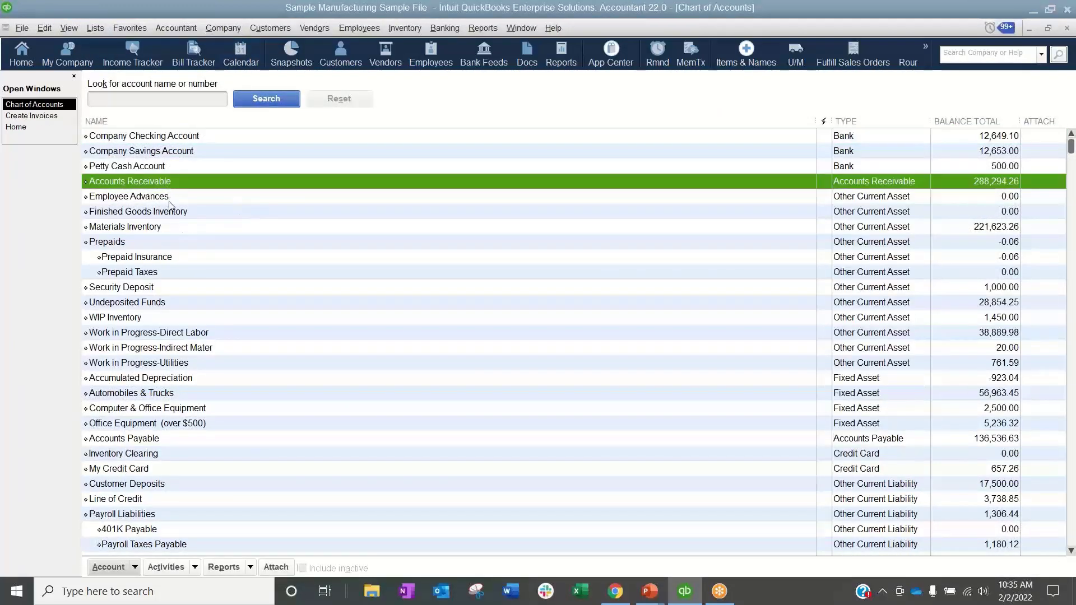
Create and save a new account of type Accounts Receivable named "2nd AR Account"
{"action": "key", "text": "ctrl+n"}
{"action": "left_click", "coordinate": [283, 308]}
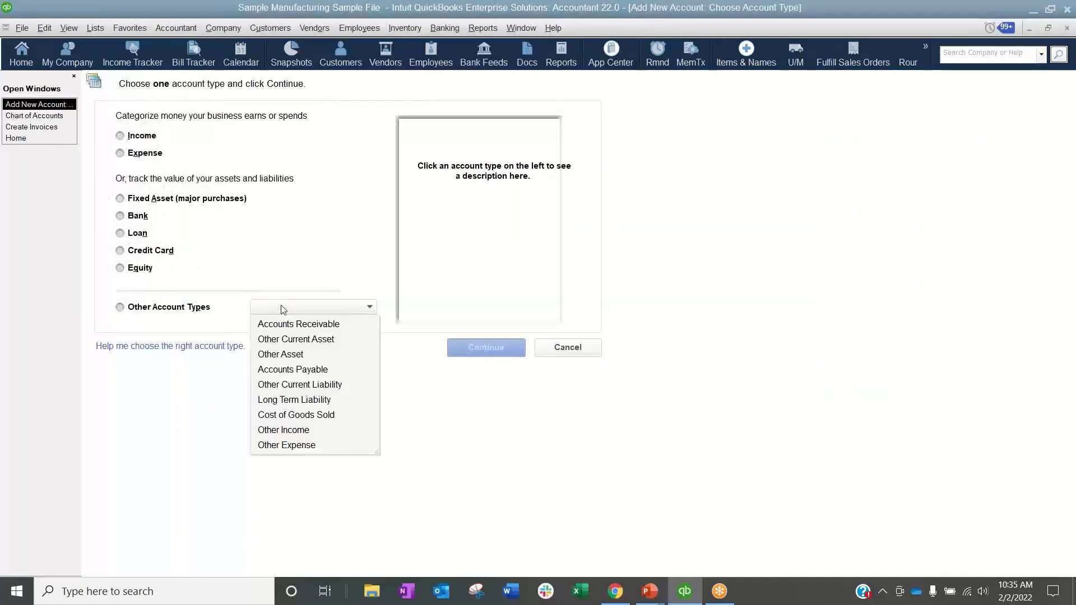
{"action": "left_click", "coordinate": [298, 324]}
{"action": "left_click", "coordinate": [472, 349]}
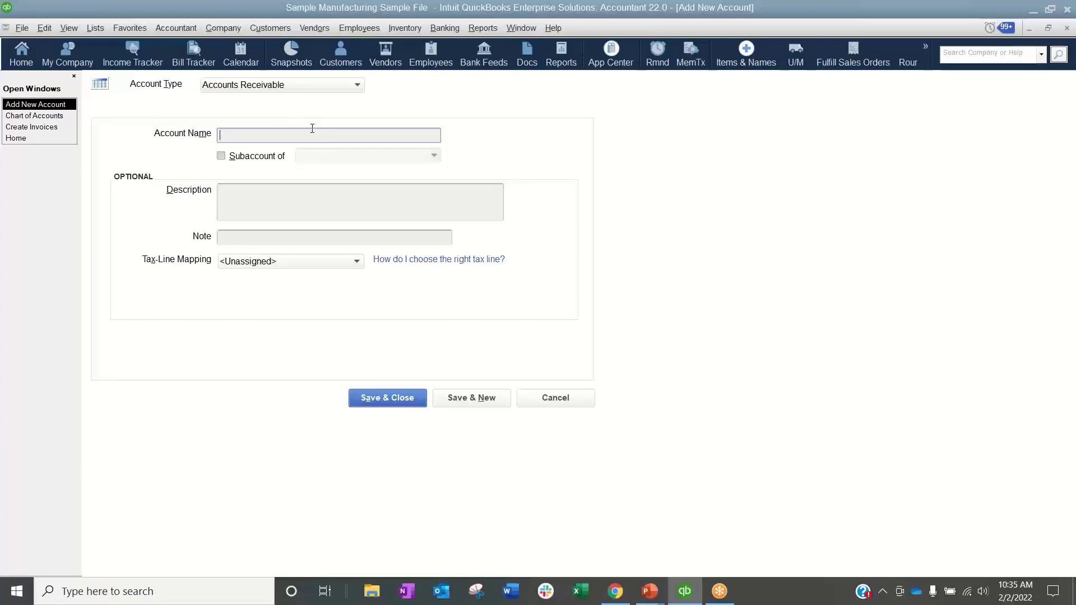
{"action": "type", "text": "2nd AR Account"}
{"action": "left_click", "coordinate": [402, 401]}
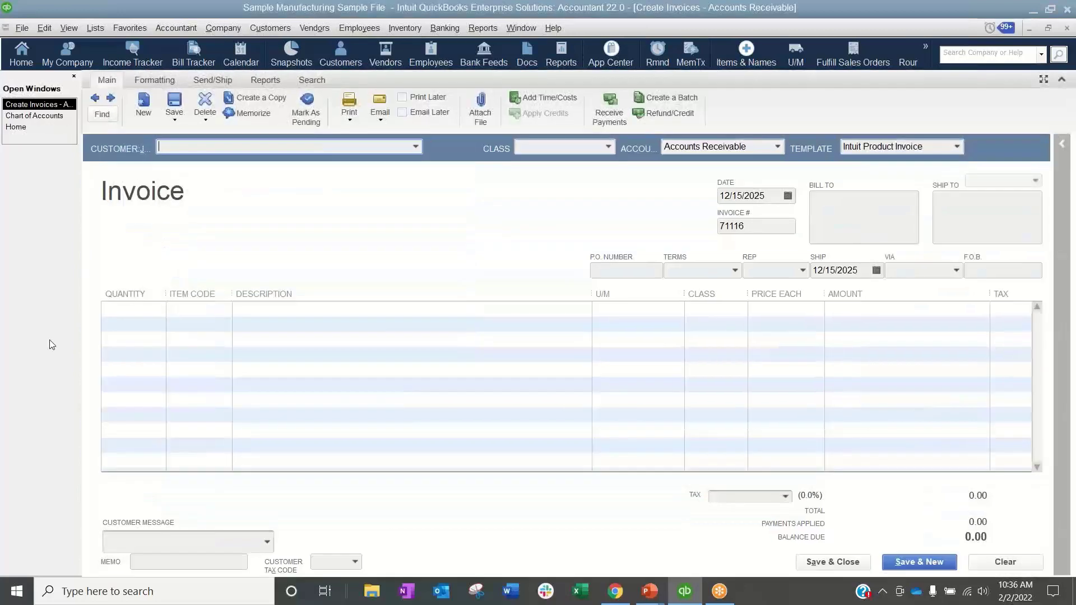
Show the receivable accounts available on the blank invoice and choose Accounts Receivable
{"action": "left_click", "coordinate": [778, 146]}
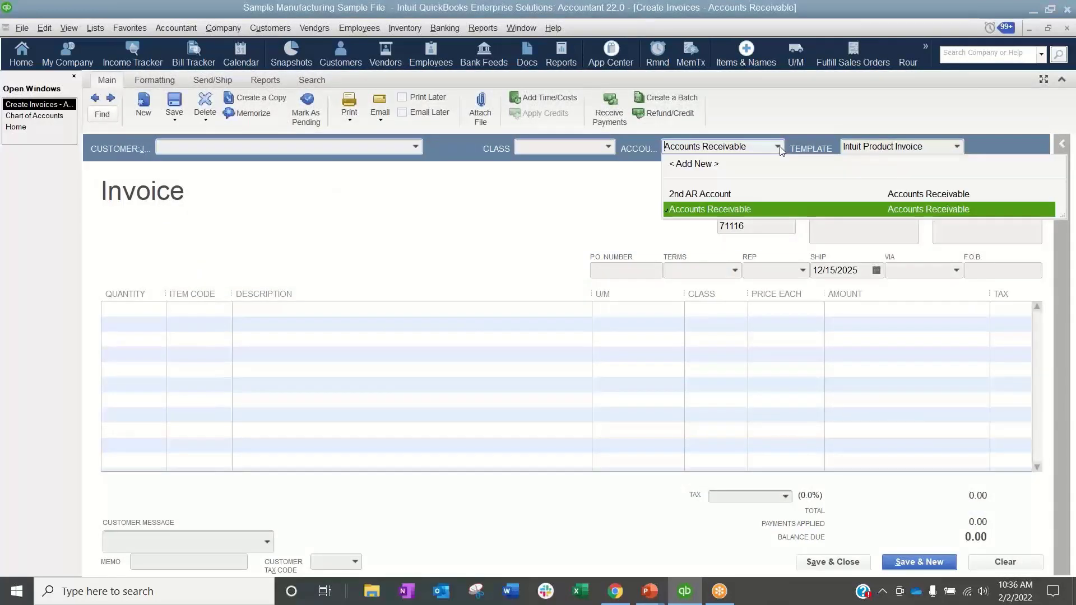
{"action": "left_click", "coordinate": [722, 214]}
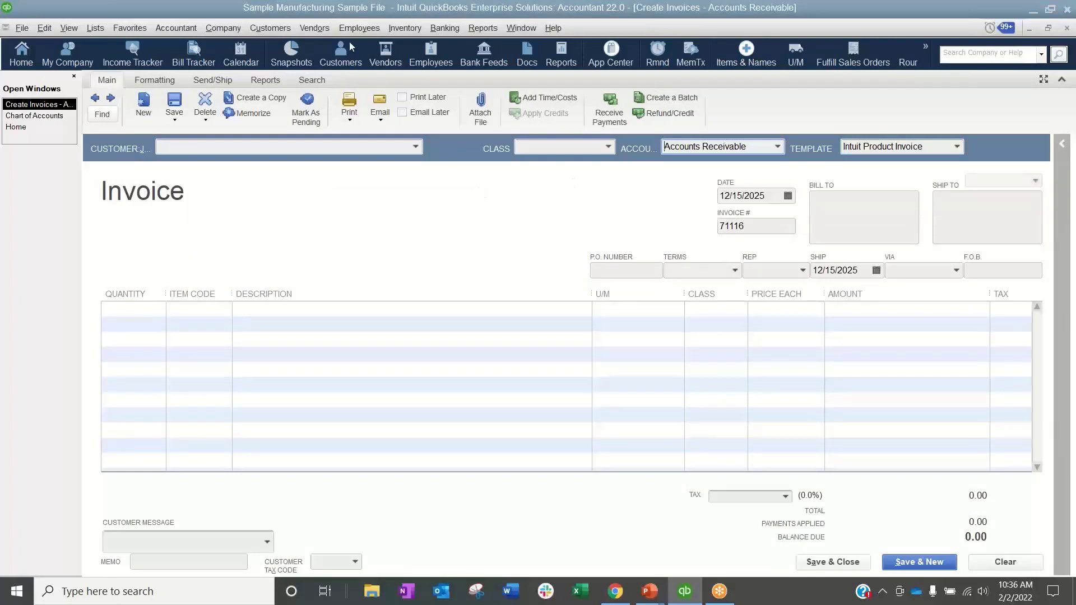
Open a blank check and view which bank accounts it can be drawn on
{"action": "left_click", "coordinate": [444, 29]}
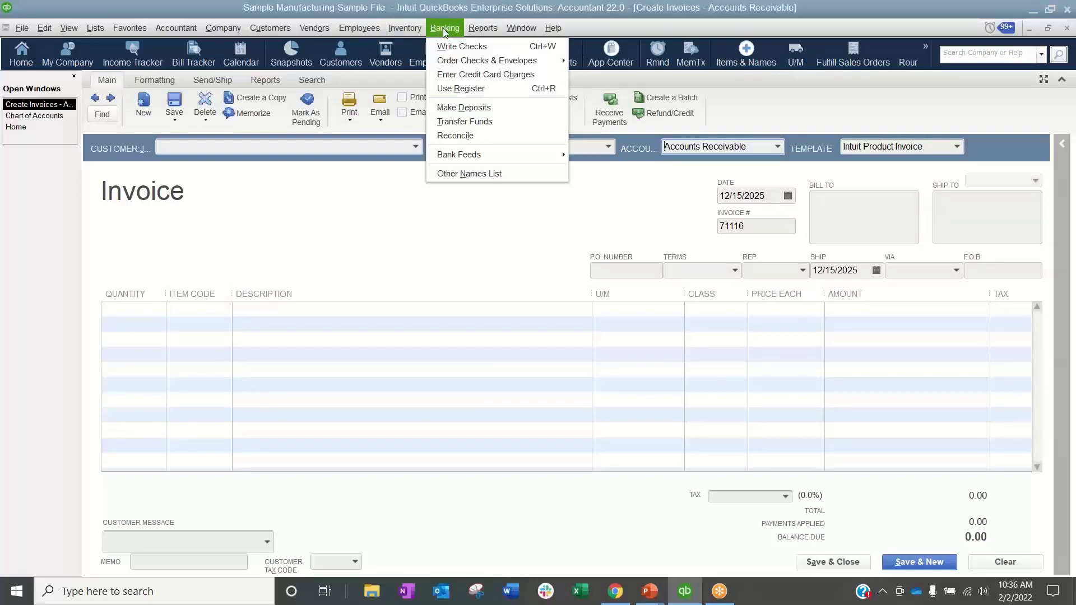
{"action": "left_click", "coordinate": [449, 47]}
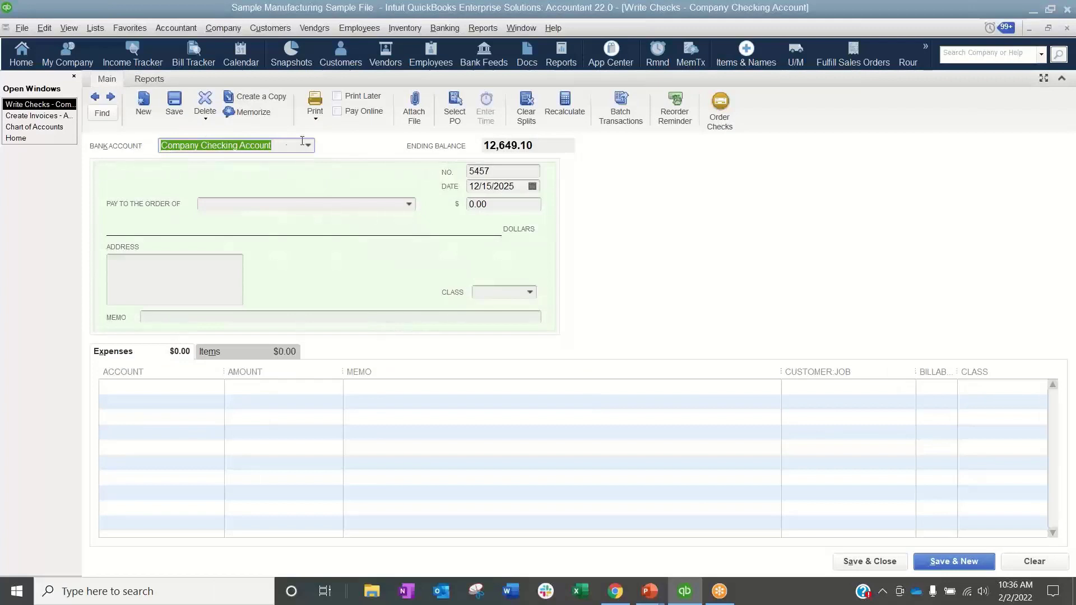
{"action": "left_click", "coordinate": [307, 145]}
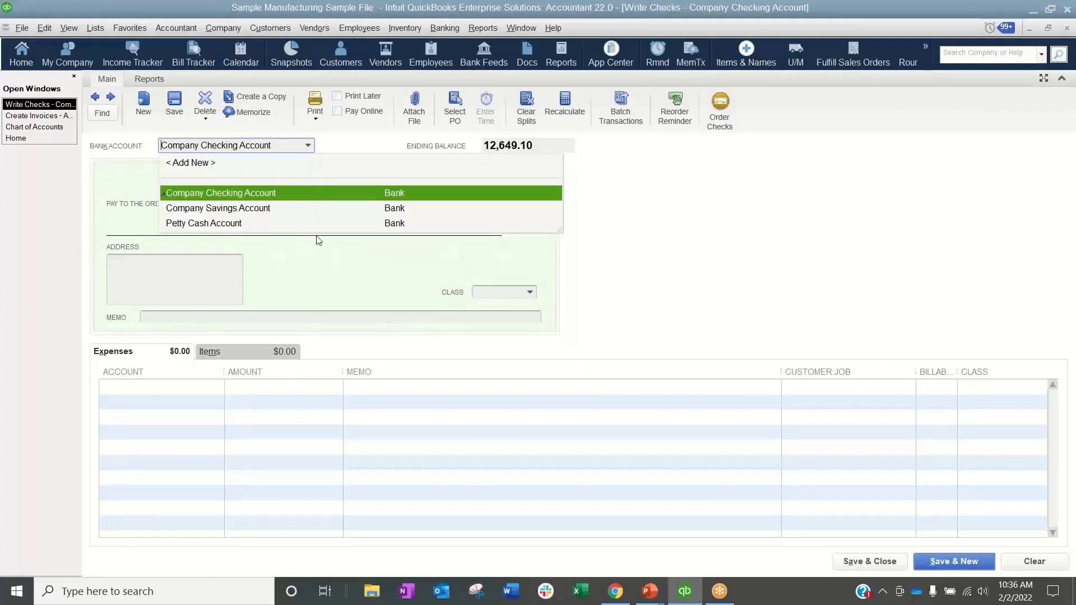
{"action": "left_click", "coordinate": [915, 291]}
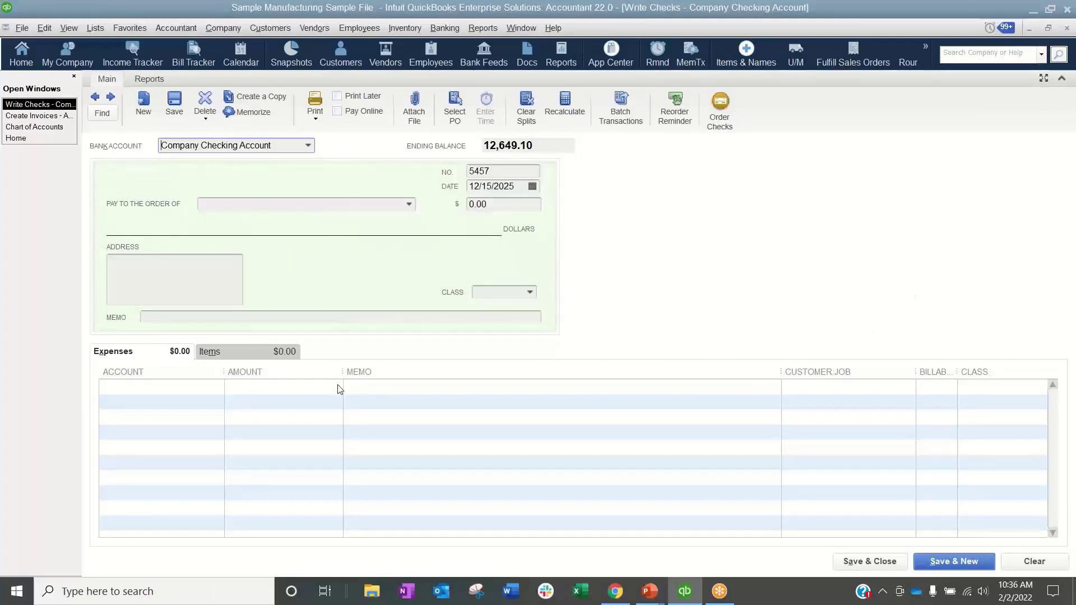
Examine the expense account choices and the item lines of the blank check, and close it without saving
{"action": "left_click", "coordinate": [174, 387]}
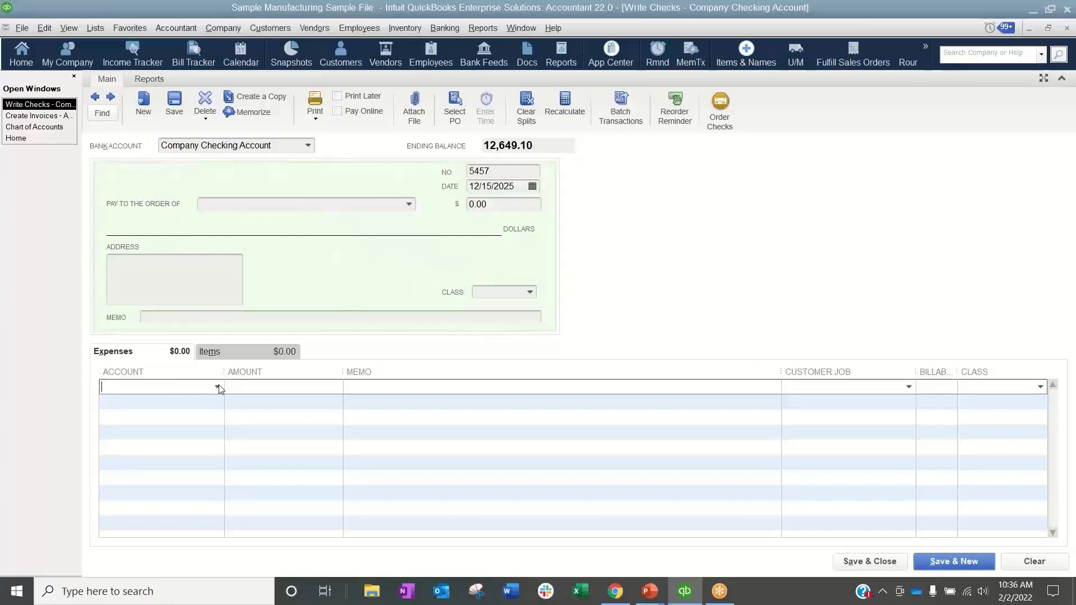
{"action": "left_click", "coordinate": [217, 387]}
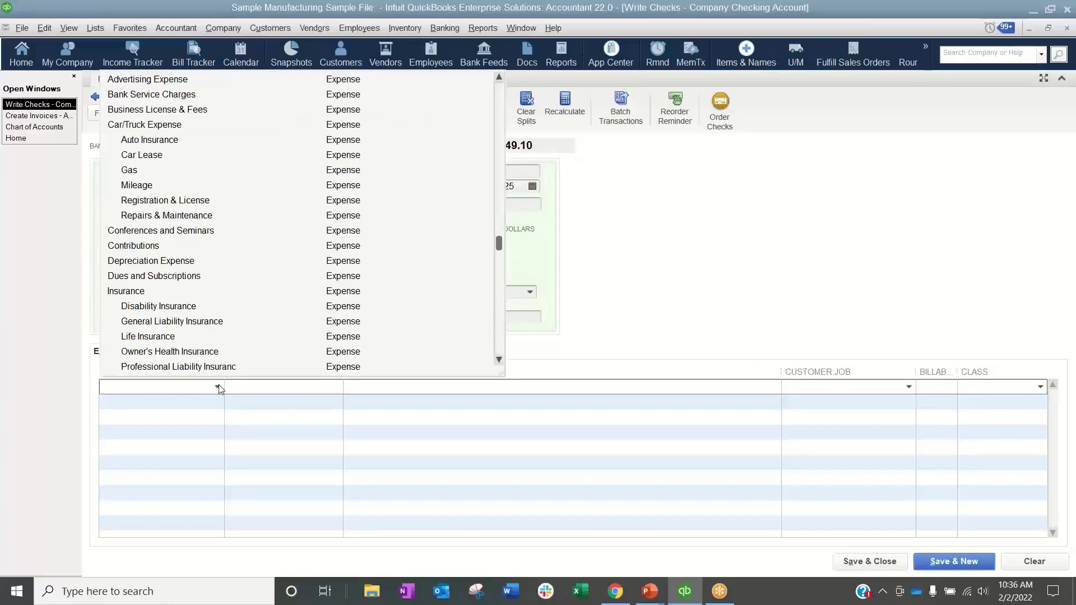
{"action": "left_click", "coordinate": [696, 305]}
{"action": "left_click", "coordinate": [280, 350]}
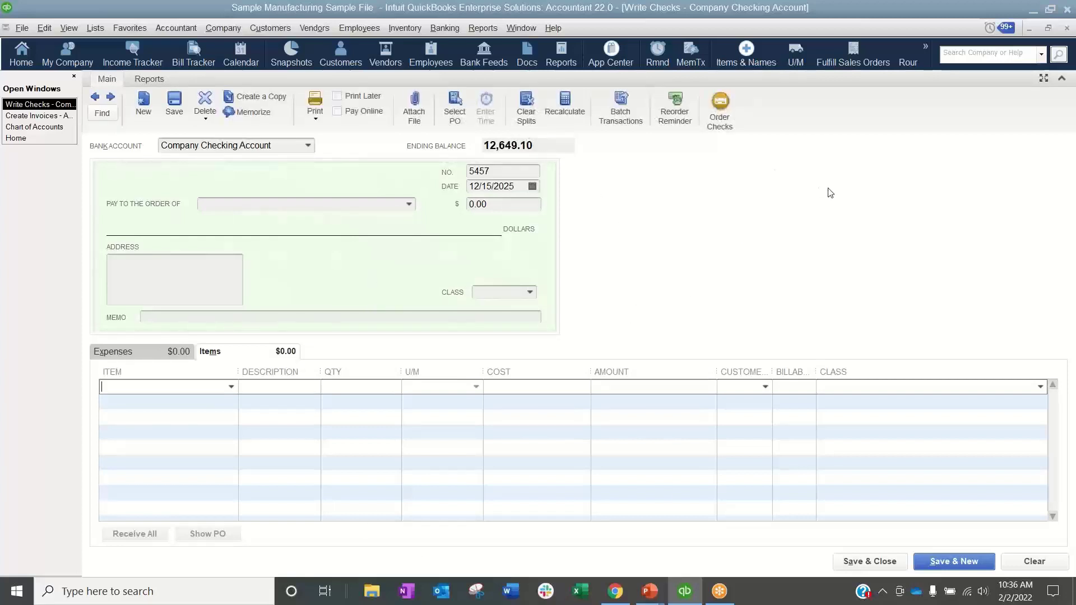
{"action": "left_click", "coordinate": [1067, 28]}
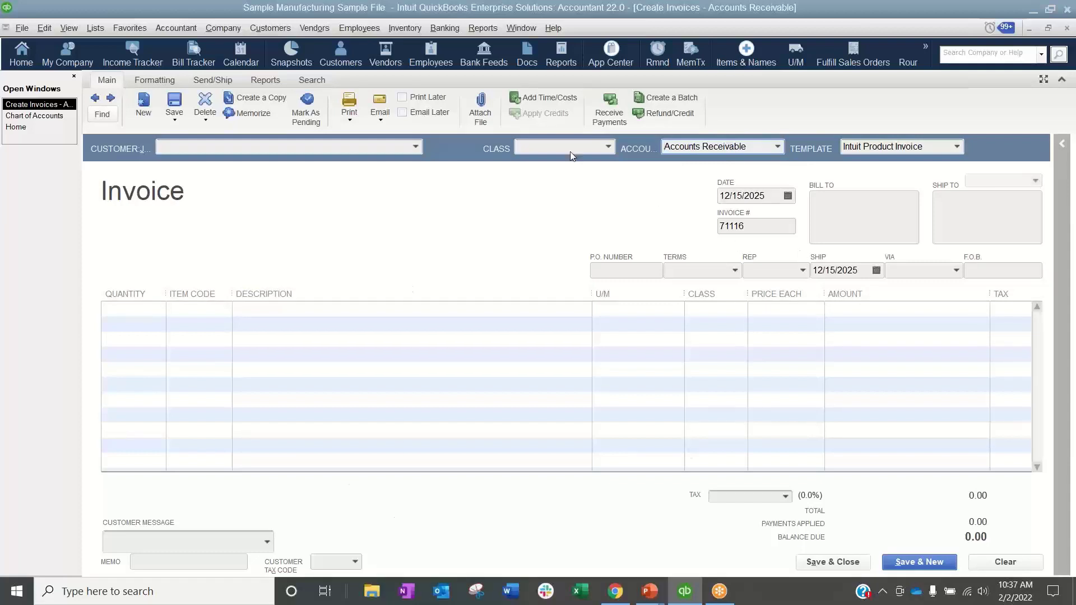
Go back to the saved invoice for Stage One Propane Tank and open its Transaction Journal report
{"action": "left_click", "coordinate": [95, 98]}
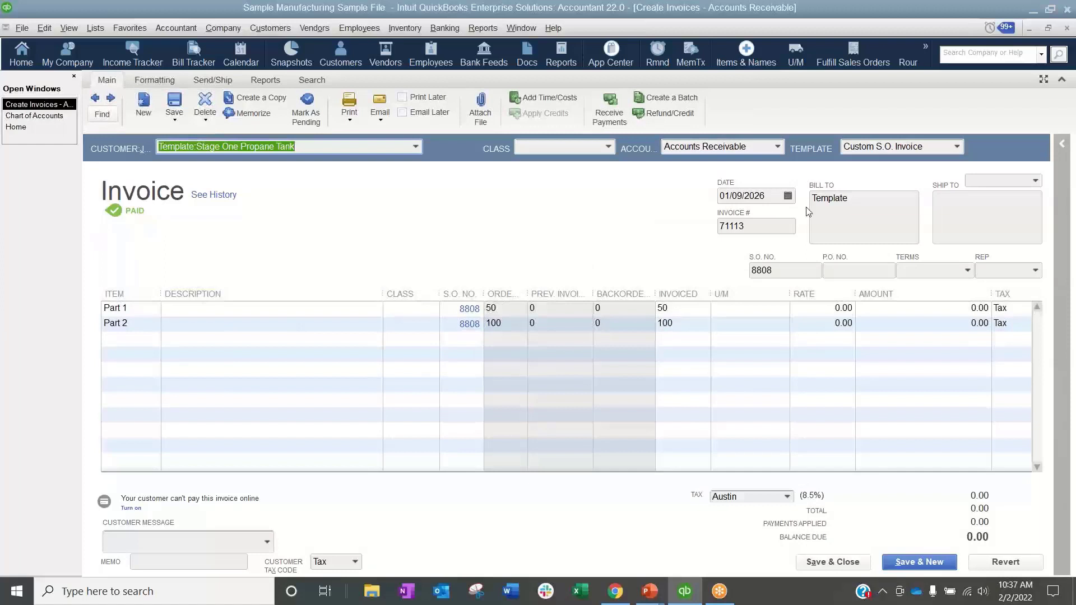
{"action": "left_click", "coordinate": [163, 82]}
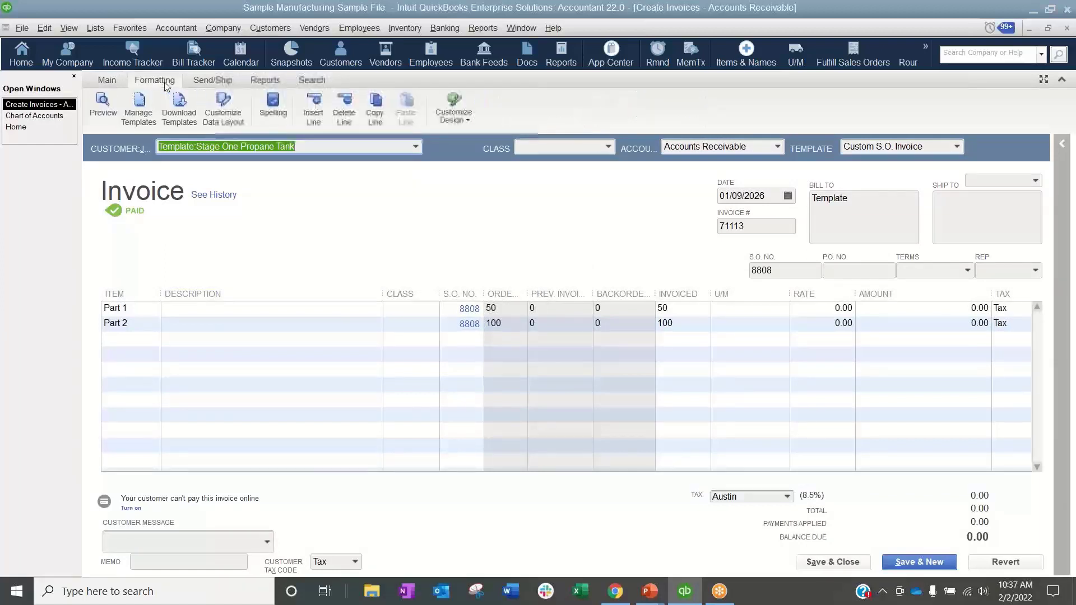
{"action": "left_click", "coordinate": [261, 80]}
{"action": "left_click", "coordinate": [188, 115]}
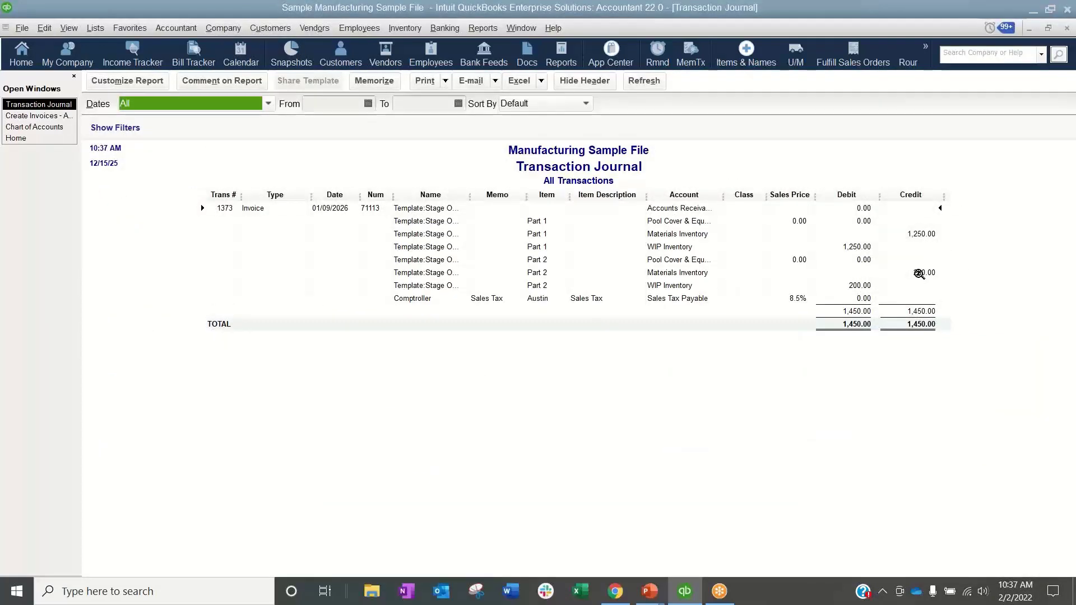
Widen the journal's Account column to read the full account names and close the report without memorizing it
{"action": "left_click_drag", "start_coordinate": [726, 192], "coordinate": [759, 193]}
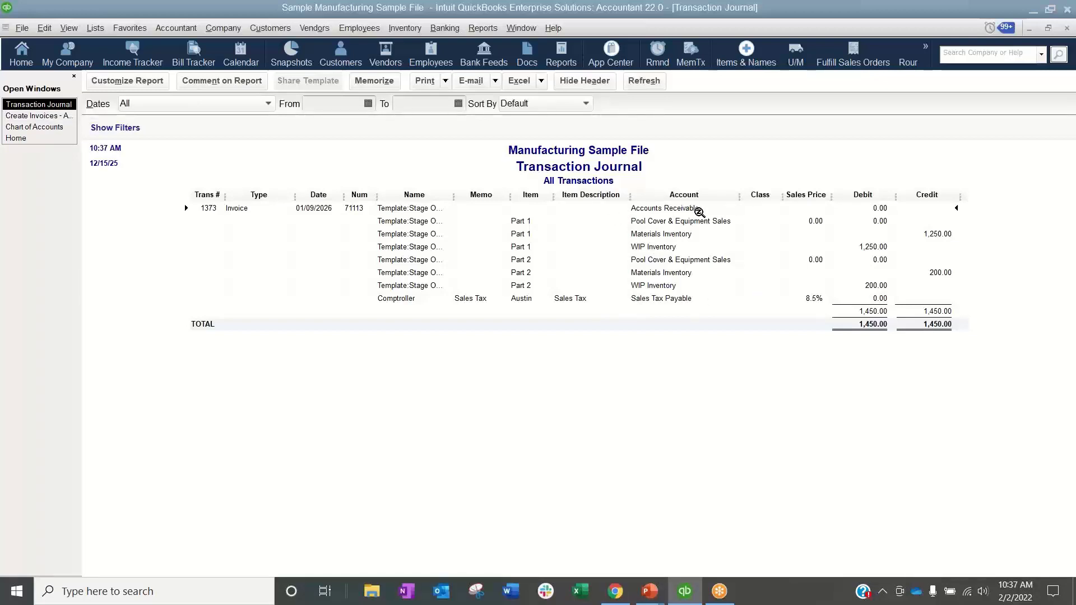
{"action": "left_click", "coordinate": [1070, 28]}
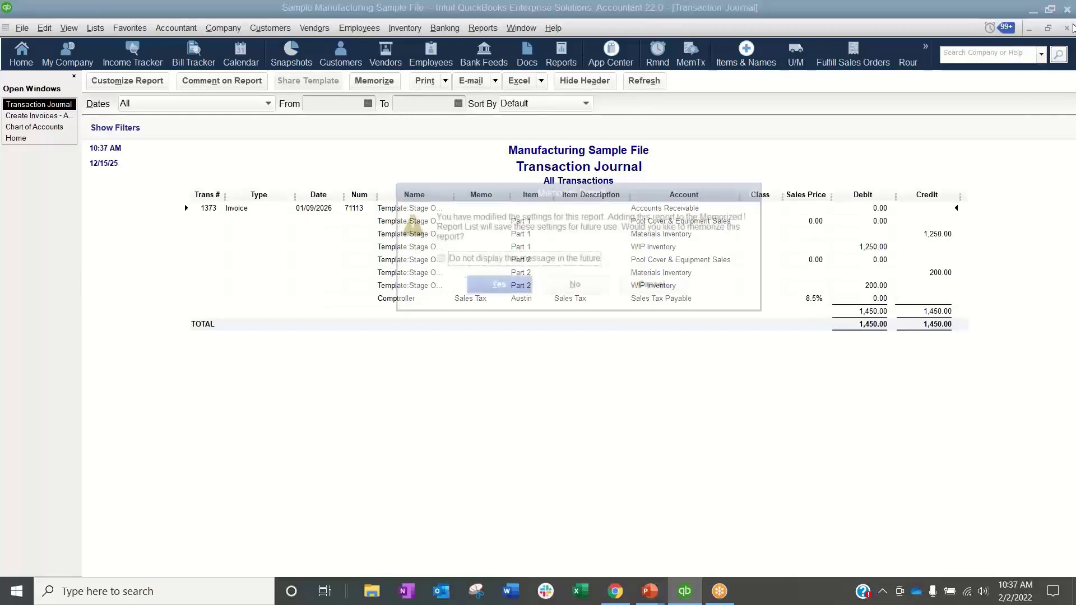
{"action": "left_click", "coordinate": [575, 286]}
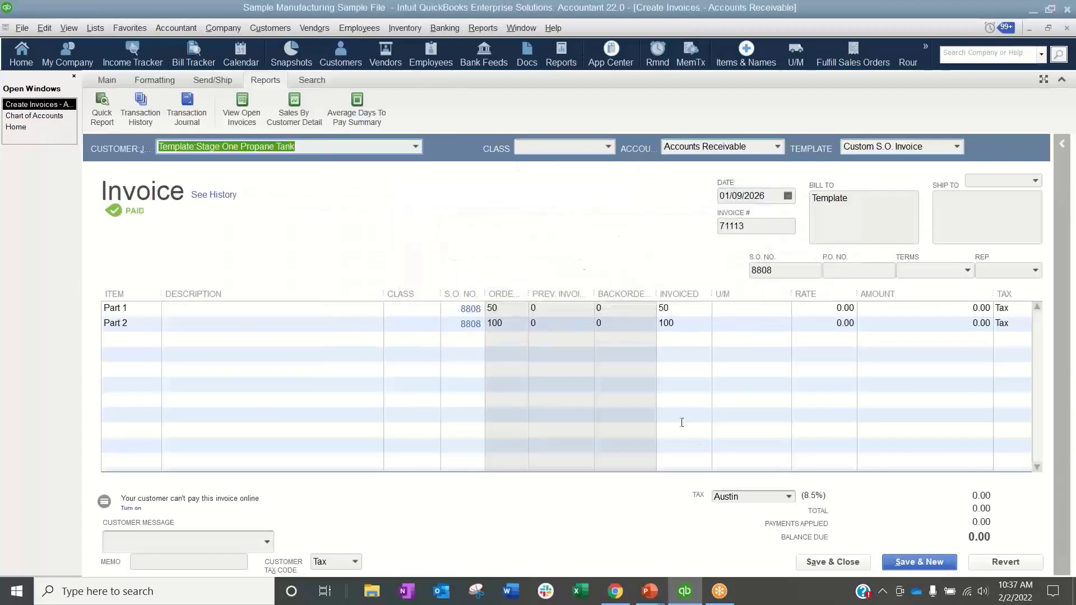
Narrow the invoice's Description column, widen its S.O. No. column and display the class choices for the whole invoice
{"action": "left_click_drag", "start_coordinate": [384, 293], "coordinate": [254, 292]}
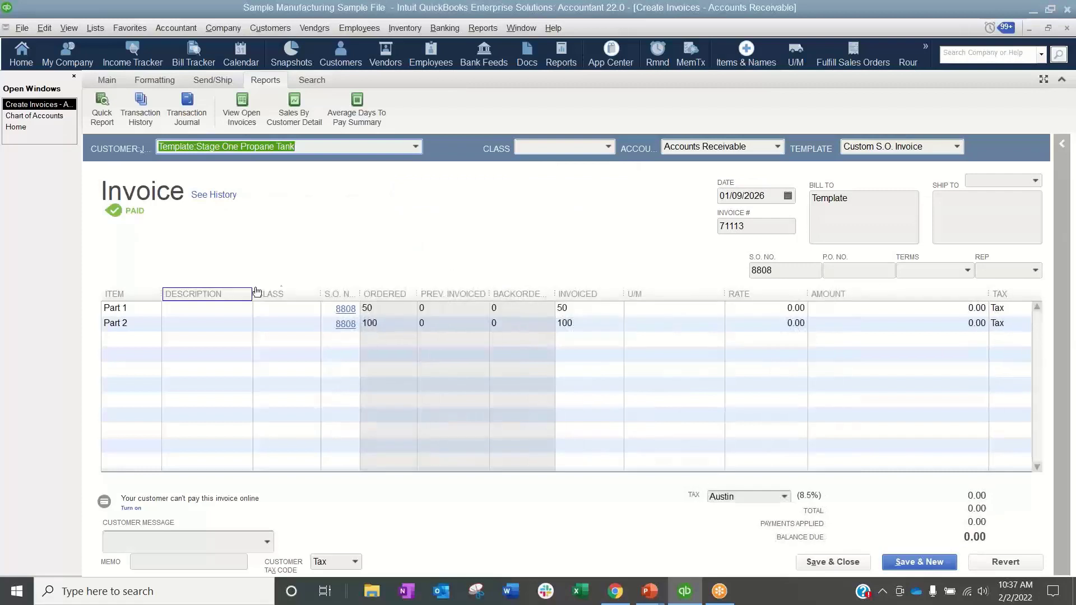
{"action": "left_click_drag", "start_coordinate": [333, 290], "coordinate": [475, 289]}
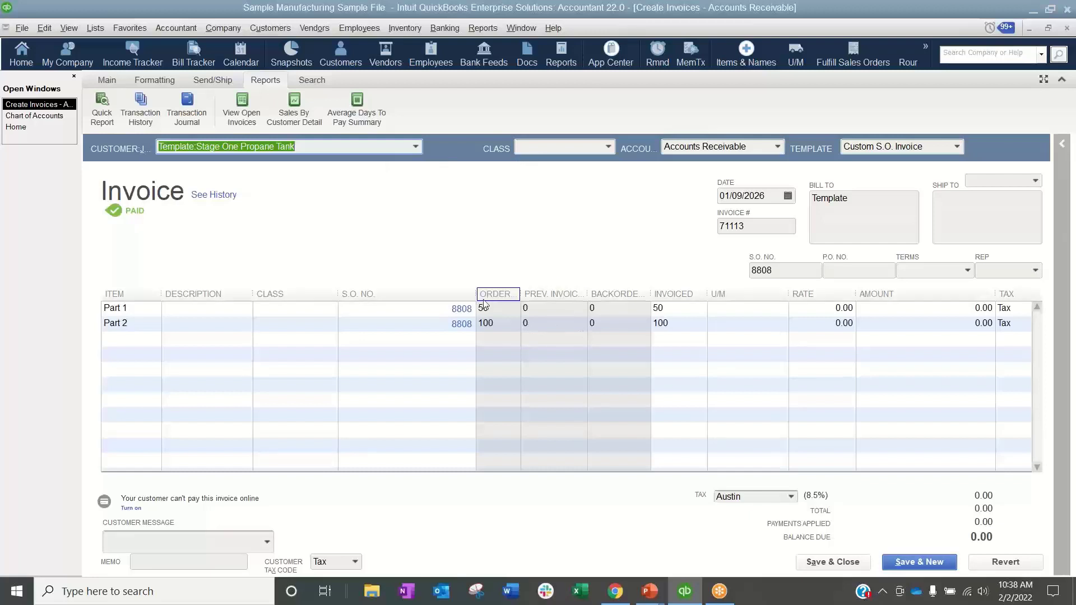
{"action": "left_click", "coordinate": [614, 147]}
{"action": "left_click", "coordinate": [609, 148]}
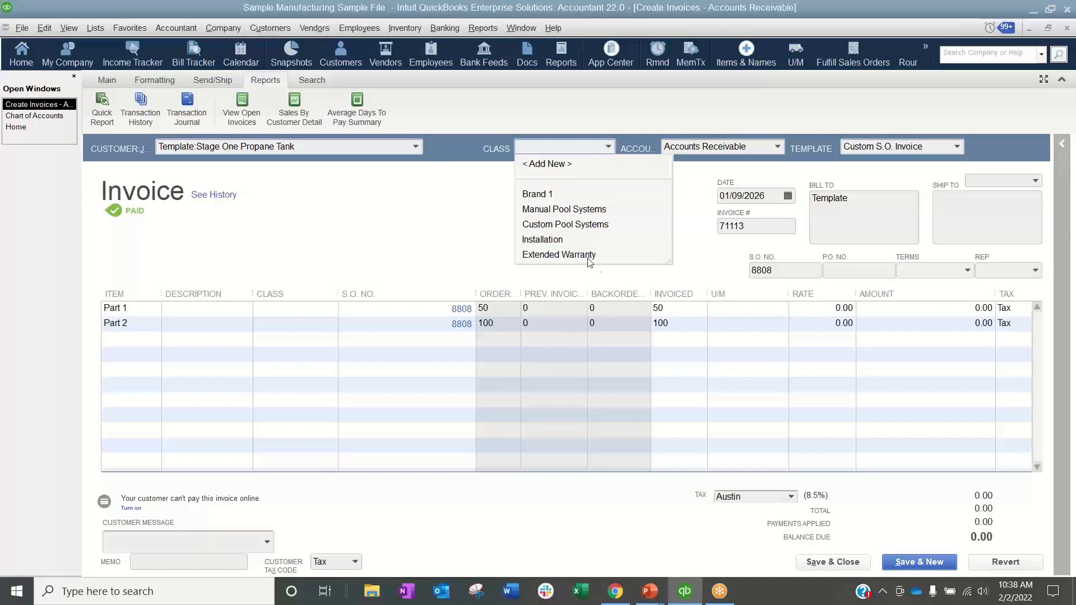
Assign the Brand 1 class to the whole invoice and the Custom Pool Systems class to the Part 1 and Part 2 lines
{"action": "left_click", "coordinate": [531, 197]}
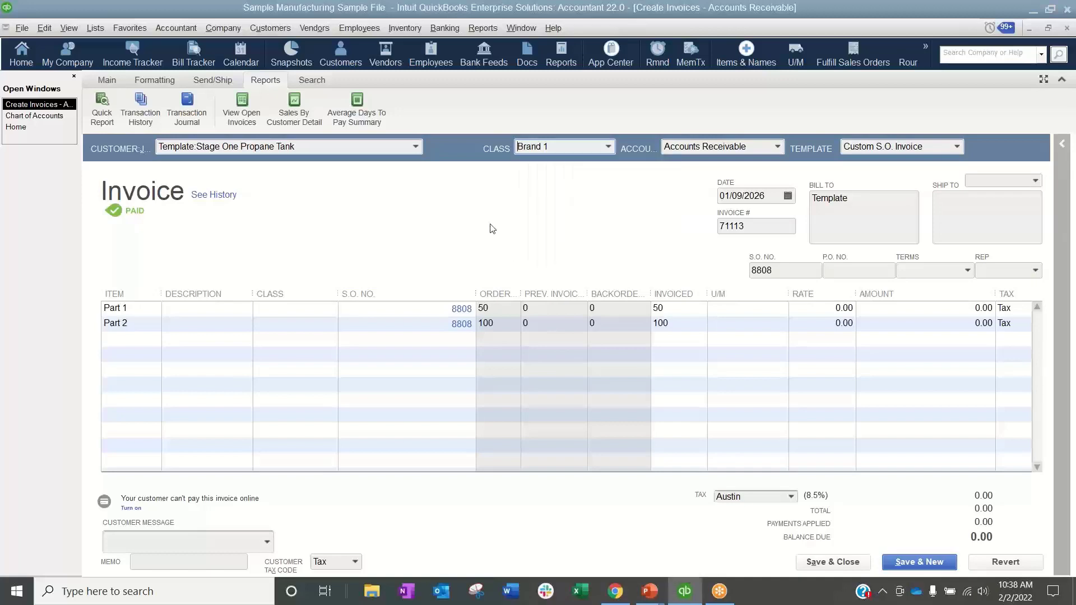
{"action": "left_click", "coordinate": [294, 317]}
{"action": "left_click", "coordinate": [574, 312]}
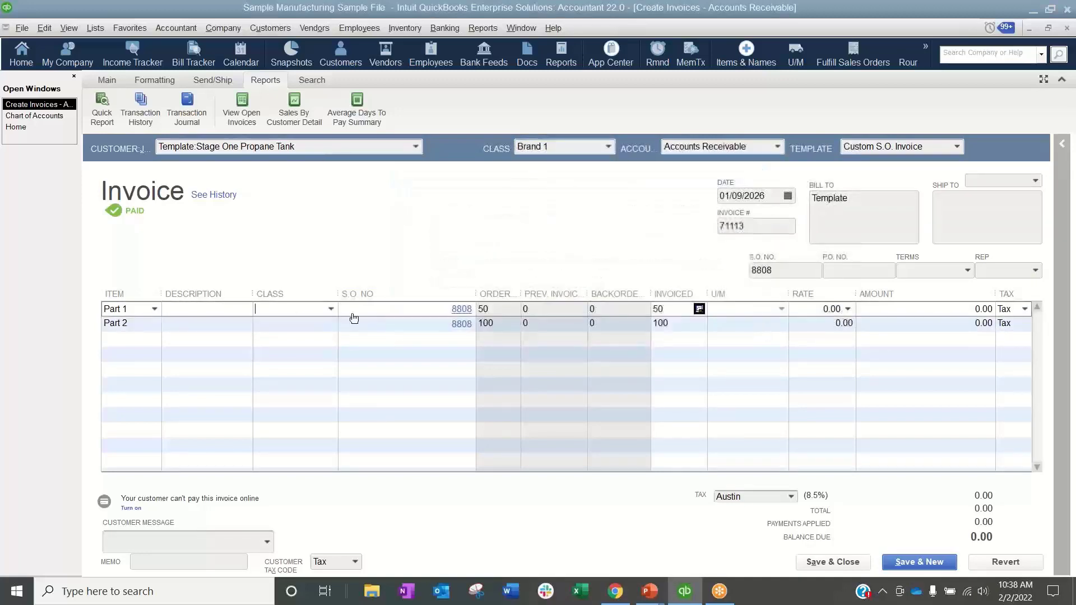
{"action": "left_click", "coordinate": [331, 309]}
{"action": "left_click", "coordinate": [280, 387]}
{"action": "left_click", "coordinate": [294, 330]}
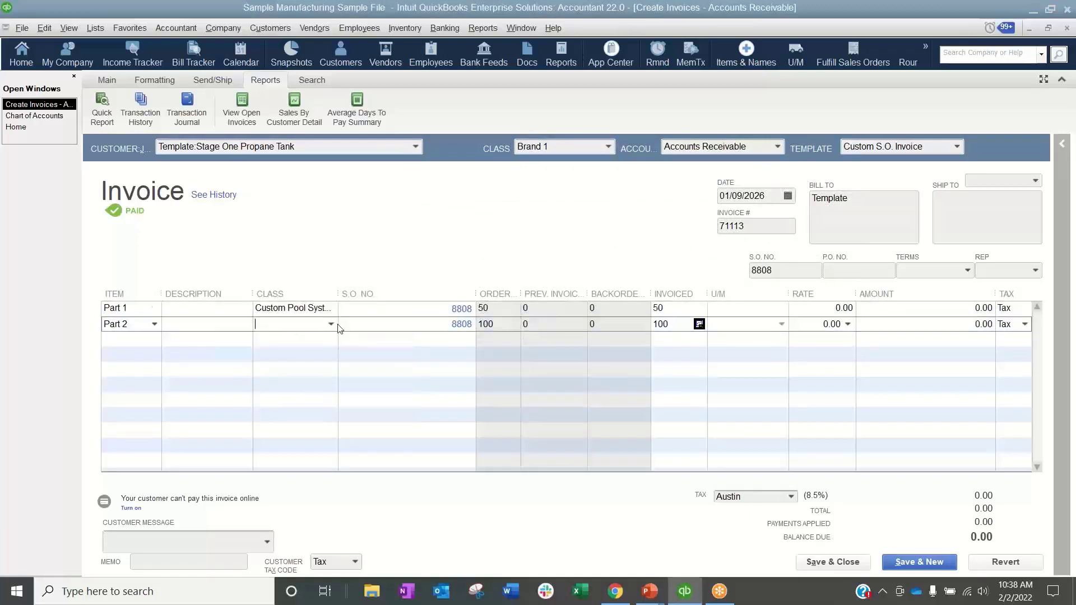
{"action": "left_click", "coordinate": [330, 324]}
{"action": "left_click", "coordinate": [308, 404]}
Save the class changes on the invoice and open its Transaction Journal report
{"action": "left_click", "coordinate": [108, 81]}
{"action": "left_click", "coordinate": [175, 99]}
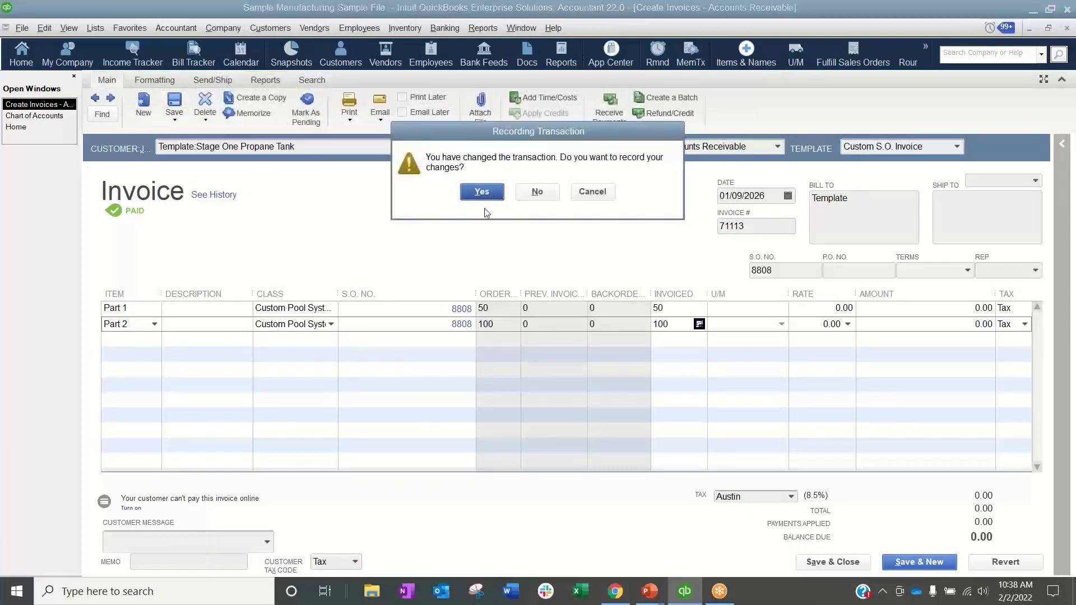
{"action": "left_click", "coordinate": [481, 191]}
{"action": "left_click", "coordinate": [264, 80]}
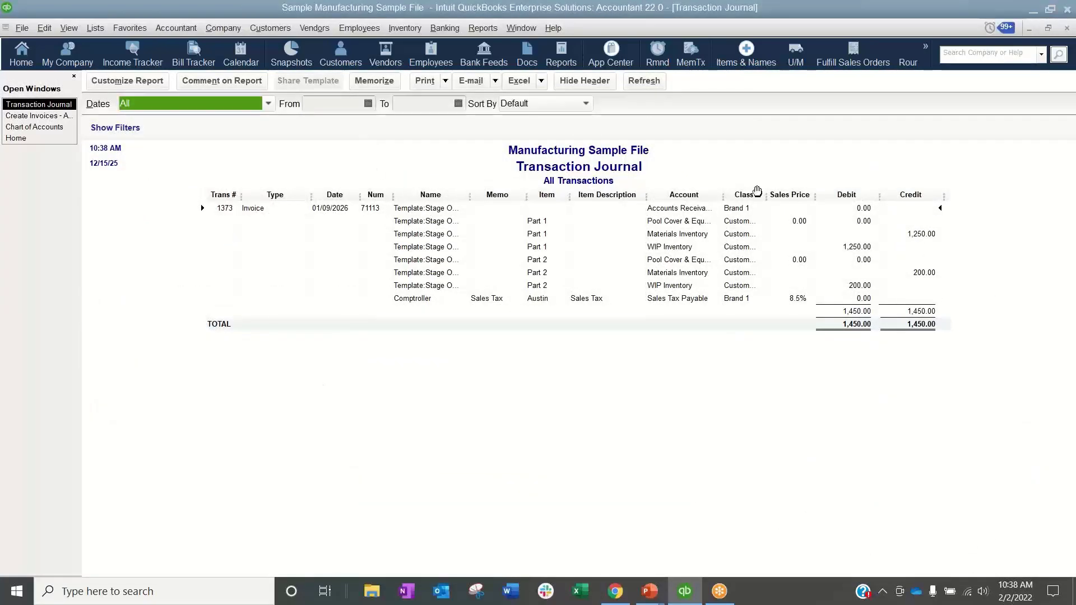
Widen the journal's Class column to read the full class names and compare them with the classes on the invoice
{"action": "left_click_drag", "start_coordinate": [771, 204], "coordinate": [808, 195]}
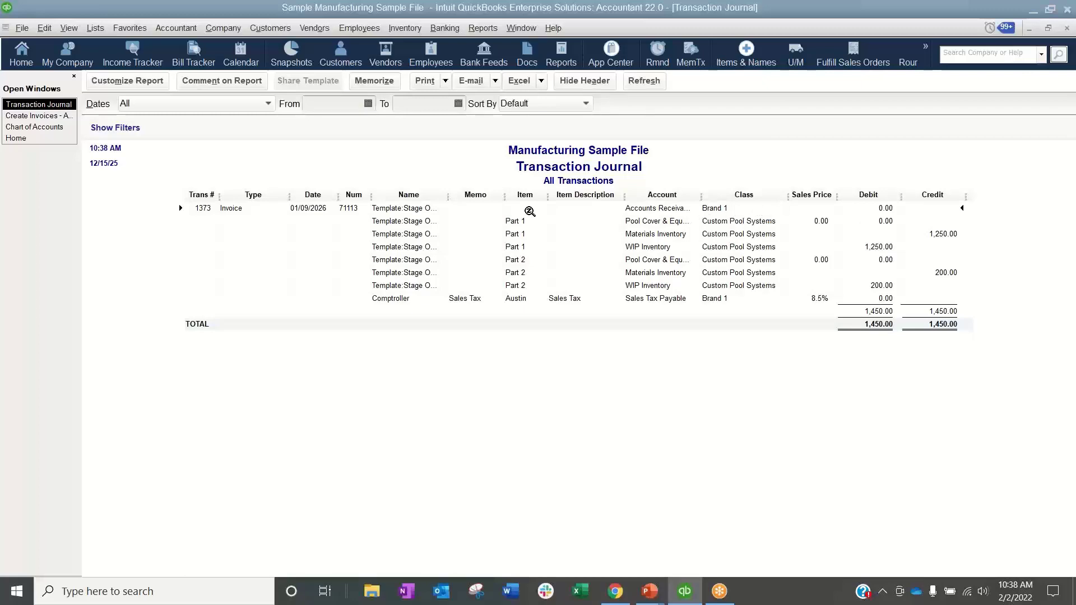
{"action": "left_click", "coordinate": [54, 118]}
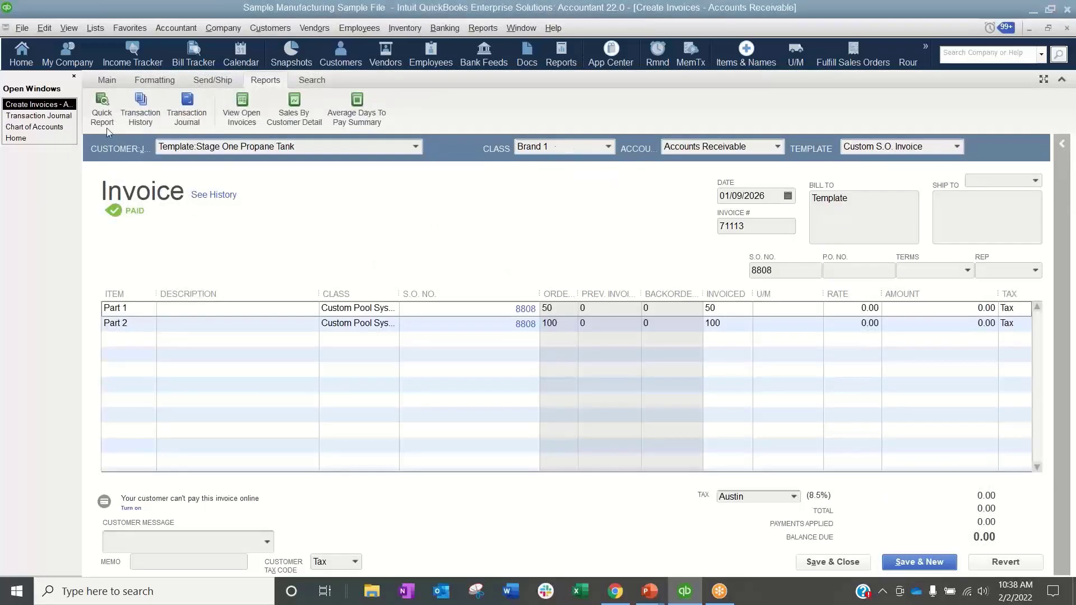
{"action": "left_click", "coordinate": [39, 115]}
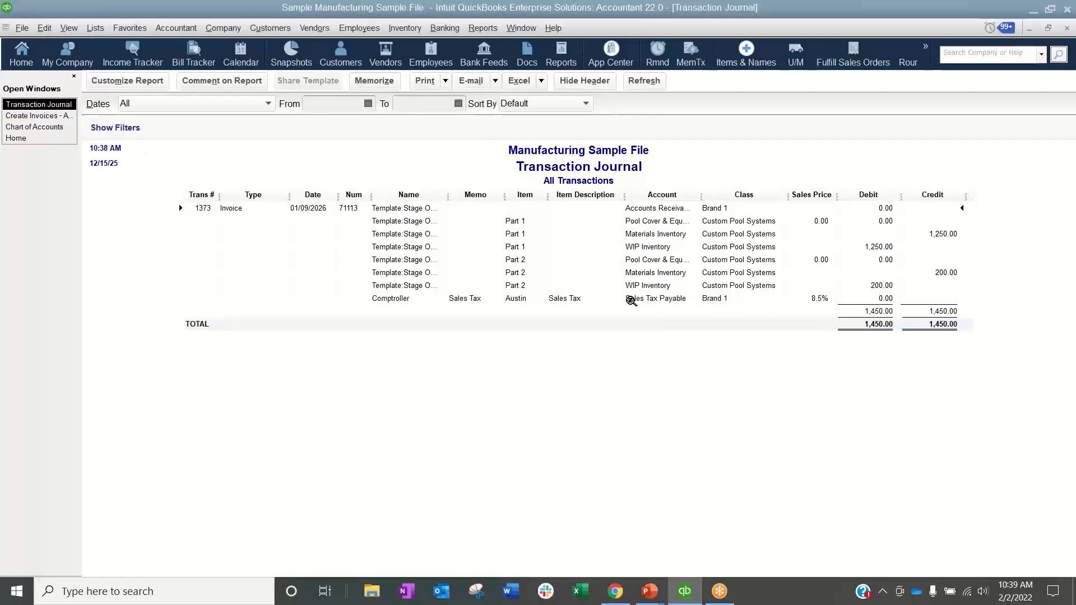
{"action": "left_click", "coordinate": [50, 120]}
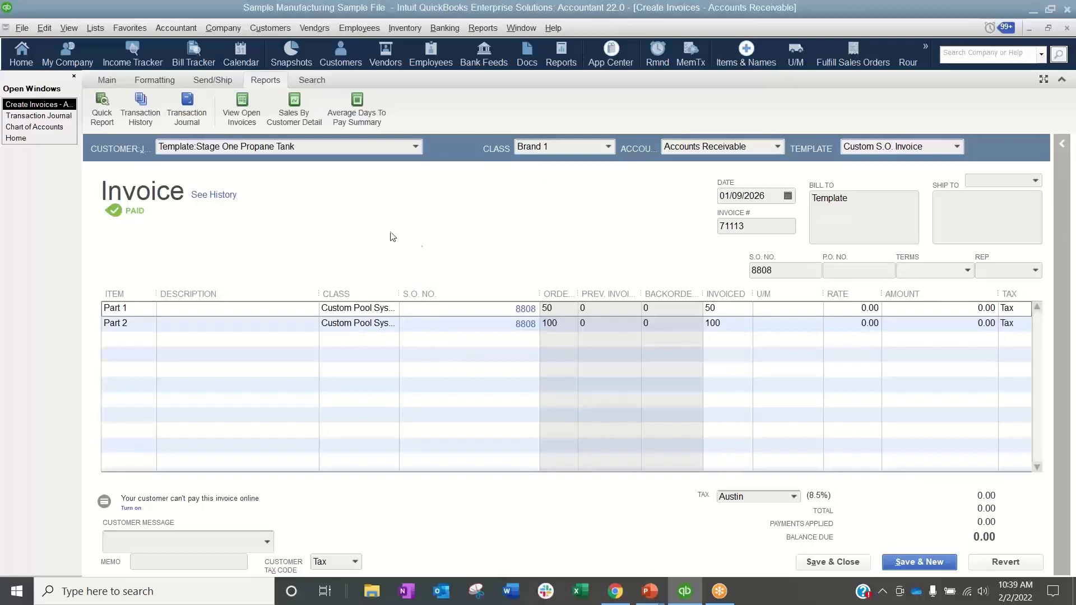
Check the invoice's customer and job choices, keeping Stage One Propane Tank, and widen the journal's Name column to compare the names
{"action": "left_click", "coordinate": [418, 145]}
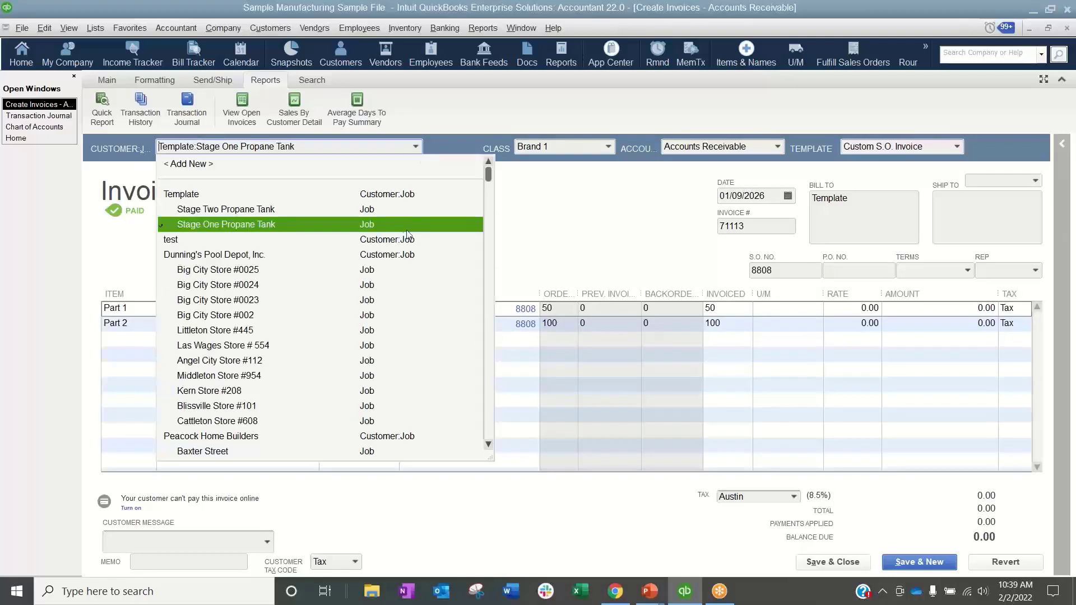
{"action": "left_click", "coordinate": [290, 231]}
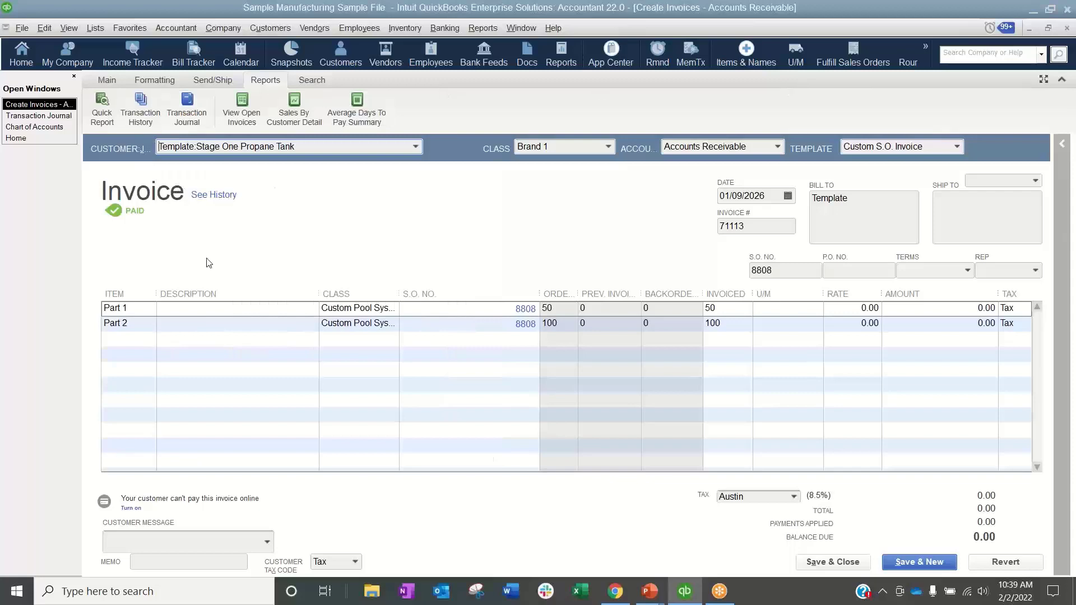
{"action": "left_click", "coordinate": [55, 116]}
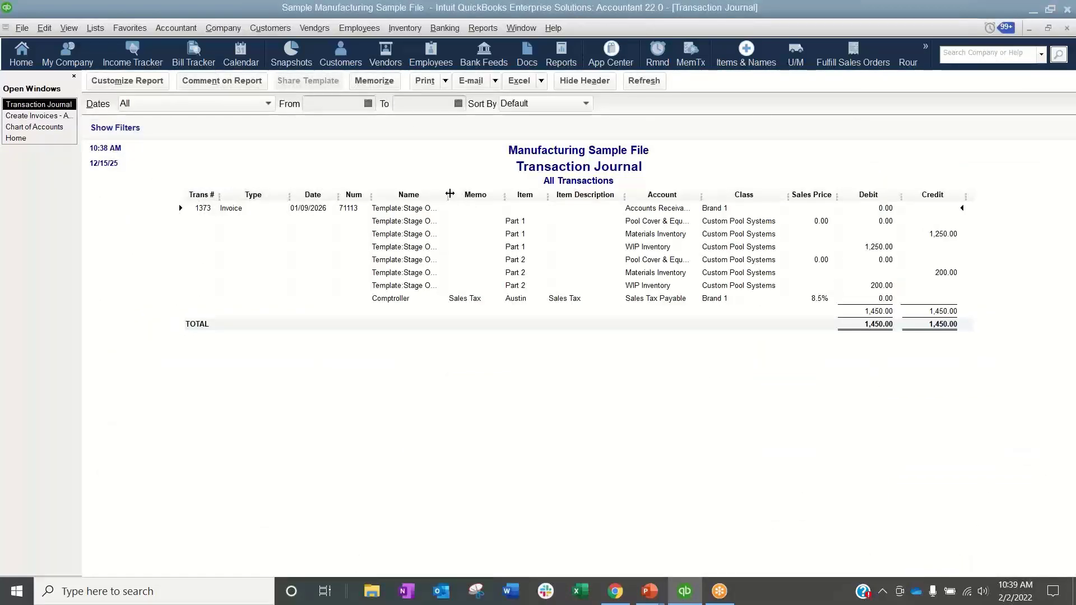
{"action": "left_click_drag", "start_coordinate": [449, 193], "coordinate": [558, 192]}
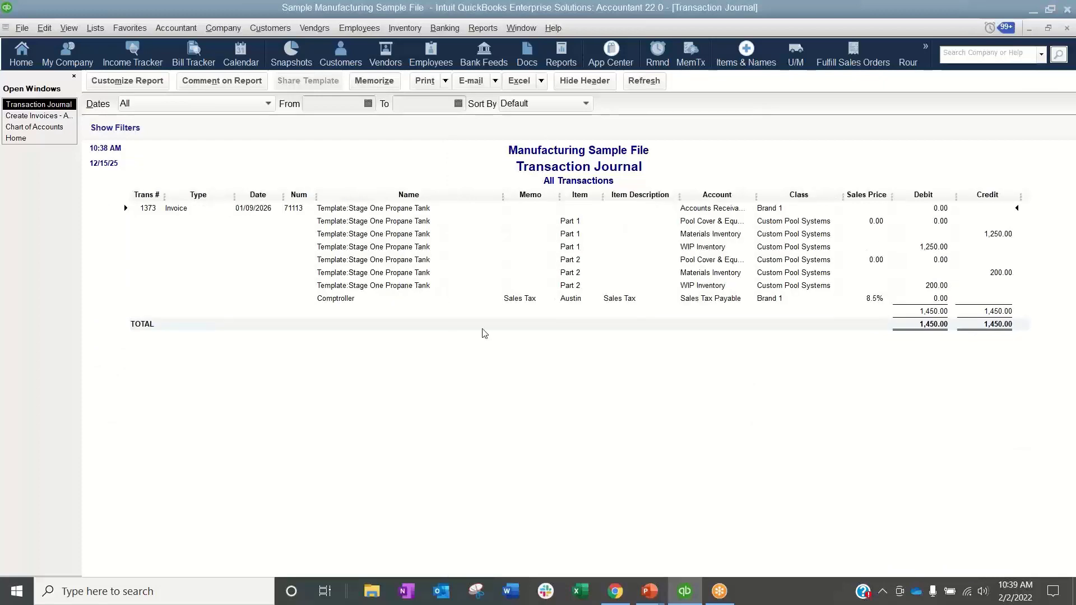
{"action": "left_click", "coordinate": [56, 116]}
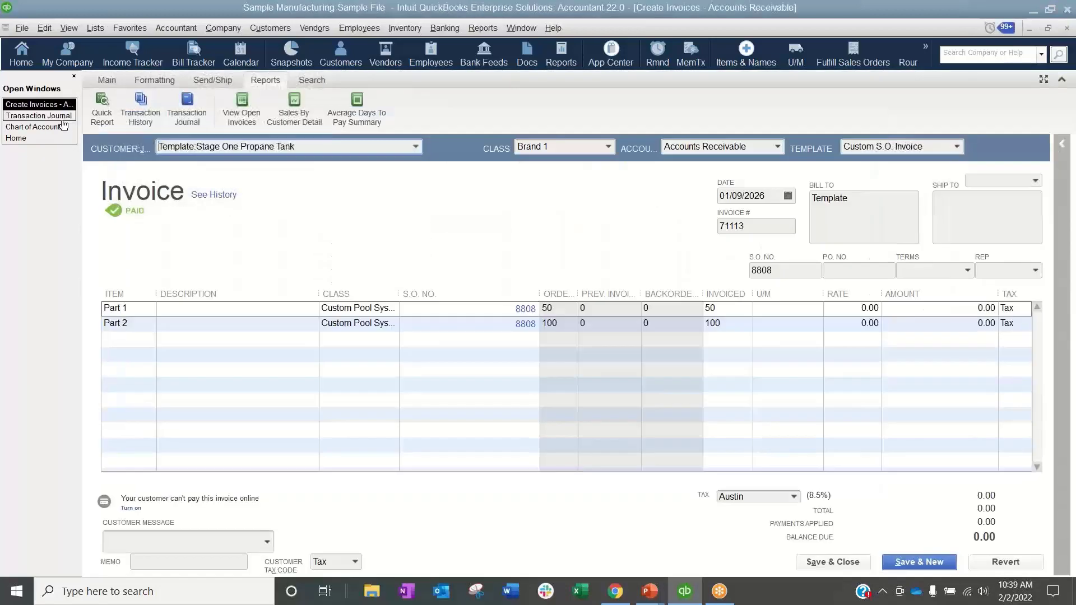
{"action": "left_click", "coordinate": [61, 117]}
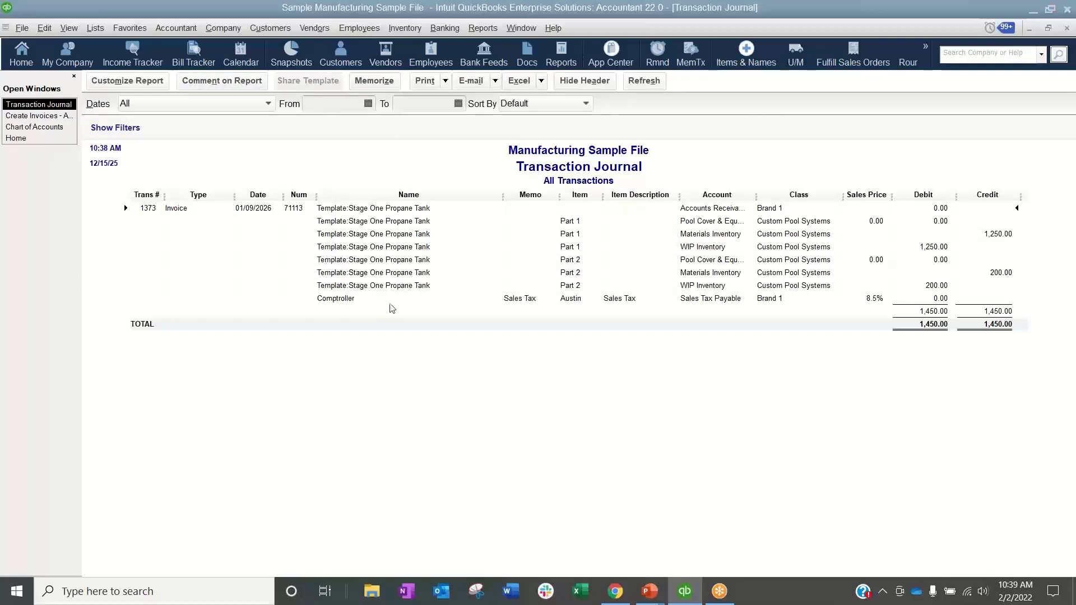
Add the Source Name column to the Transaction Journal, widen it to show full names and narrow the Name column
{"action": "left_click", "coordinate": [128, 81]}
{"action": "left_click", "coordinate": [114, 185]}
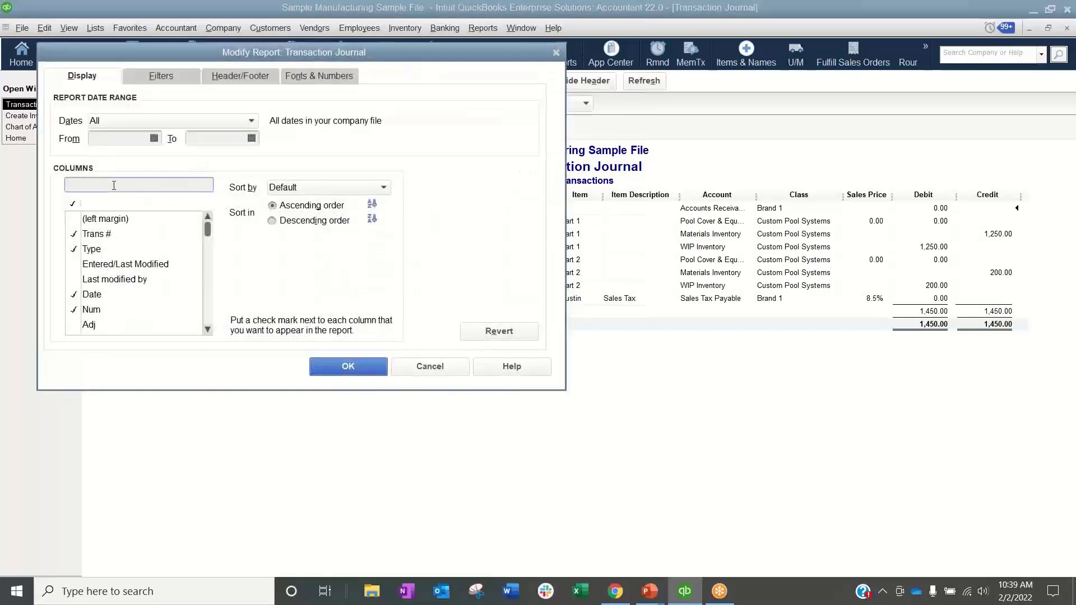
{"action": "type", "text": "name"}
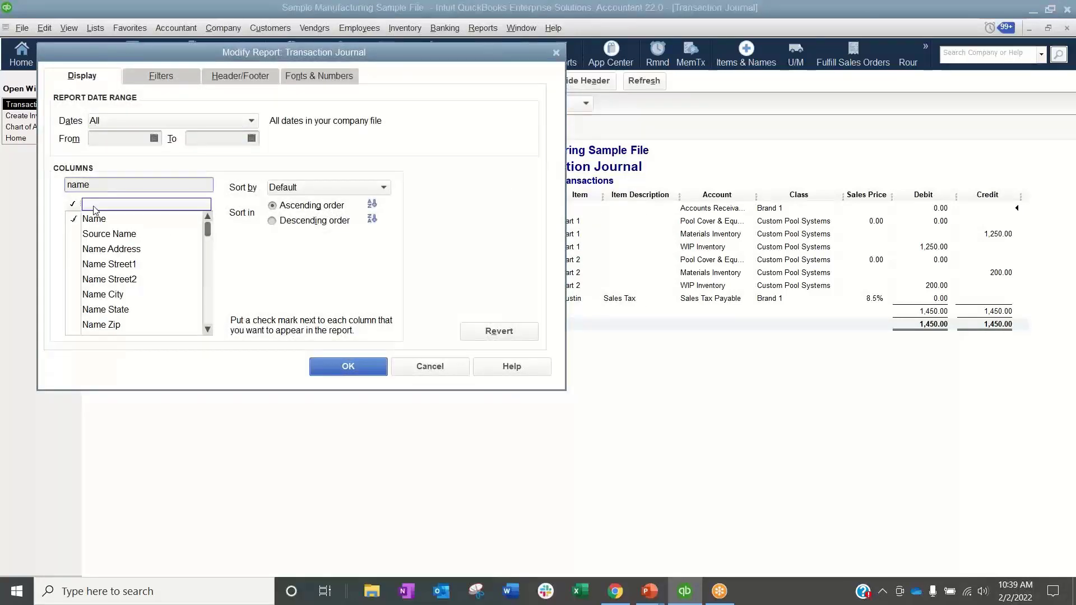
{"action": "left_click", "coordinate": [73, 234]}
{"action": "left_click", "coordinate": [331, 363]}
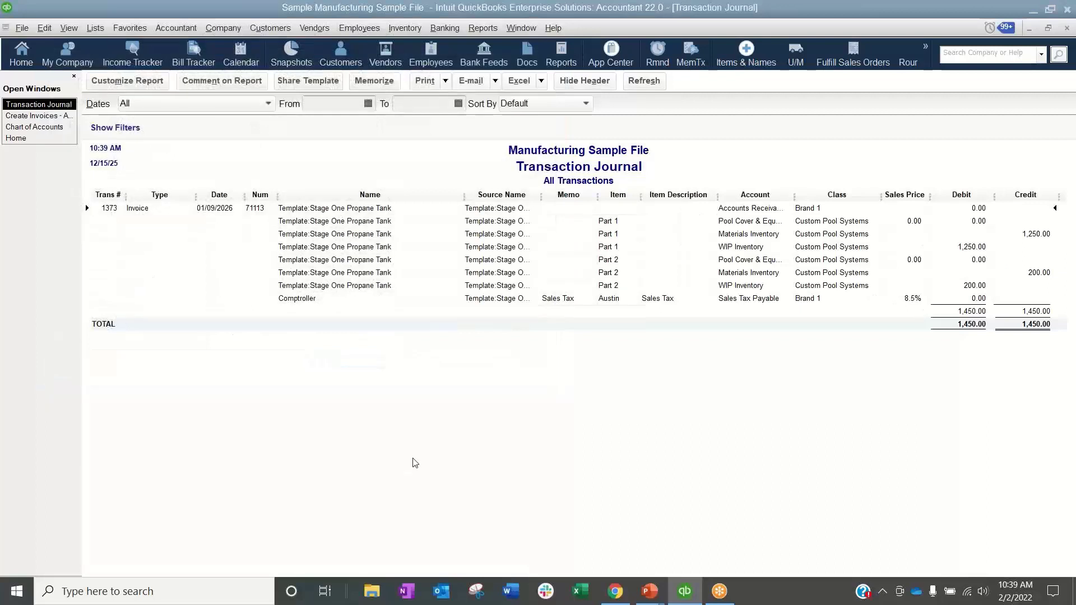
{"action": "left_click_drag", "start_coordinate": [541, 195], "coordinate": [568, 192]}
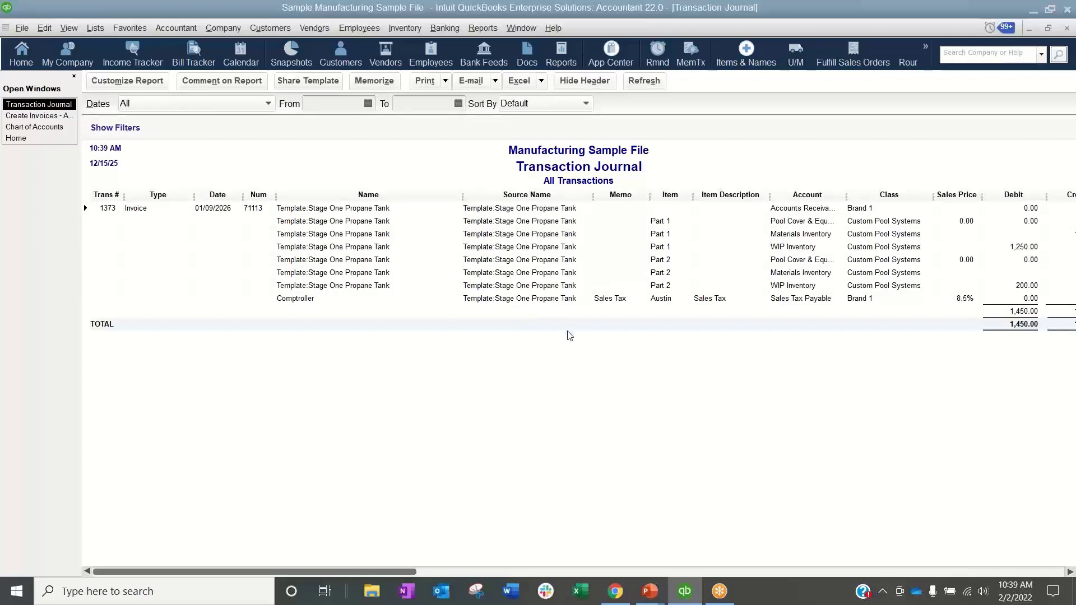
{"action": "left_click_drag", "start_coordinate": [462, 194], "coordinate": [411, 196]}
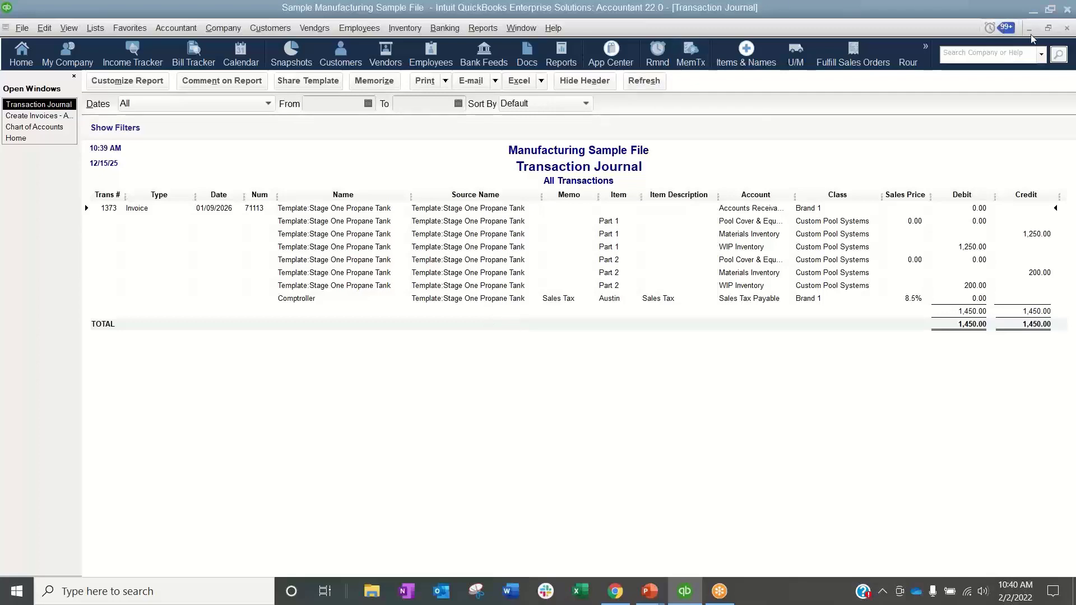
Close the Transaction Journal without memorizing it and narrow the invoice's Description column
{"action": "left_click", "coordinate": [1066, 29]}
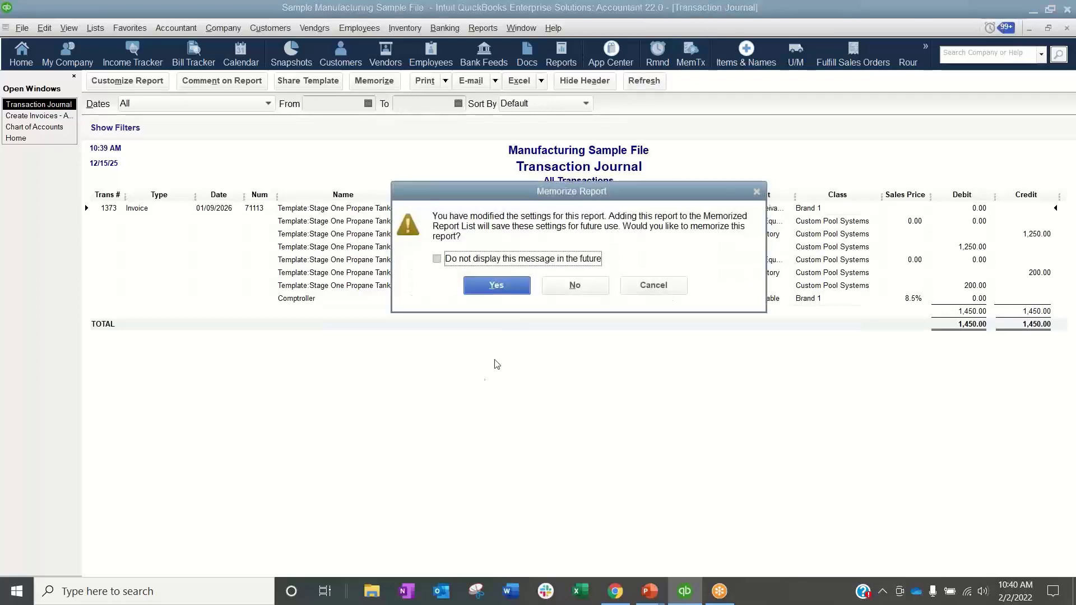
{"action": "left_click", "coordinate": [575, 284]}
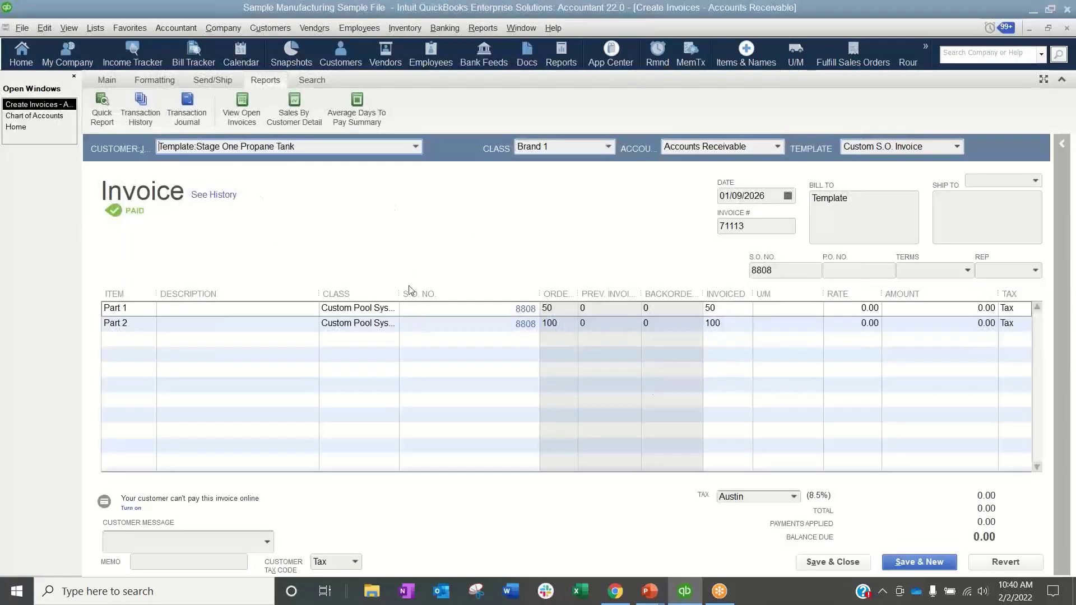
{"action": "left_click_drag", "start_coordinate": [320, 292], "coordinate": [257, 292]}
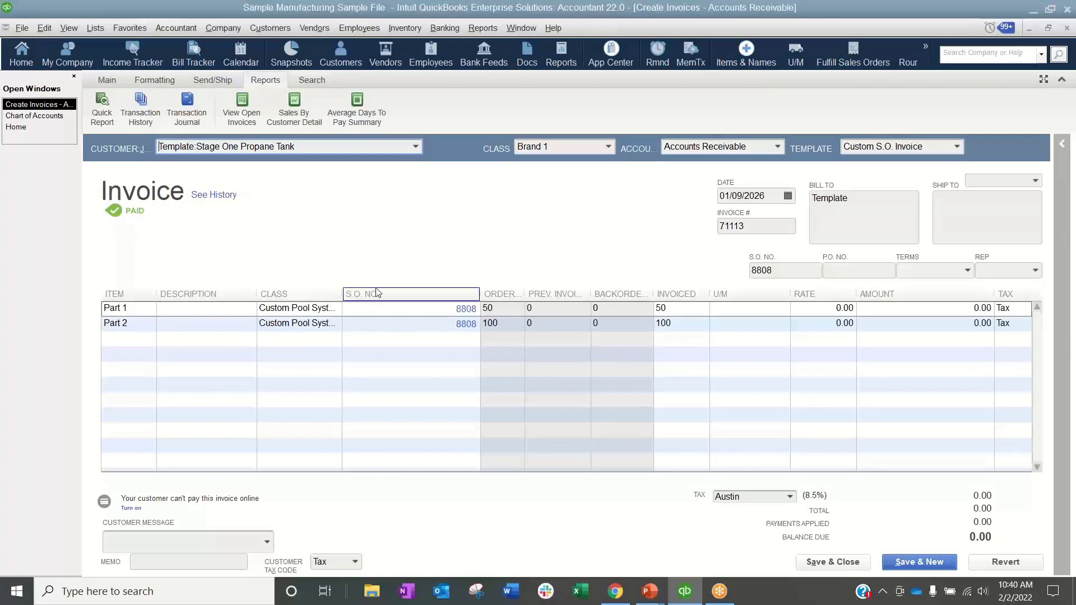
Open the data layout customization of the Custom S.O. Invoice template and examine its header fields and column choices
{"action": "left_click", "coordinate": [155, 80]}
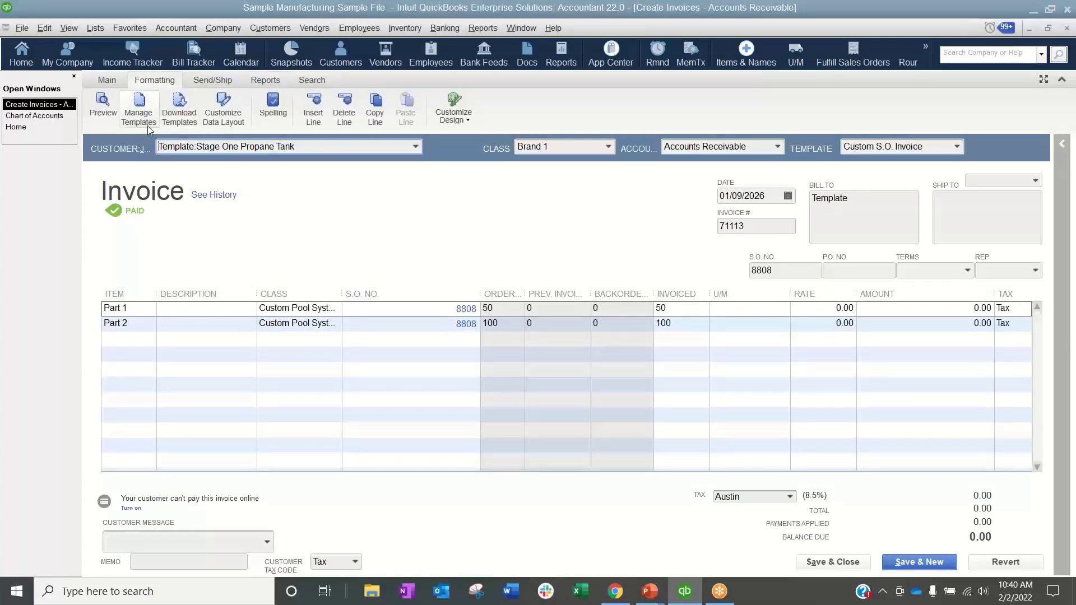
{"action": "left_click", "coordinate": [218, 116]}
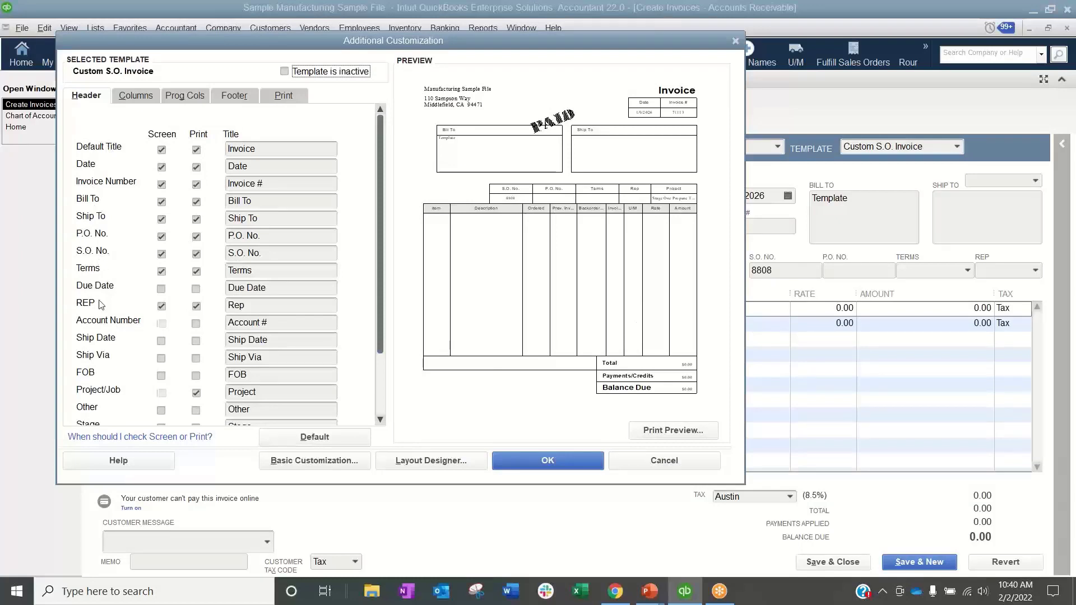
{"action": "scroll", "coordinate": [128, 324], "scroll_direction": "down", "scroll_amount": 3}
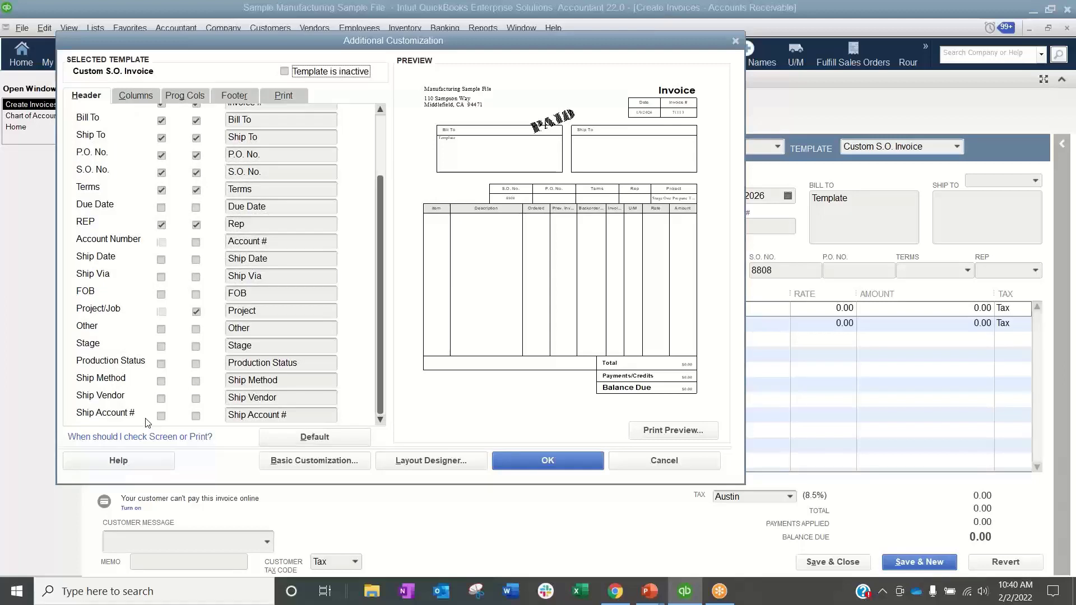
{"action": "left_click", "coordinate": [135, 95]}
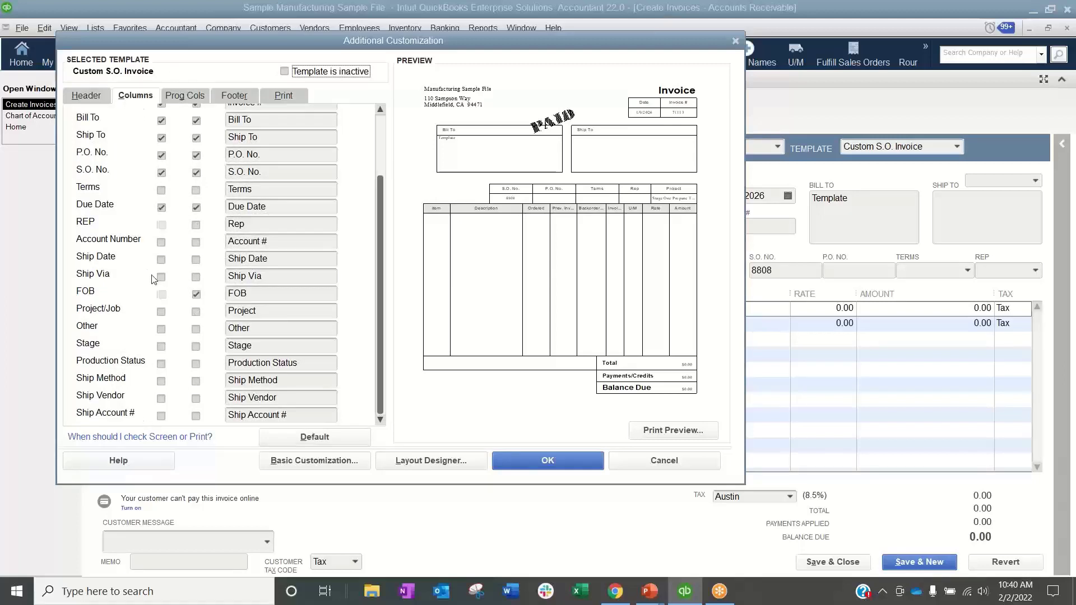
{"action": "scroll", "coordinate": [108, 179], "scroll_direction": "down", "scroll_amount": 3}
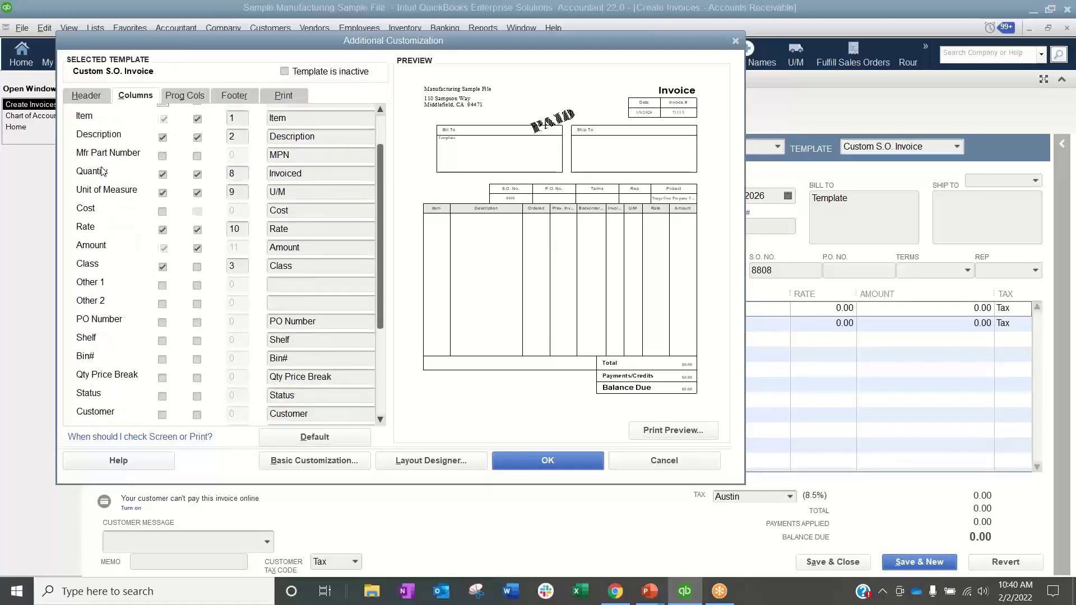
{"action": "scroll", "coordinate": [107, 212], "scroll_direction": "down", "scroll_amount": 3}
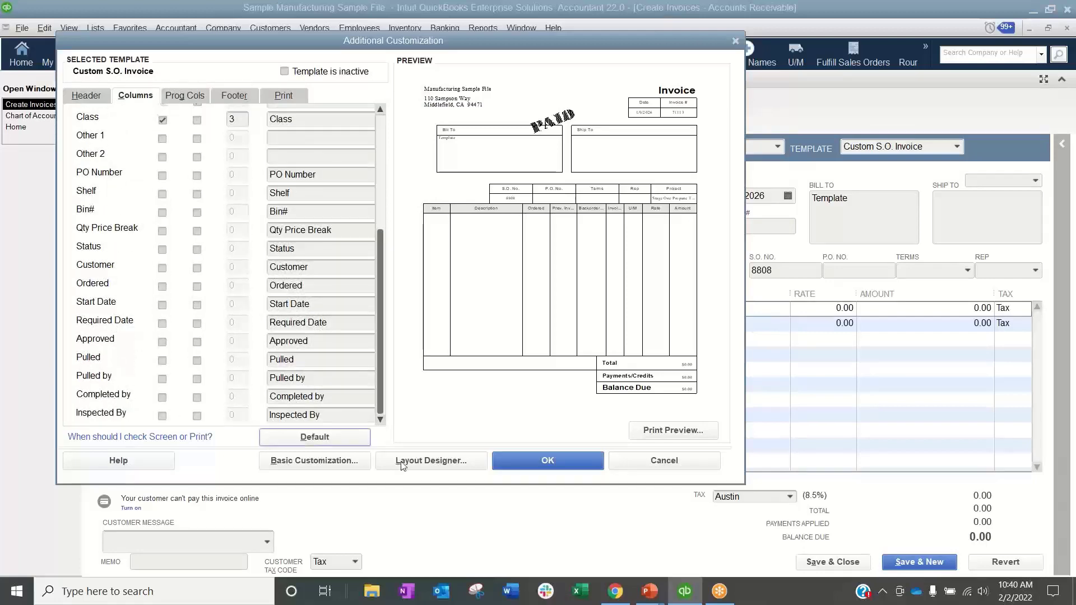
Examine the data fields that can be added in the Custom S.O. Invoice layout, then close the designer and customization without changes
{"action": "left_click", "coordinate": [444, 461]}
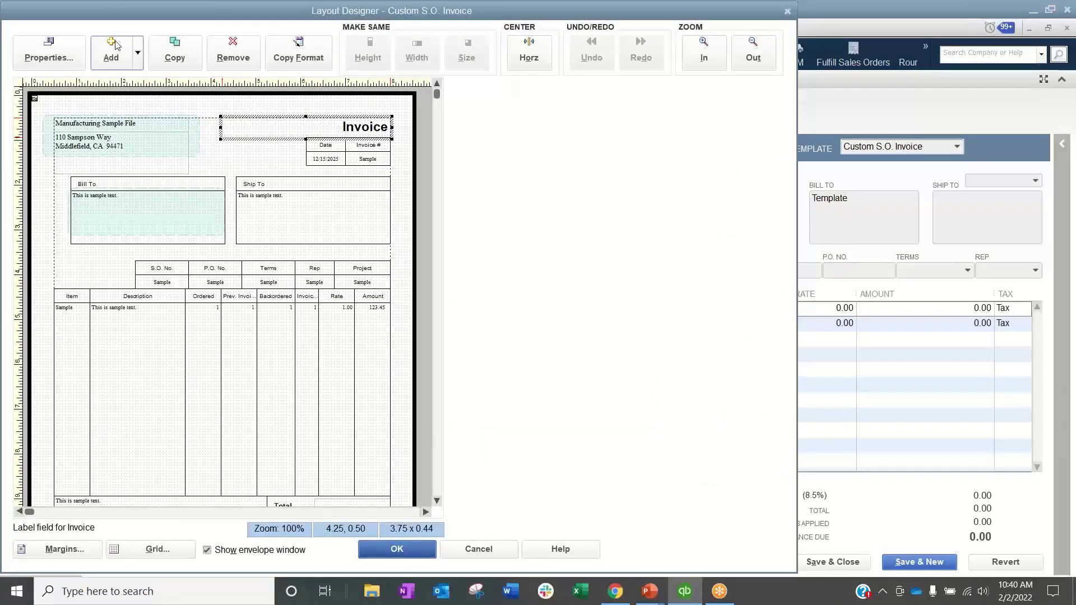
{"action": "left_click", "coordinate": [136, 52]}
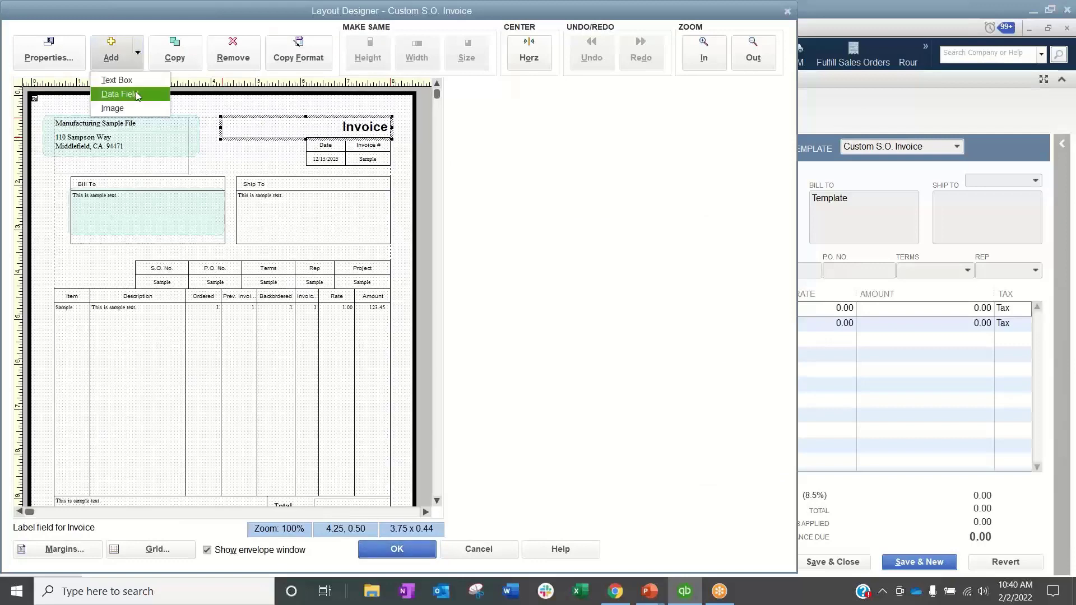
{"action": "left_click", "coordinate": [135, 93]}
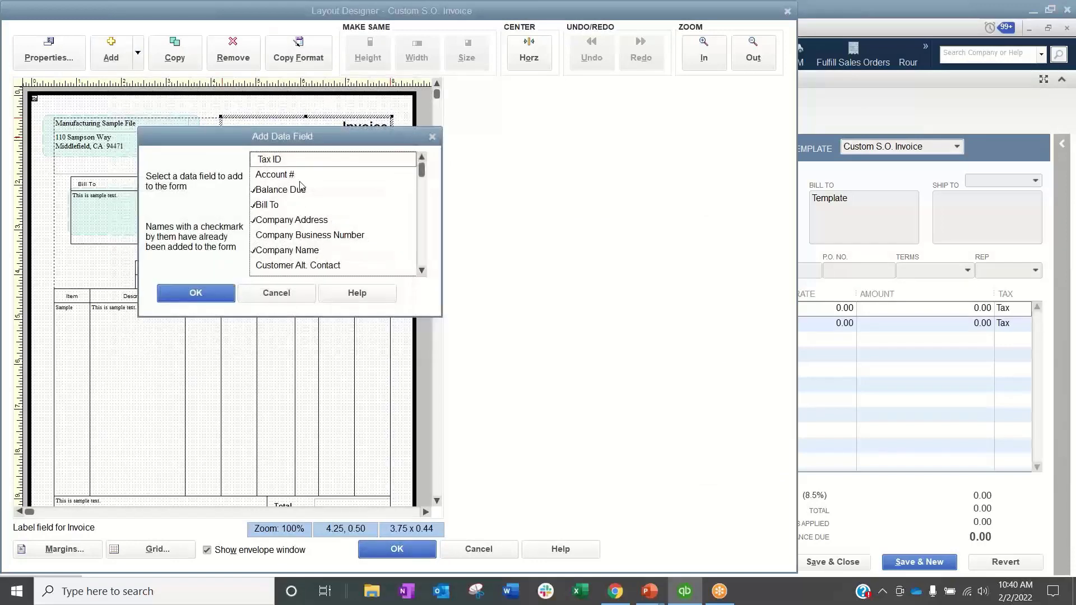
{"action": "scroll", "coordinate": [301, 185], "scroll_direction": "down", "scroll_amount": 1}
{"action": "scroll", "coordinate": [301, 185], "scroll_direction": "down", "scroll_amount": 1}
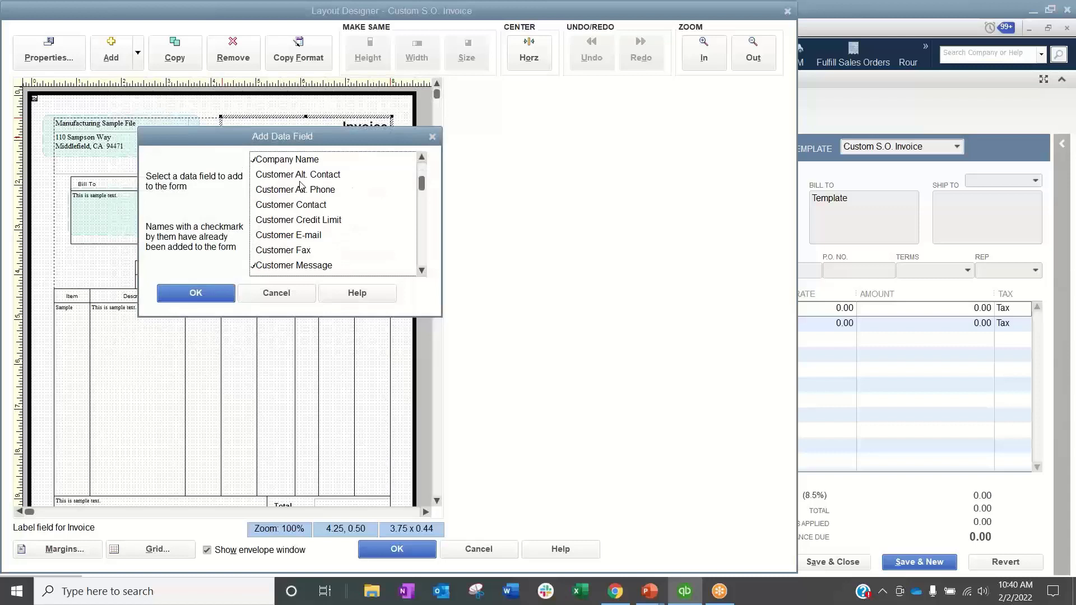
{"action": "scroll", "coordinate": [301, 185], "scroll_direction": "down", "scroll_amount": 3}
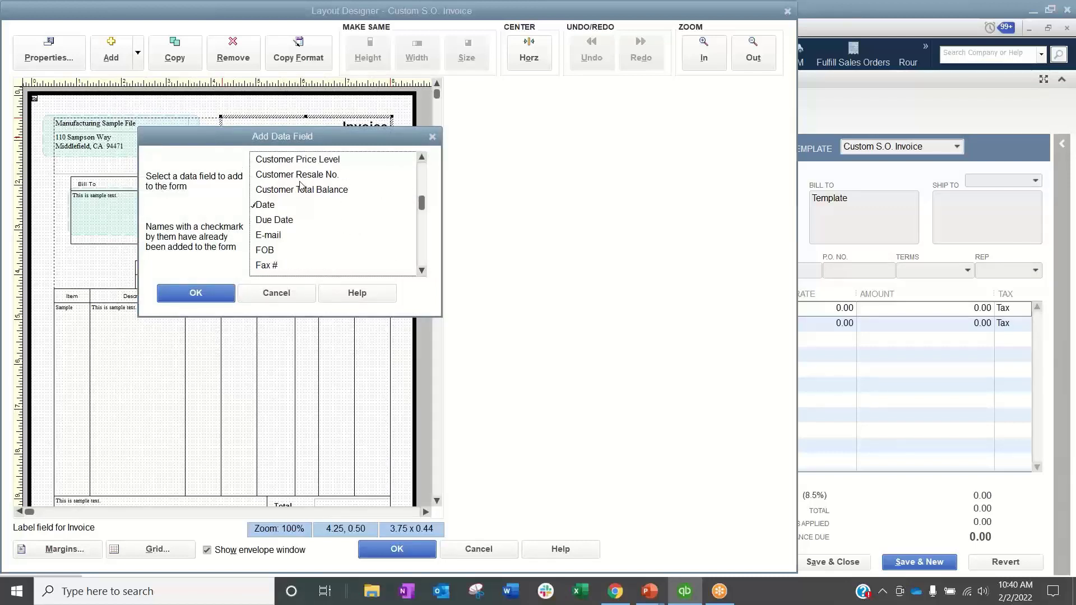
{"action": "scroll", "coordinate": [301, 185], "scroll_direction": "down", "scroll_amount": 3}
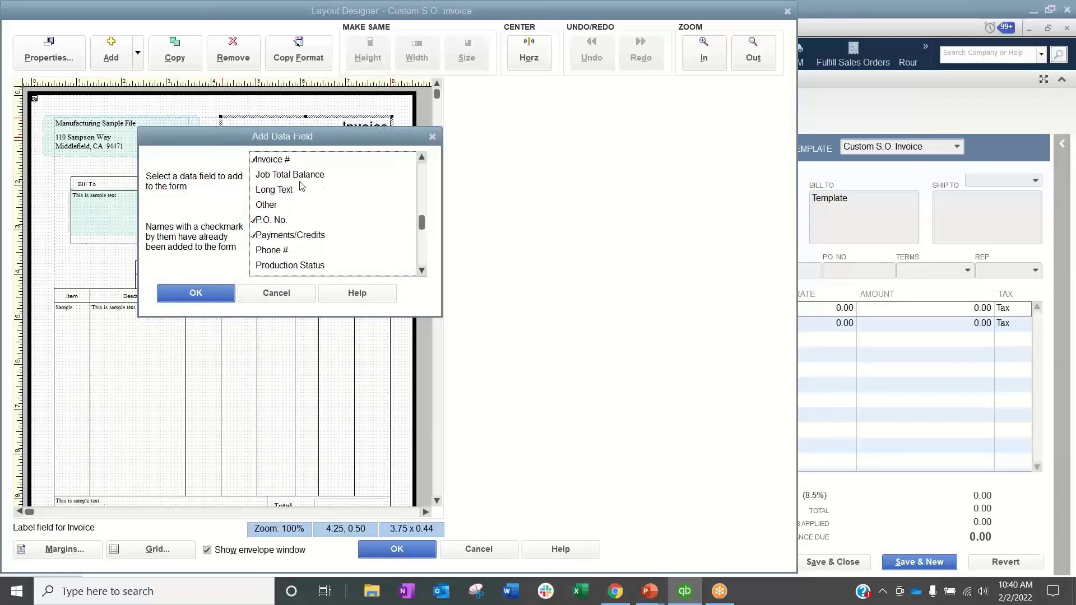
{"action": "scroll", "coordinate": [301, 185], "scroll_direction": "down", "scroll_amount": 3}
{"action": "left_click", "coordinate": [277, 294]}
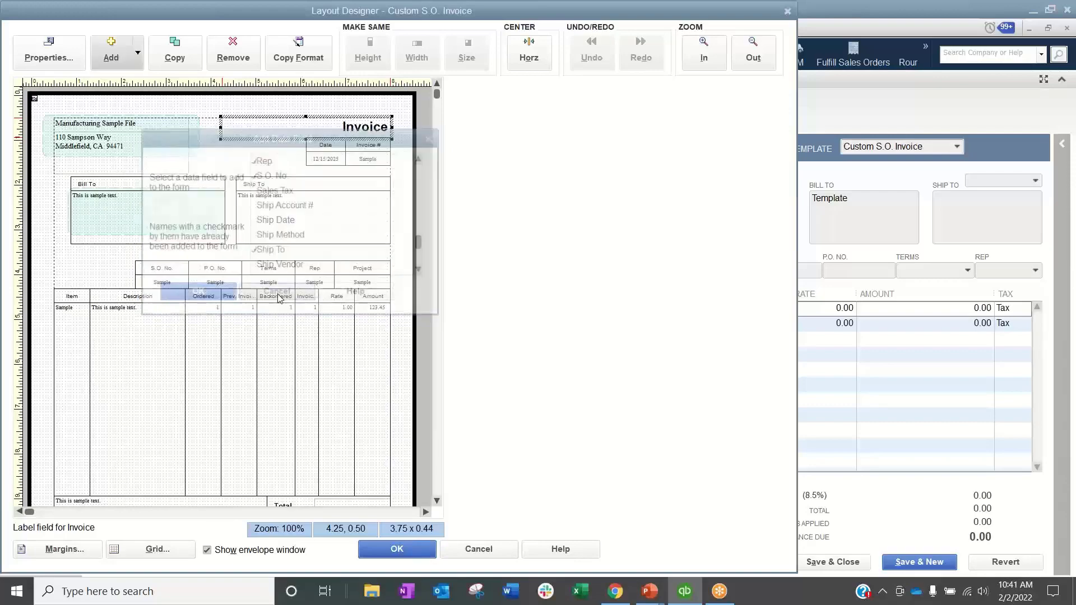
{"action": "left_click", "coordinate": [479, 550]}
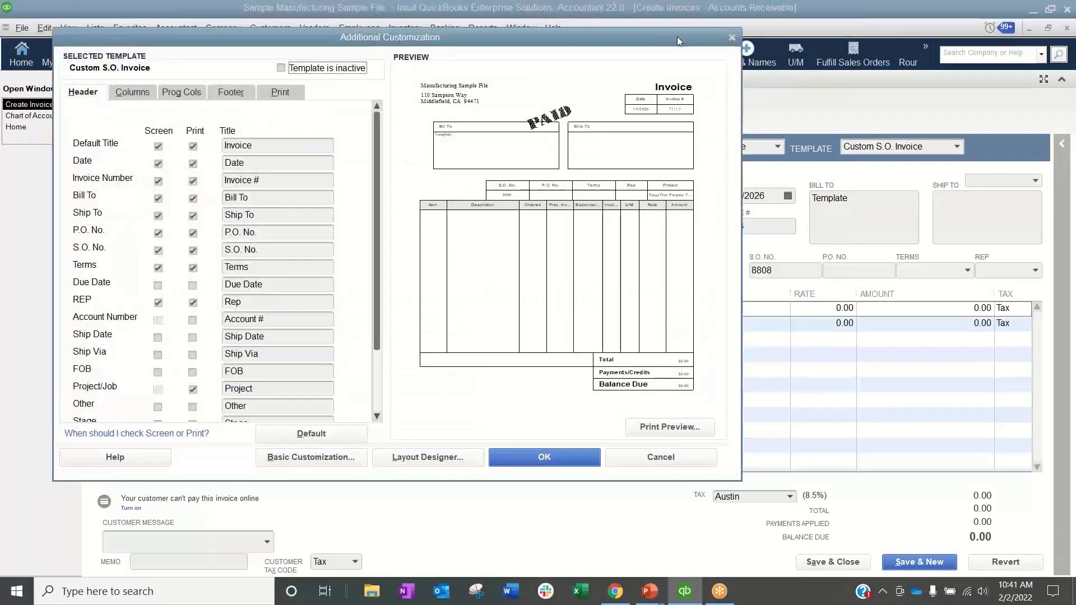
{"action": "left_click", "coordinate": [731, 38]}
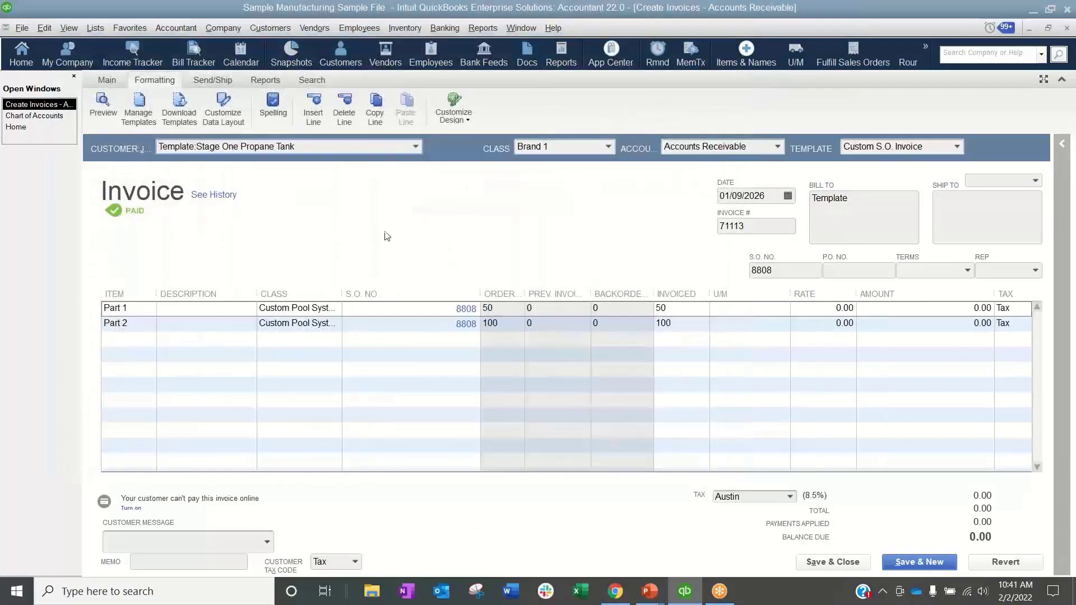
Set the customer type of Template's Stage One Propane Tank job to HomeBuilder and save the job
{"action": "left_click", "coordinate": [274, 28]}
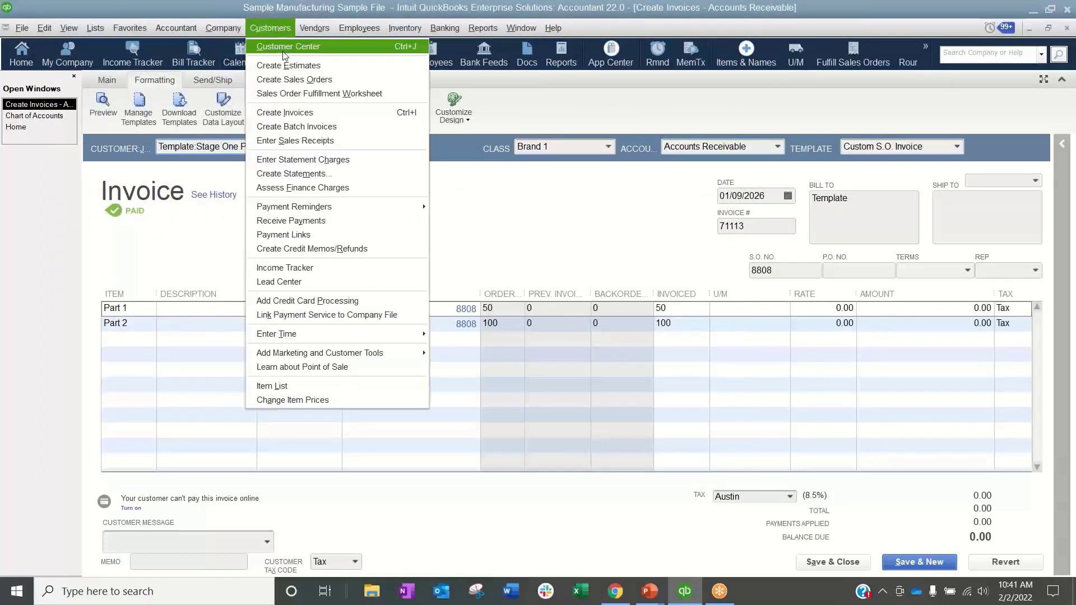
{"action": "left_click", "coordinate": [286, 49]}
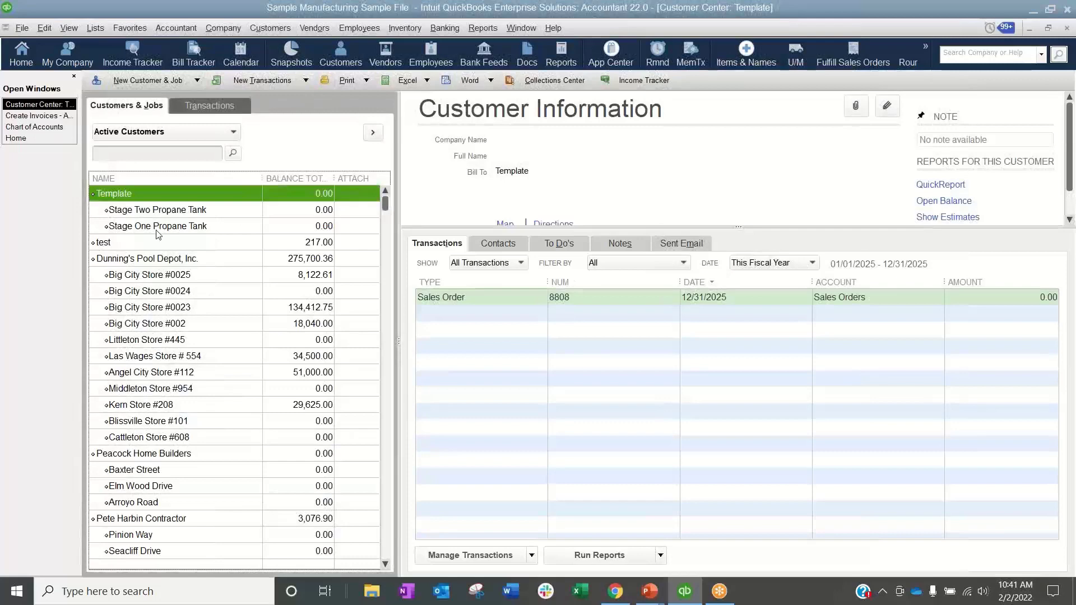
{"action": "double_click", "coordinate": [157, 230]}
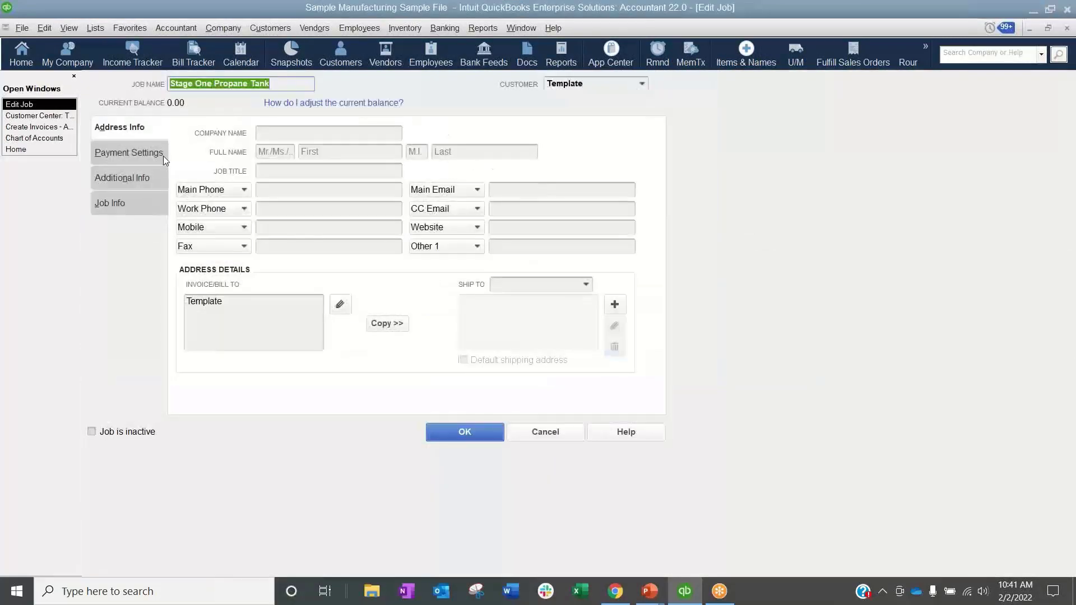
{"action": "left_click", "coordinate": [160, 179]}
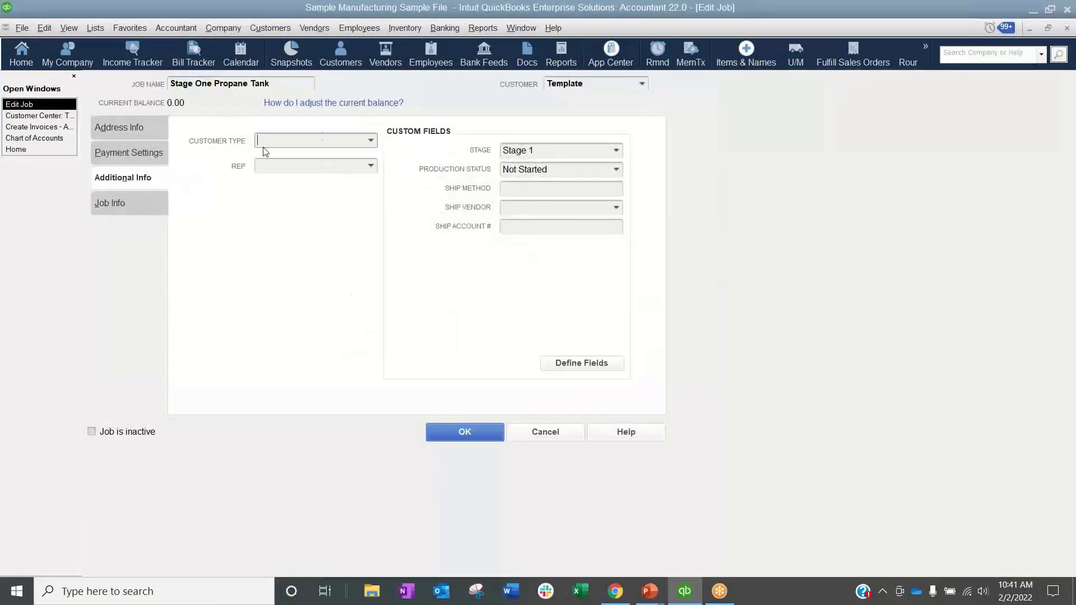
{"action": "left_click", "coordinate": [369, 142]}
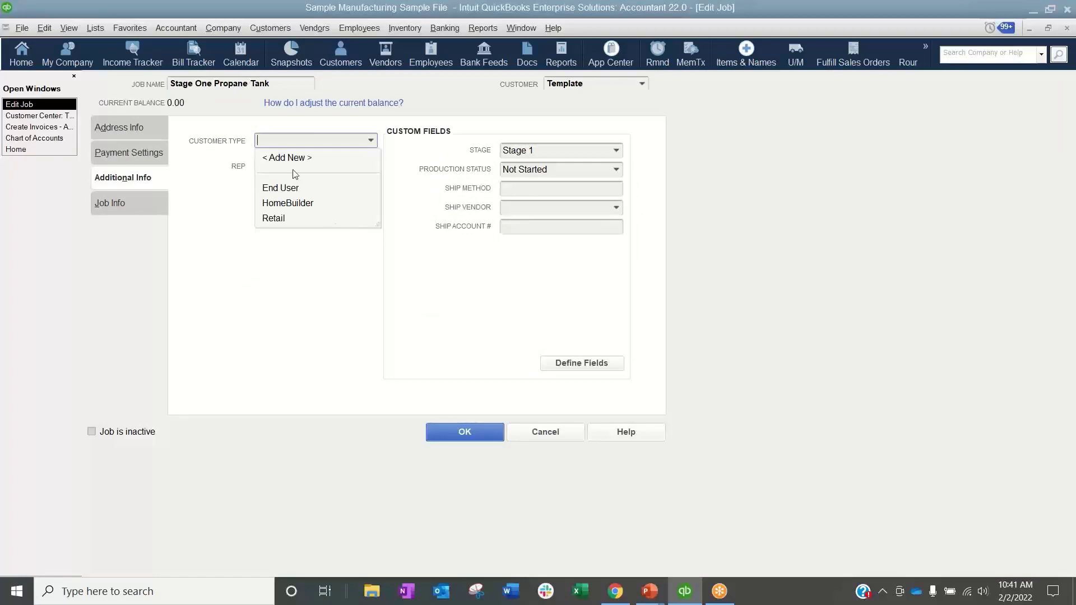
{"action": "left_click", "coordinate": [288, 203]}
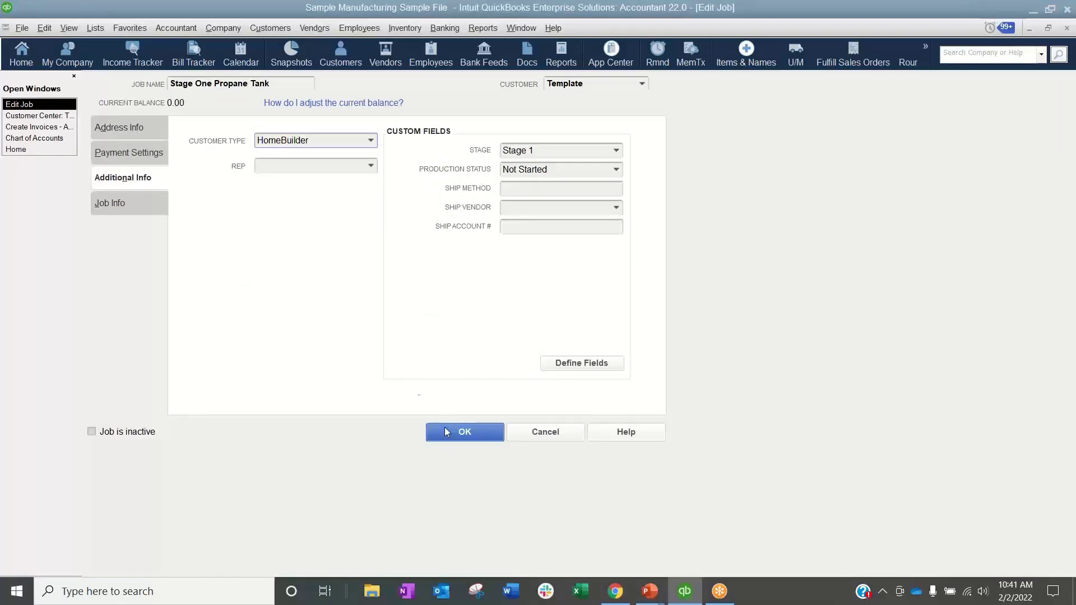
{"action": "left_click", "coordinate": [467, 432]}
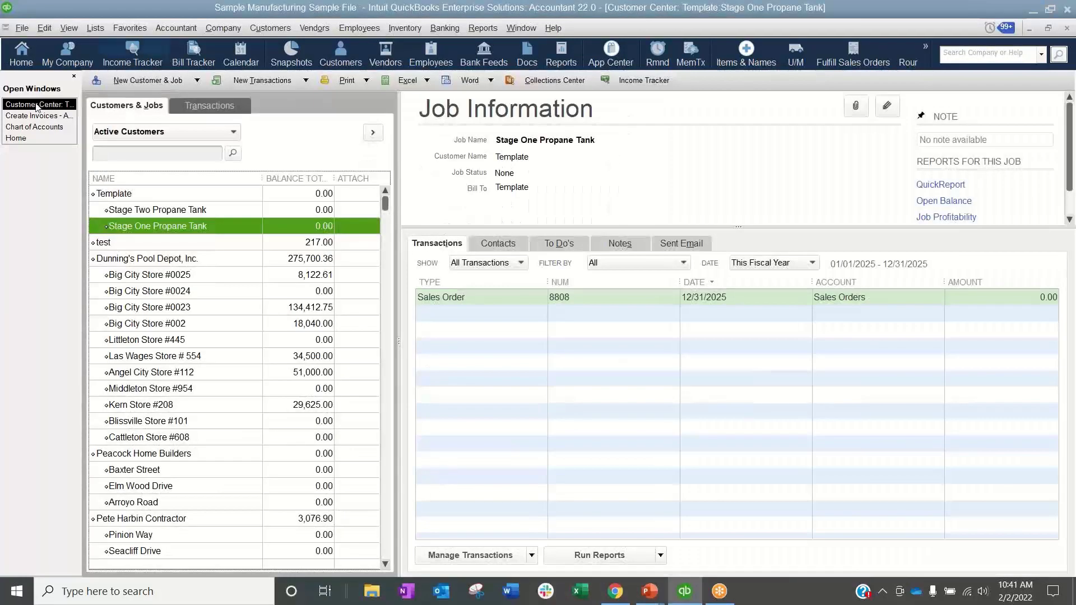
Open the Transaction Journal for invoice 71113 and search its available columns for "typ", leaving the report unmodified
{"action": "left_click", "coordinate": [43, 116]}
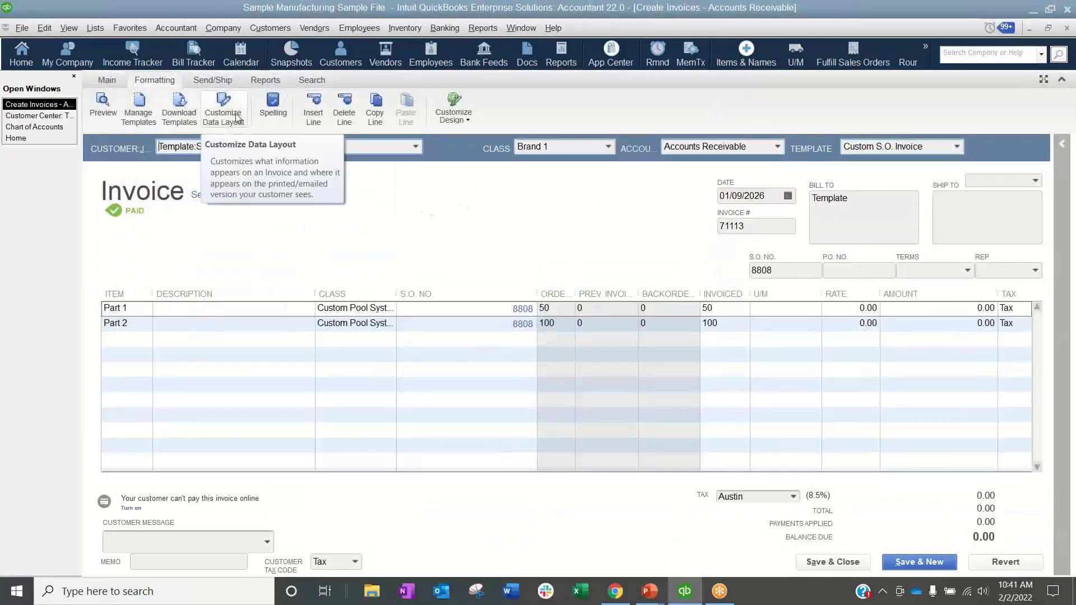
{"action": "left_click", "coordinate": [265, 80]}
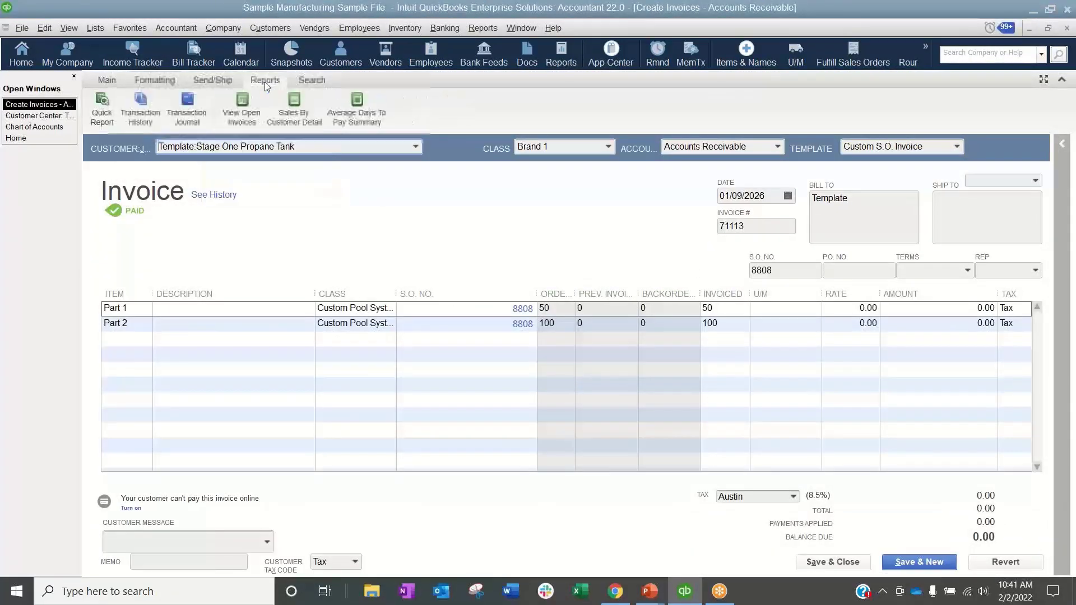
{"action": "left_click", "coordinate": [202, 116]}
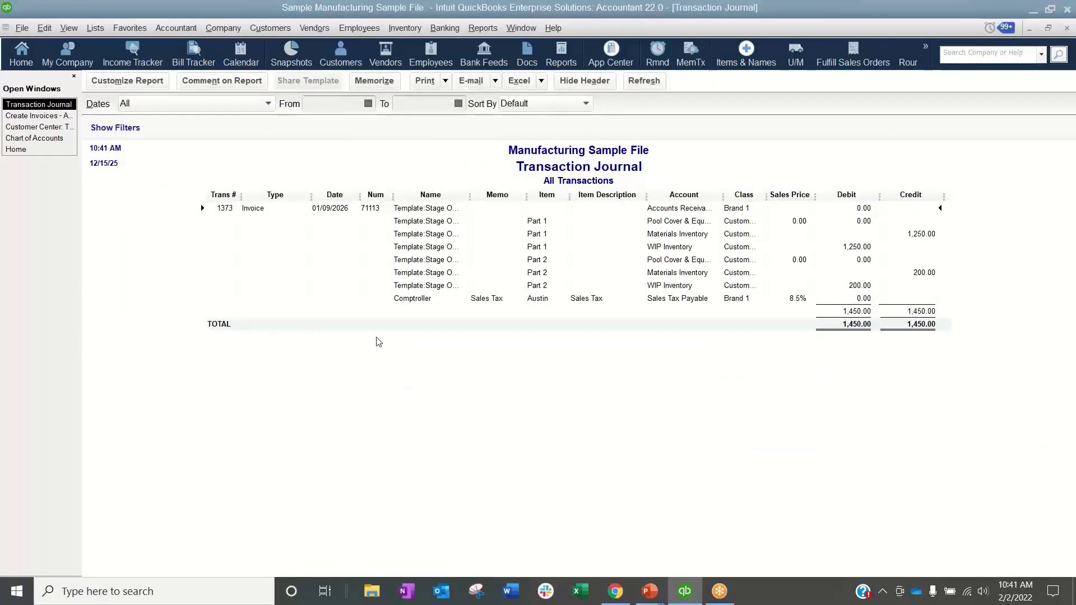
{"action": "left_click", "coordinate": [137, 82]}
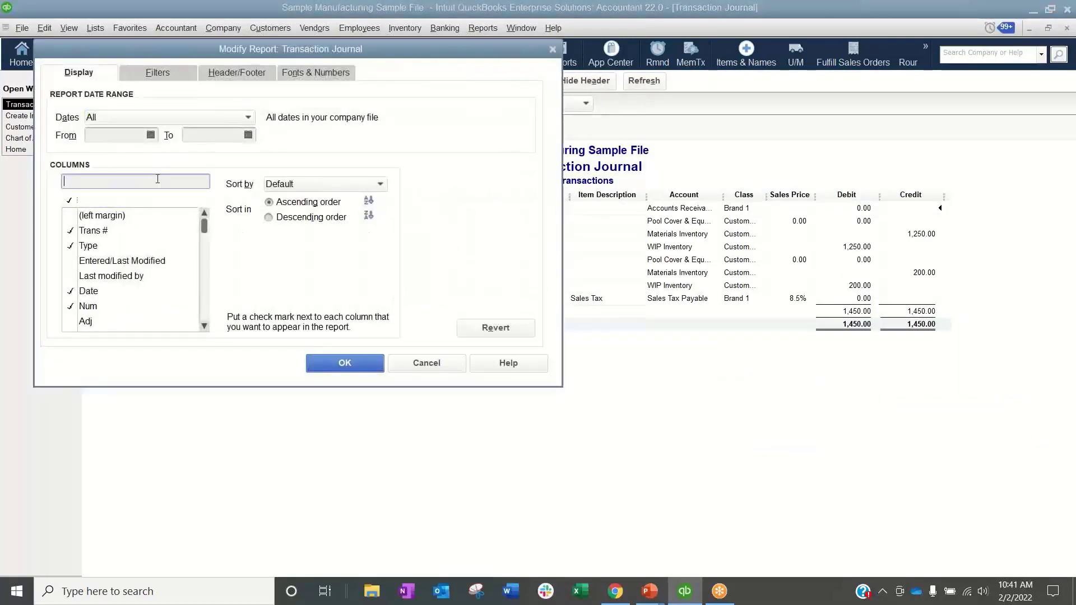
{"action": "left_click", "coordinate": [157, 180]}
{"action": "type", "text": "typ"}
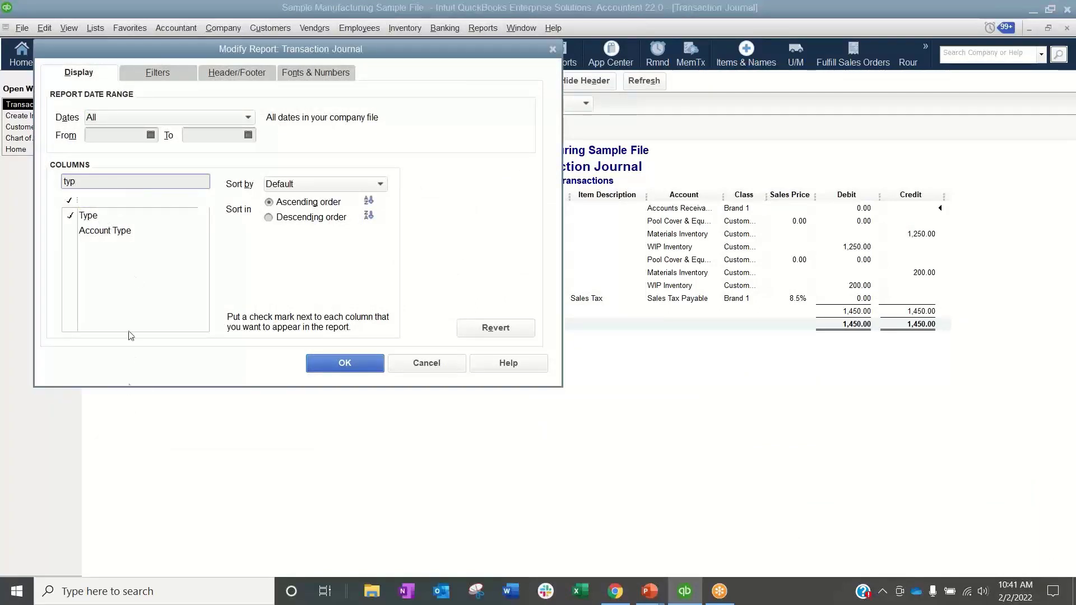
{"action": "left_click", "coordinate": [433, 364]}
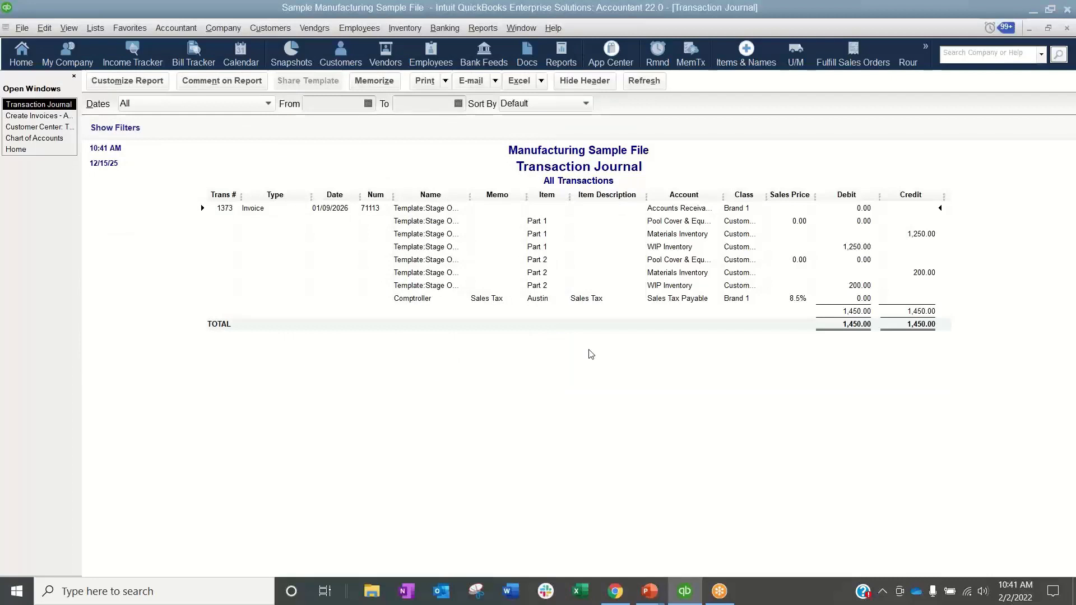
Open the standard Profit & Loss report and check the choices for splitting its columns, keeping Total only
{"action": "left_click", "coordinate": [489, 28]}
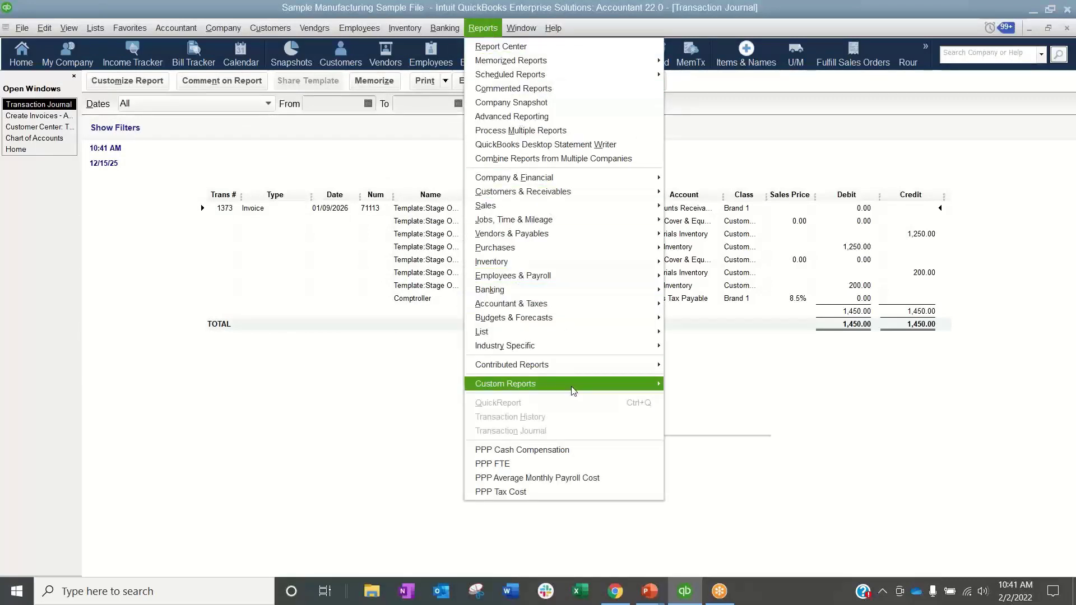
{"action": "mouse_move", "coordinate": [573, 390]}
{"action": "mouse_move", "coordinate": [561, 185]}
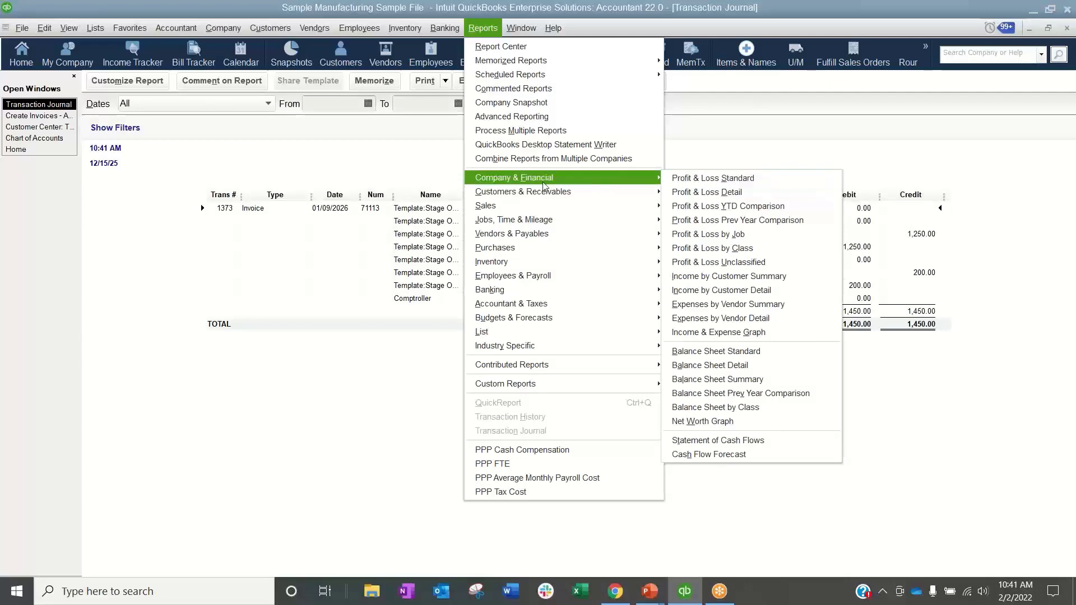
{"action": "left_click", "coordinate": [726, 187]}
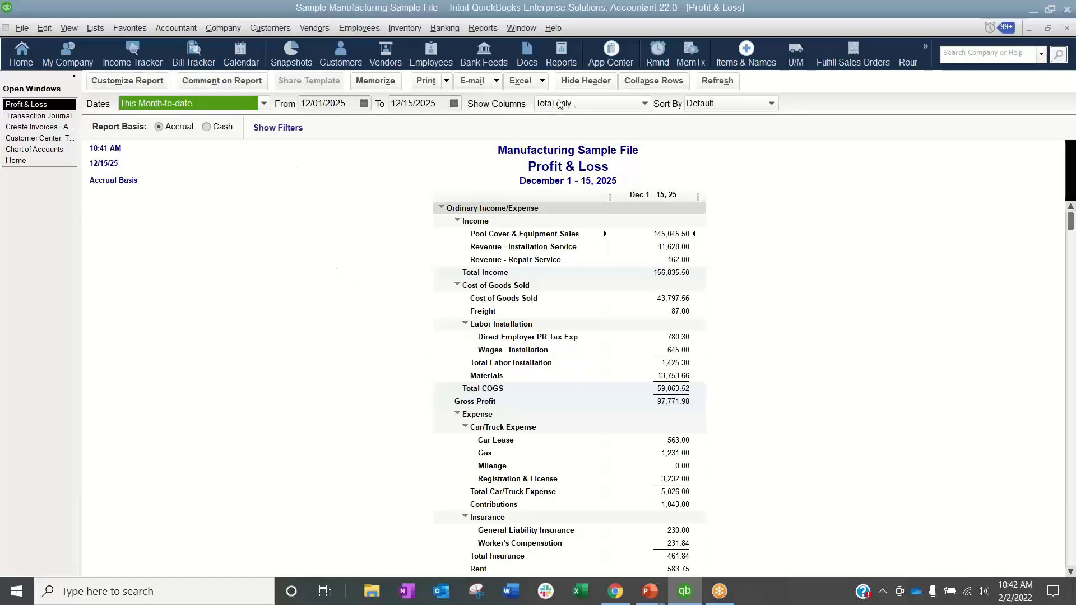
{"action": "left_click", "coordinate": [587, 105]}
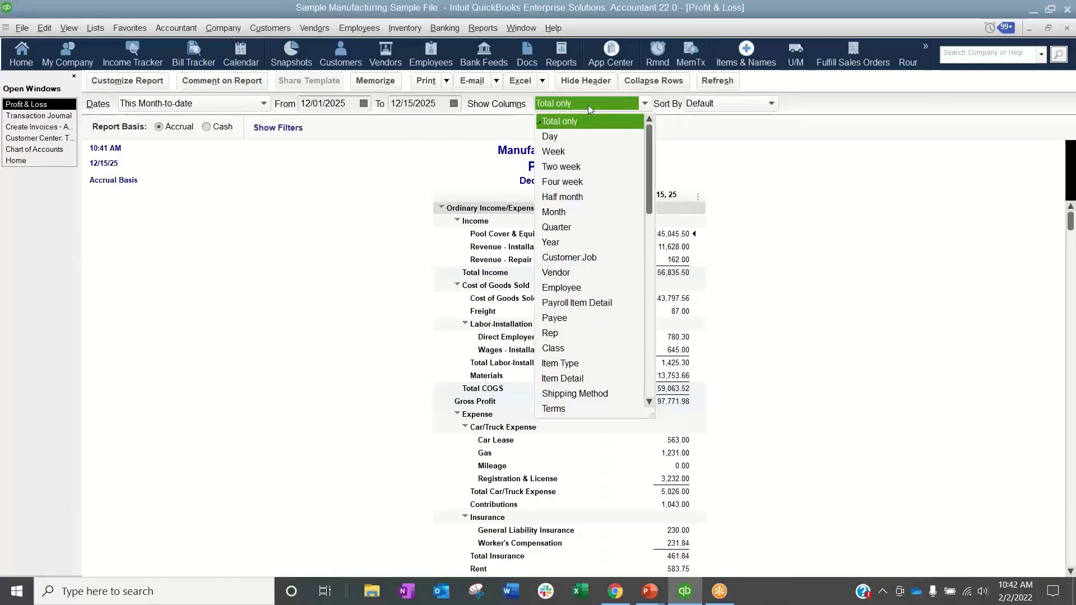
{"action": "scroll", "coordinate": [594, 140], "scroll_direction": "down", "scroll_amount": 1}
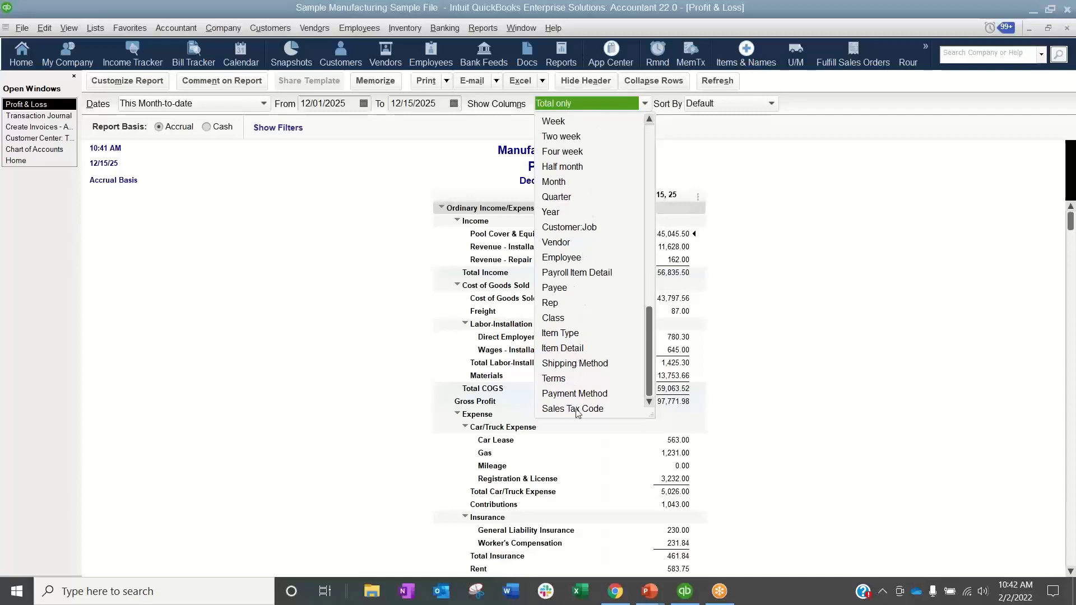
{"action": "left_click", "coordinate": [365, 341]}
Split the Profit & Loss report's columns by Terms
{"action": "left_click", "coordinate": [572, 107]}
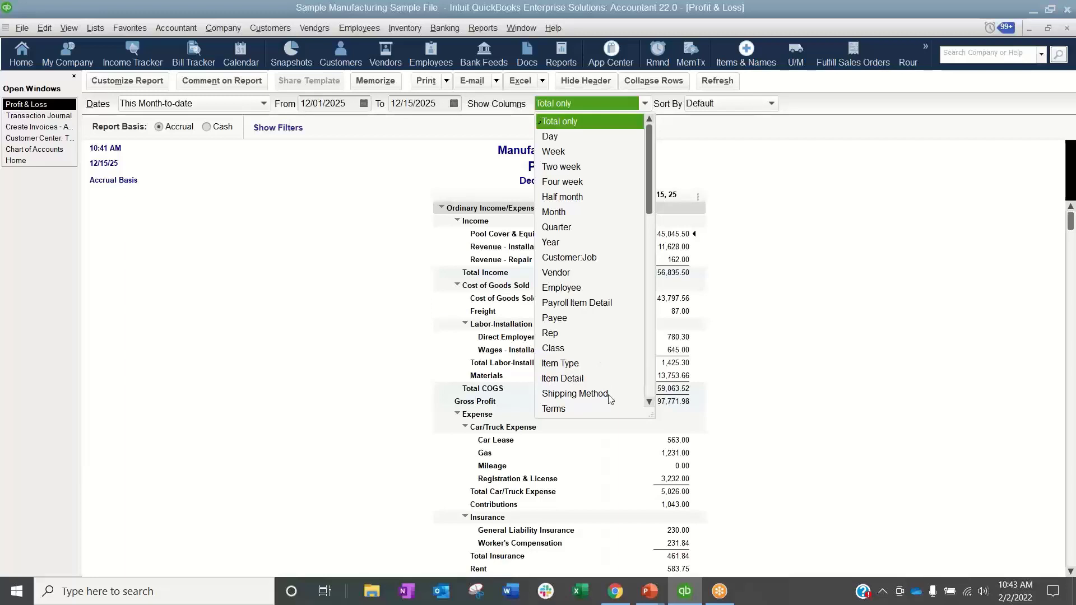
{"action": "scroll", "coordinate": [610, 399], "scroll_direction": "down", "scroll_amount": 1}
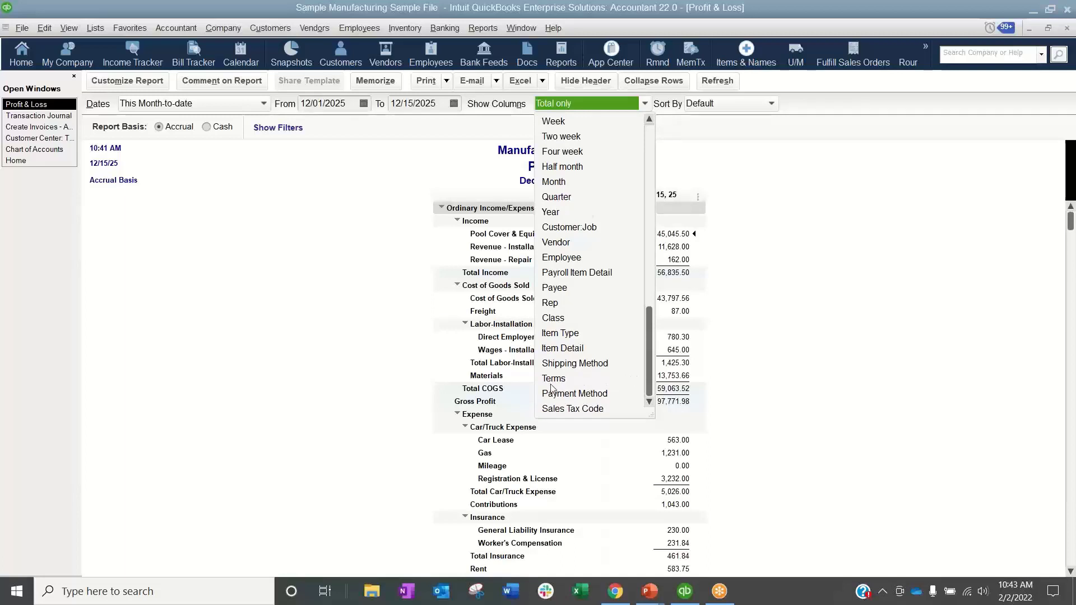
{"action": "left_click", "coordinate": [605, 381]}
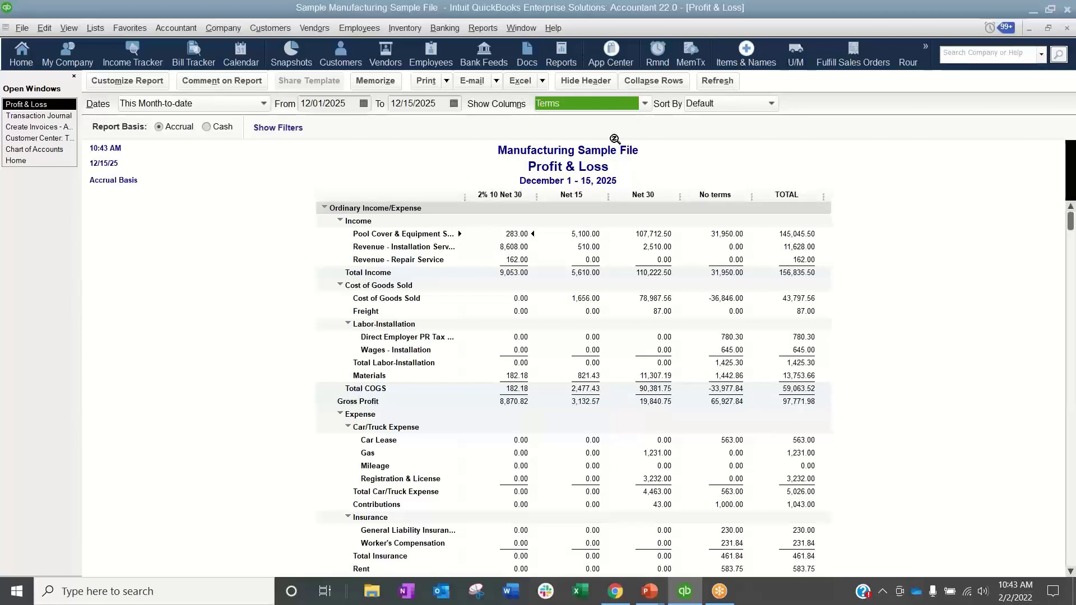
Review the Profit & Loss report's other column choices, such as Class and Payment Method, keeping Terms
{"action": "left_click", "coordinate": [645, 103]}
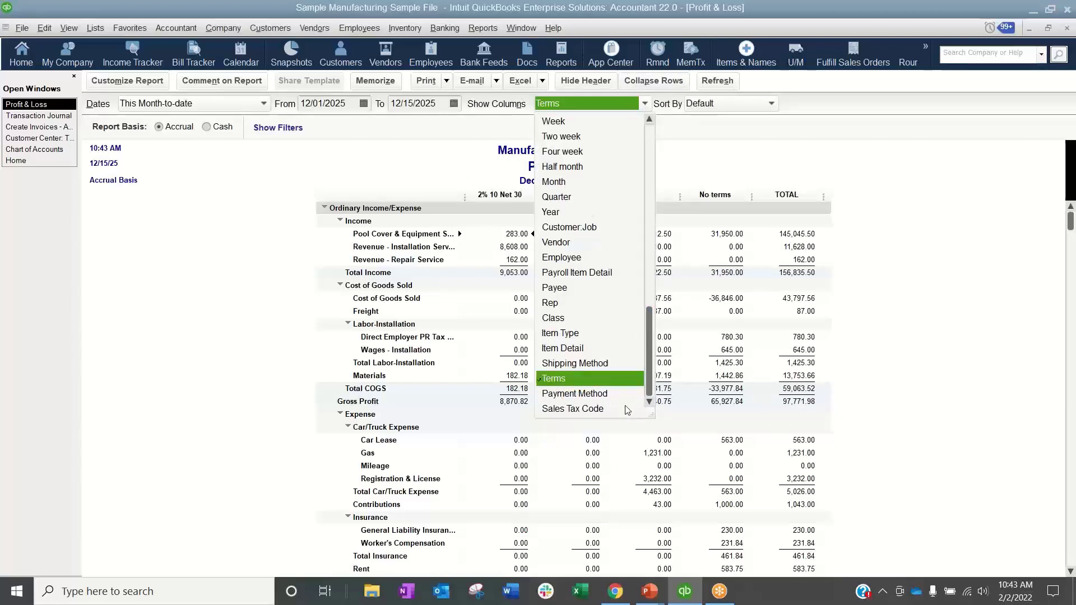
{"action": "left_click", "coordinate": [741, 328]}
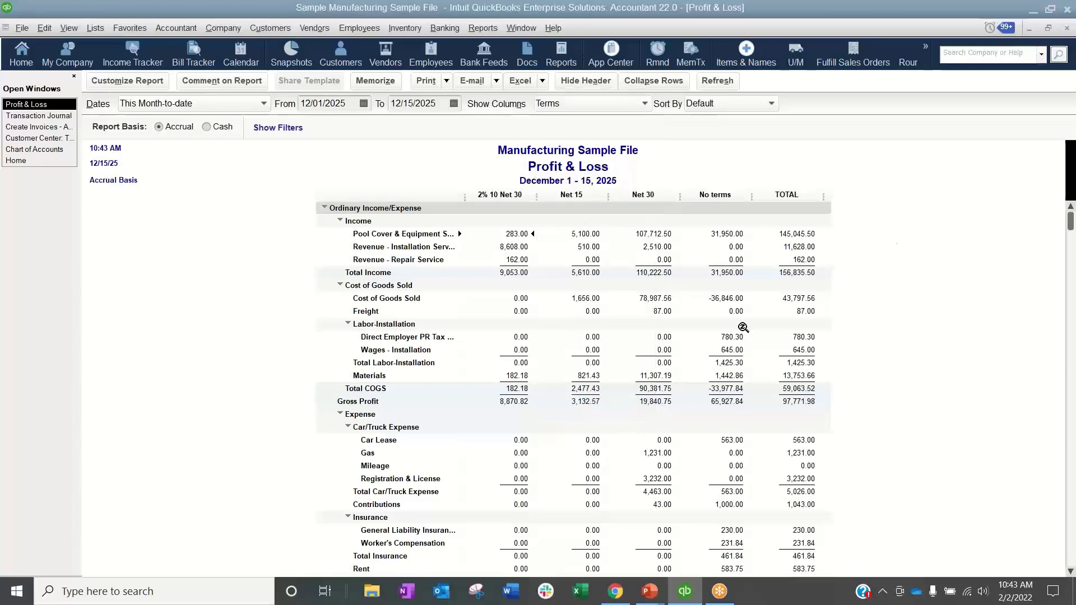
{"action": "left_click", "coordinate": [572, 111]}
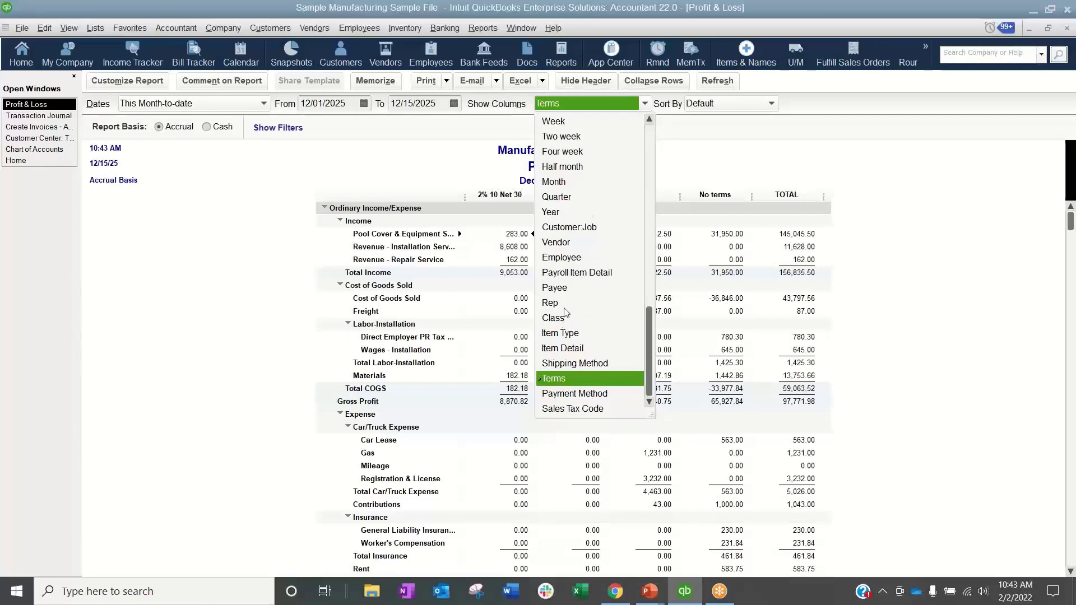
{"action": "left_click", "coordinate": [638, 378]}
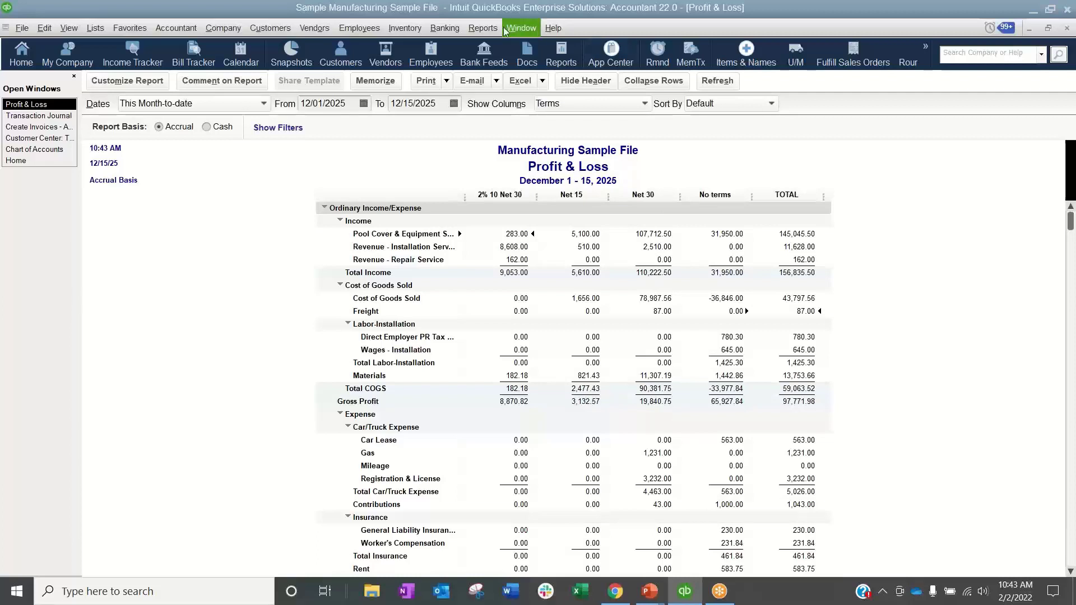
Review the column choices for a Custom Summary Report, such as Customer type, Class and Terms, and close the report without changing its settings
{"action": "left_click", "coordinate": [483, 28]}
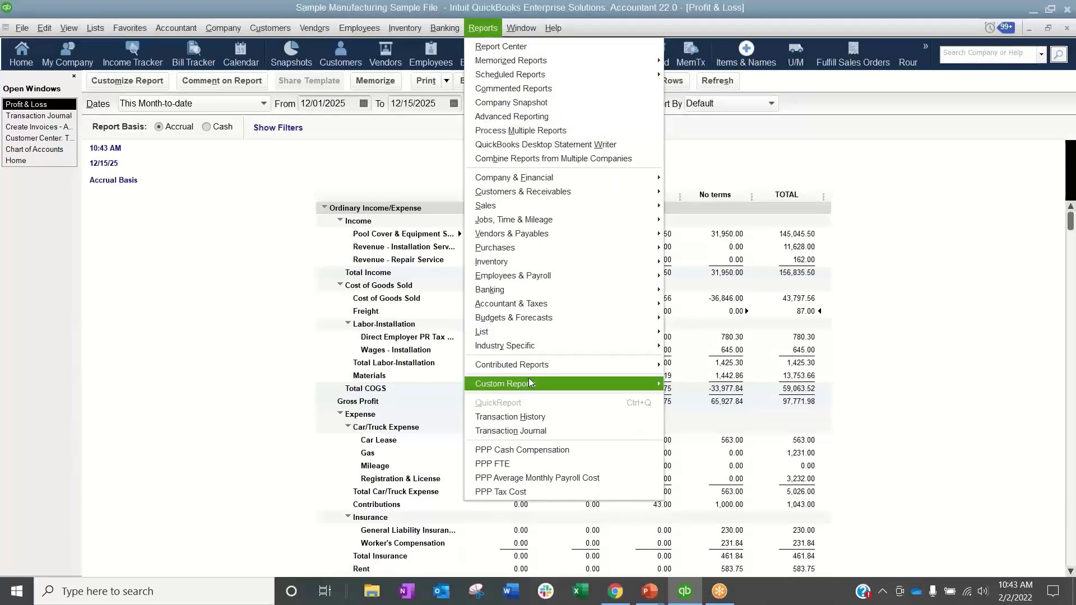
{"action": "mouse_move", "coordinate": [531, 383]}
{"action": "left_click", "coordinate": [695, 395]}
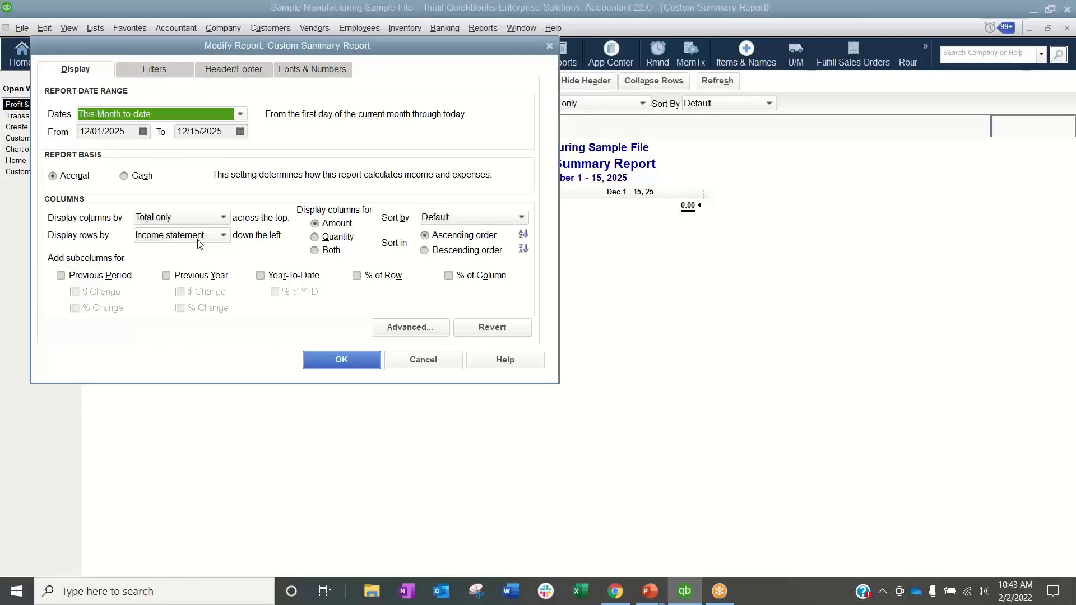
{"action": "left_click", "coordinate": [222, 218]}
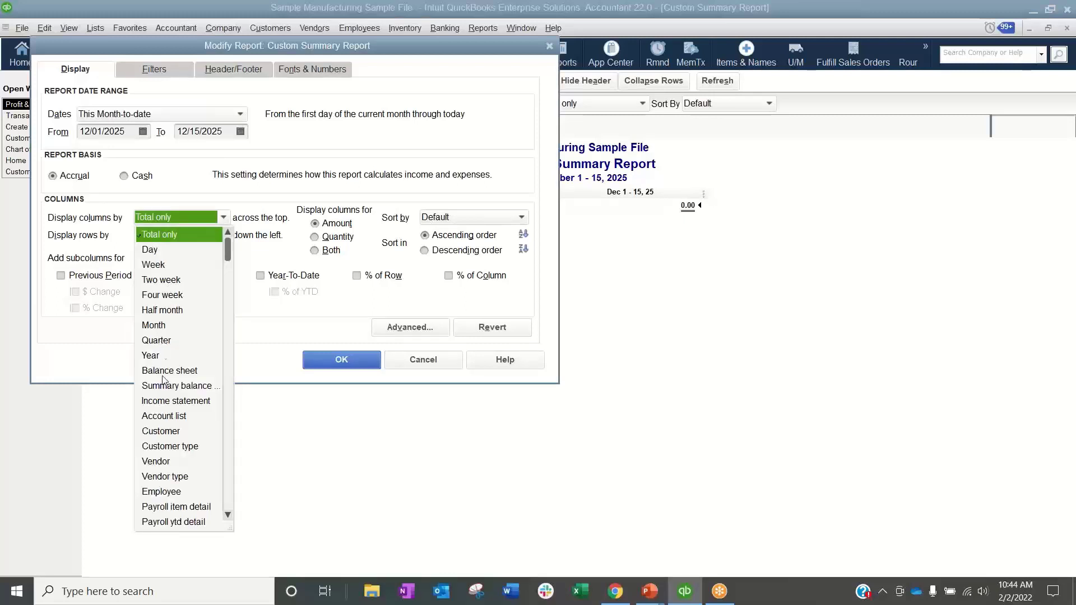
{"action": "scroll", "coordinate": [187, 378], "scroll_direction": "down", "scroll_amount": 1}
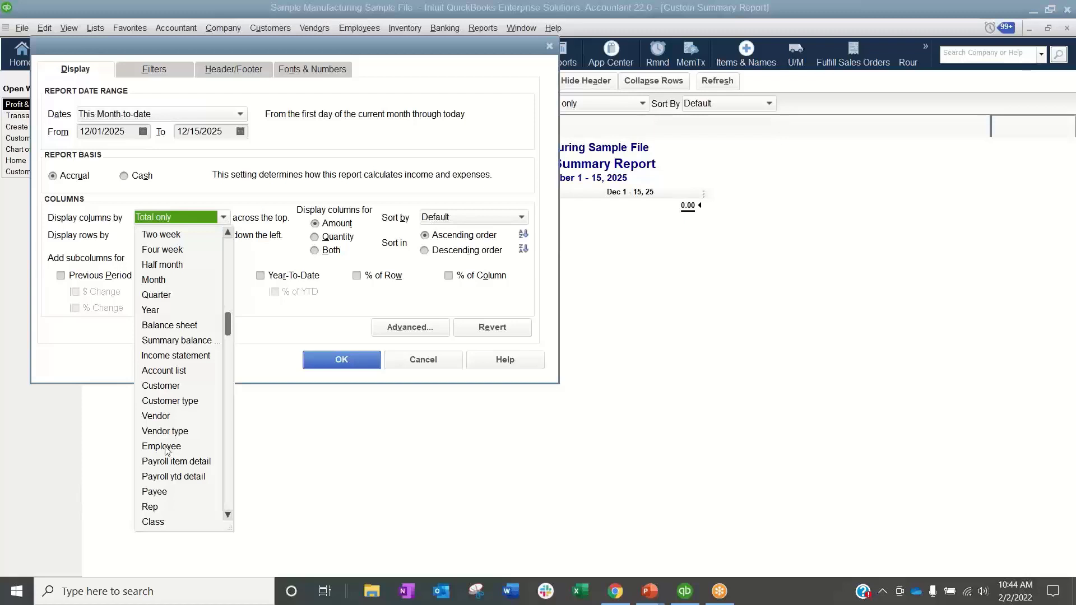
{"action": "scroll", "coordinate": [166, 450], "scroll_direction": "down", "scroll_amount": 1}
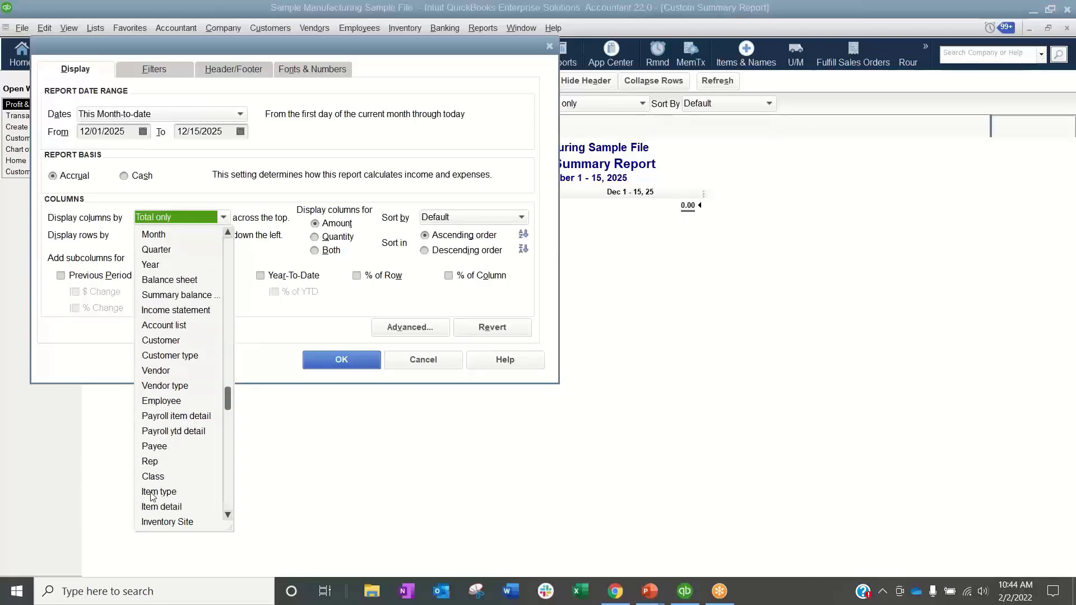
{"action": "scroll", "coordinate": [166, 482], "scroll_direction": "down", "scroll_amount": 1}
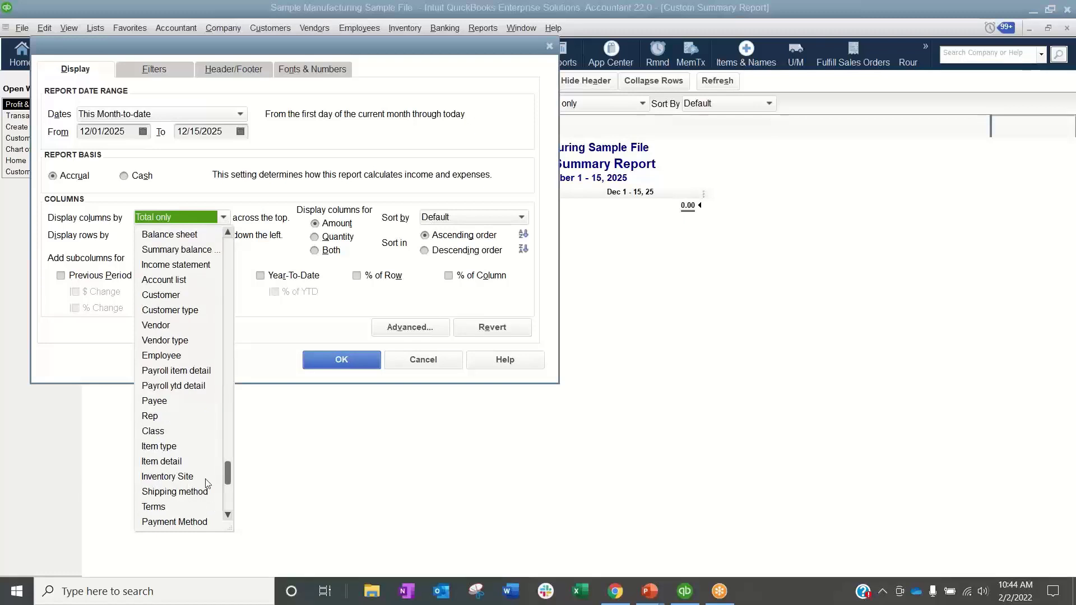
{"action": "scroll", "coordinate": [206, 483], "scroll_direction": "down", "scroll_amount": 1}
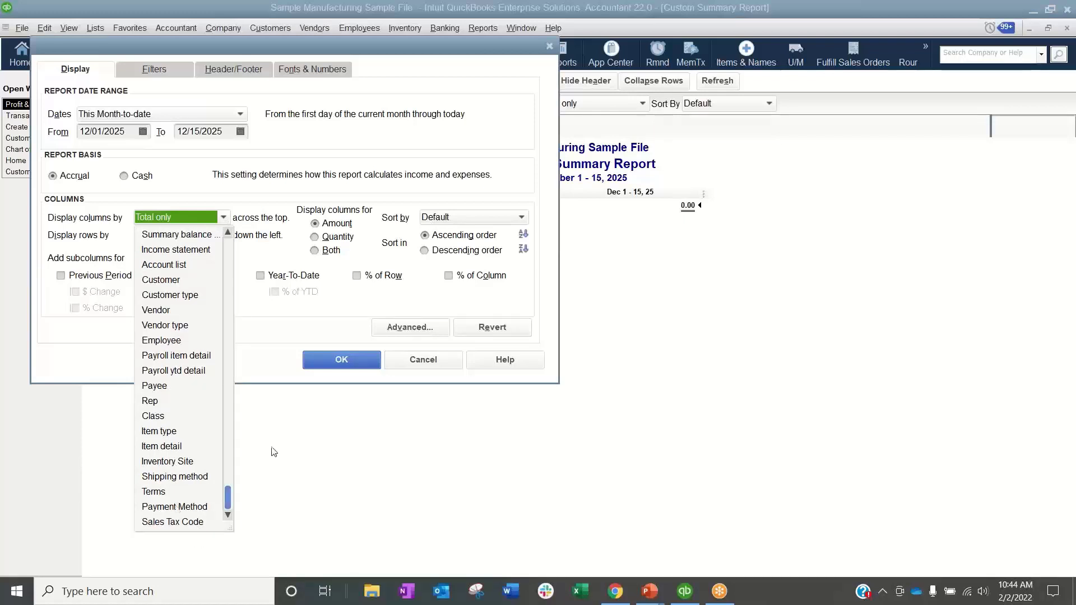
{"action": "left_click", "coordinate": [422, 359]}
{"action": "left_click", "coordinate": [423, 359]}
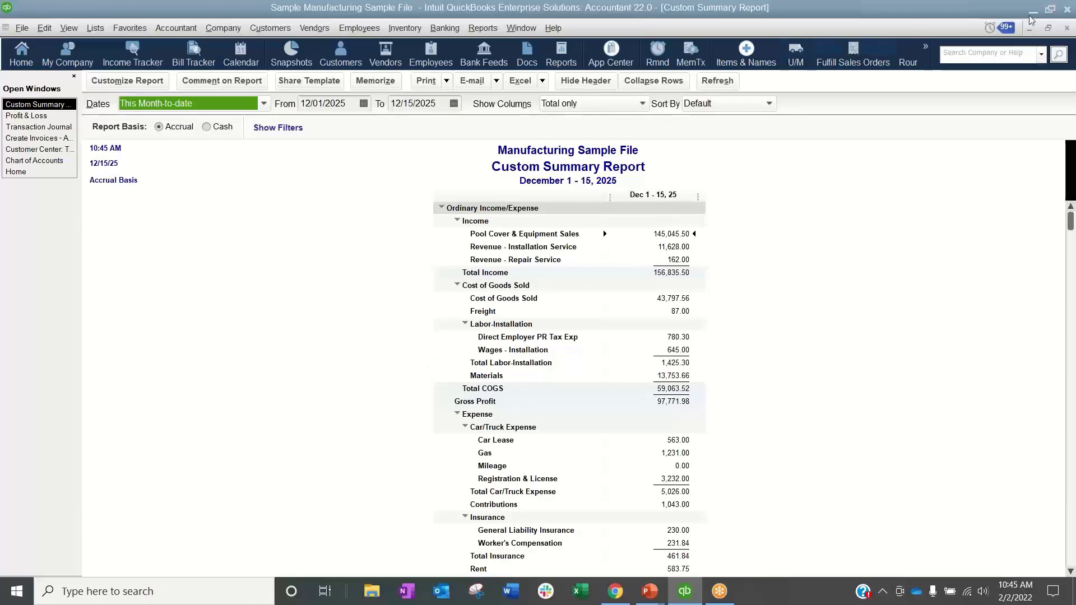
{"action": "left_click", "coordinate": [1067, 29]}
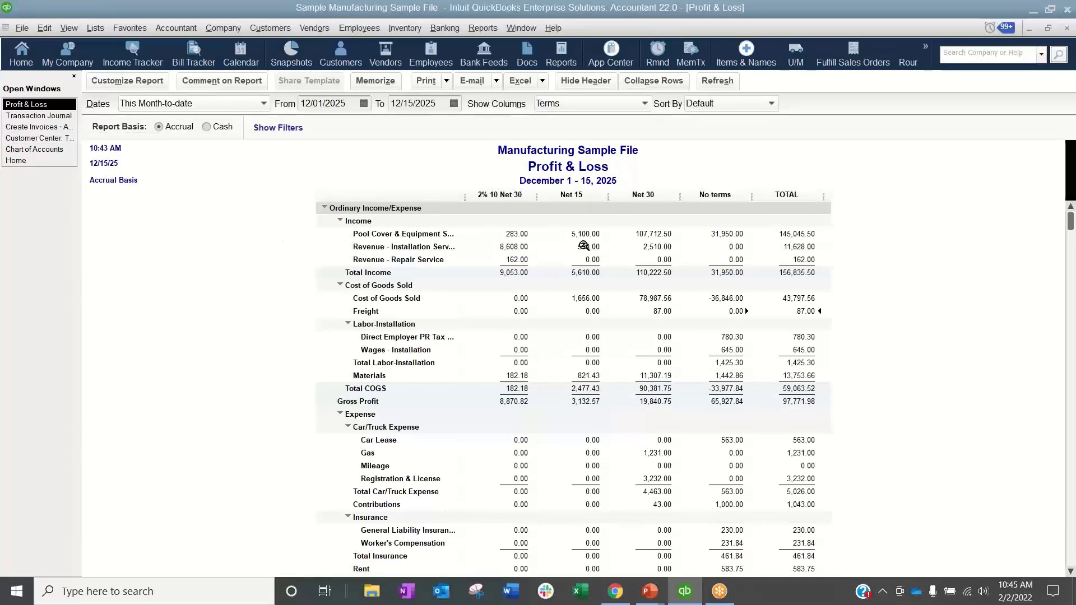
Check the Customer Type in the Stage One Propane Tank job's additional info, leaving the record unchanged
{"action": "left_click", "coordinate": [61, 151]}
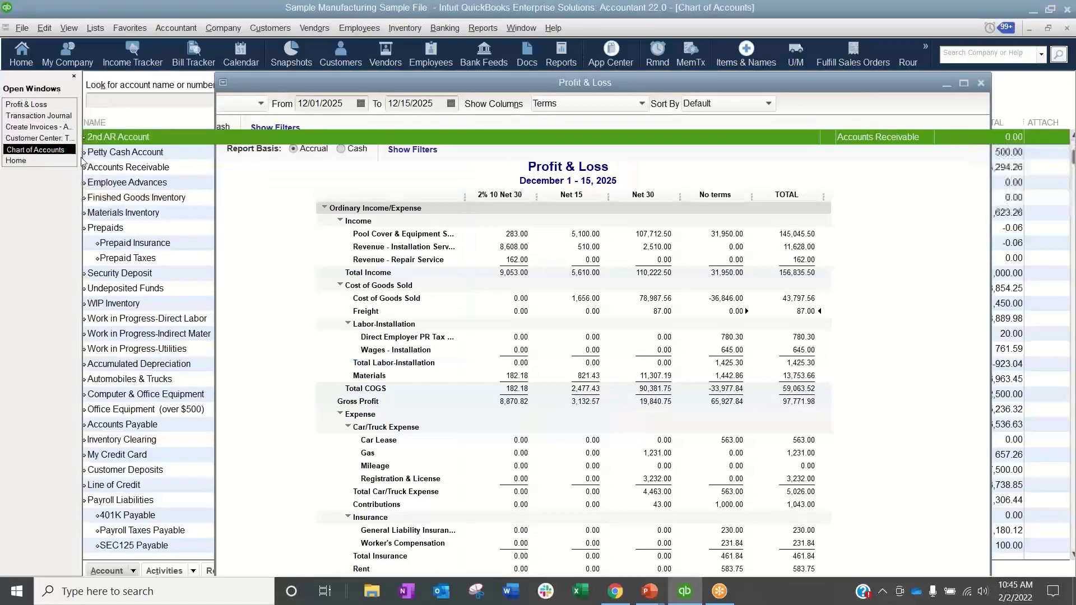
{"action": "left_click", "coordinate": [270, 28]}
{"action": "left_click", "coordinate": [286, 41]}
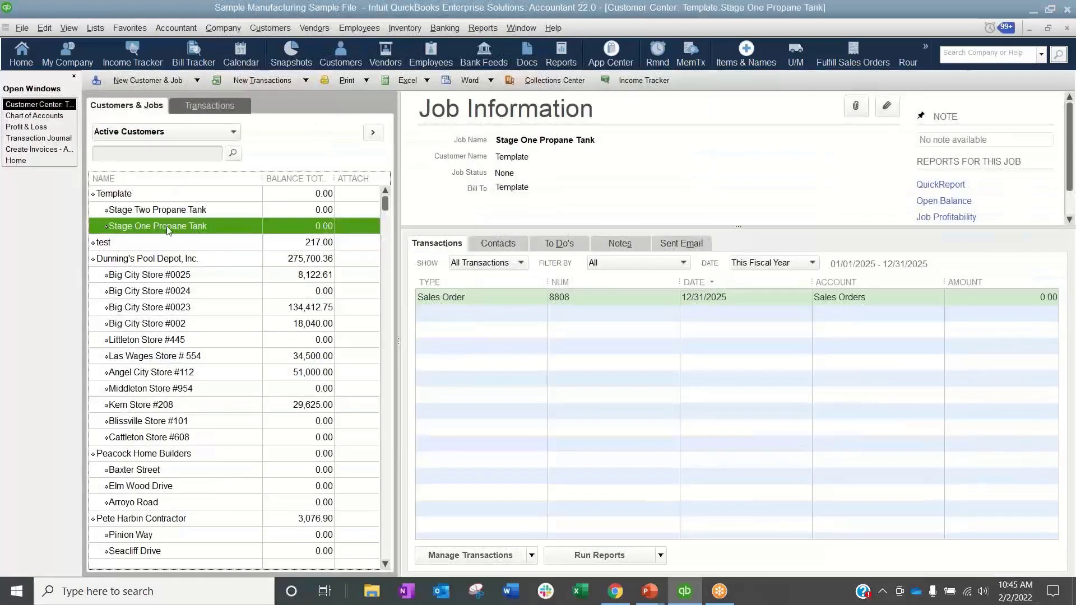
{"action": "double_click", "coordinate": [168, 226]}
{"action": "left_click", "coordinate": [122, 177]}
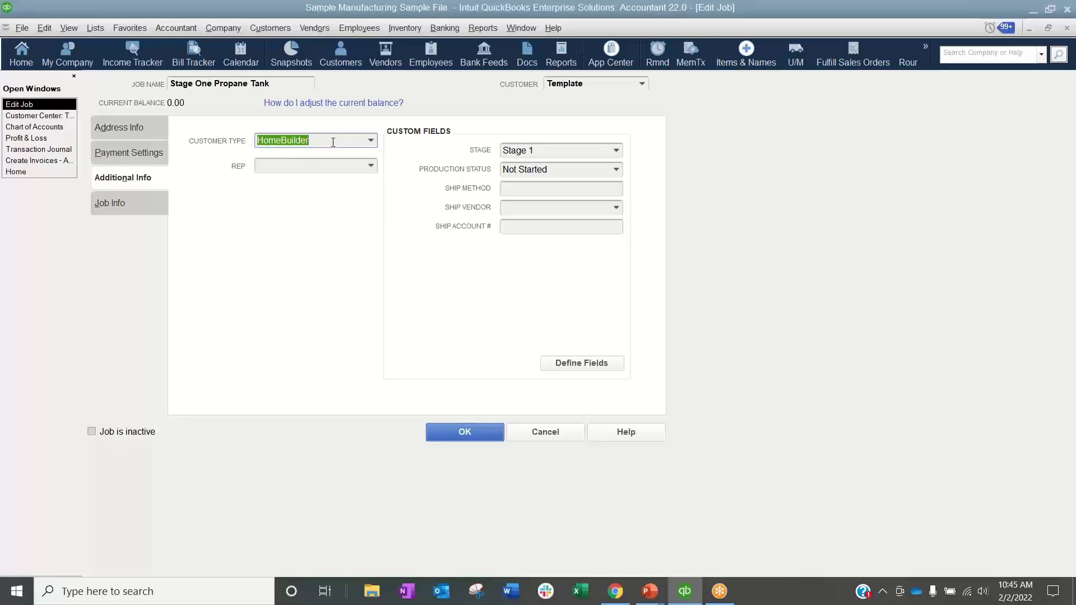
{"action": "left_click", "coordinate": [545, 432]}
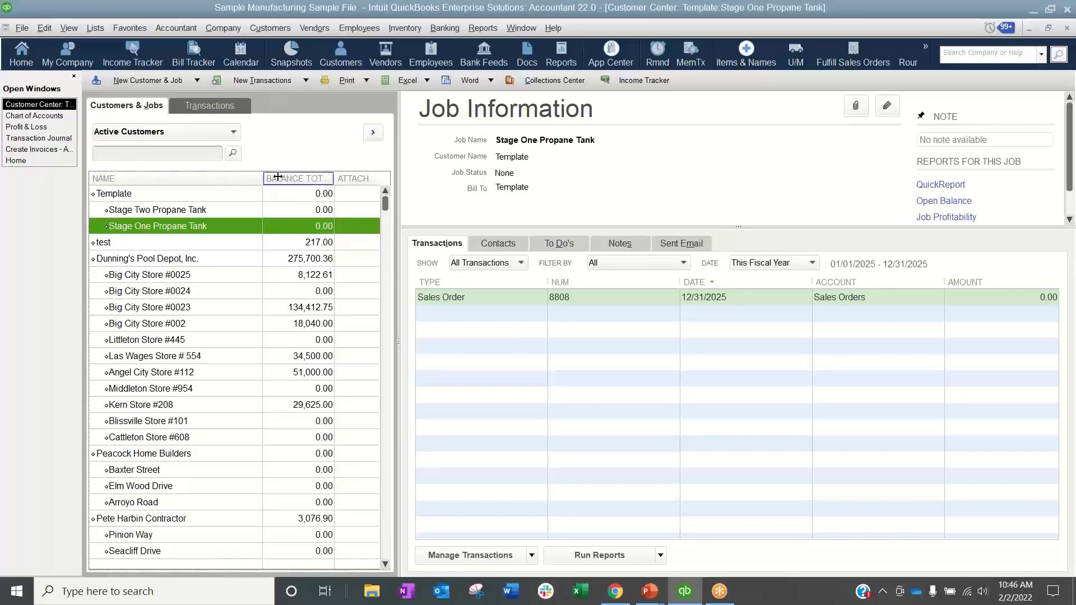
Expand the customer list to full width and add a Customer Type column to it
{"action": "left_click", "coordinate": [370, 136]}
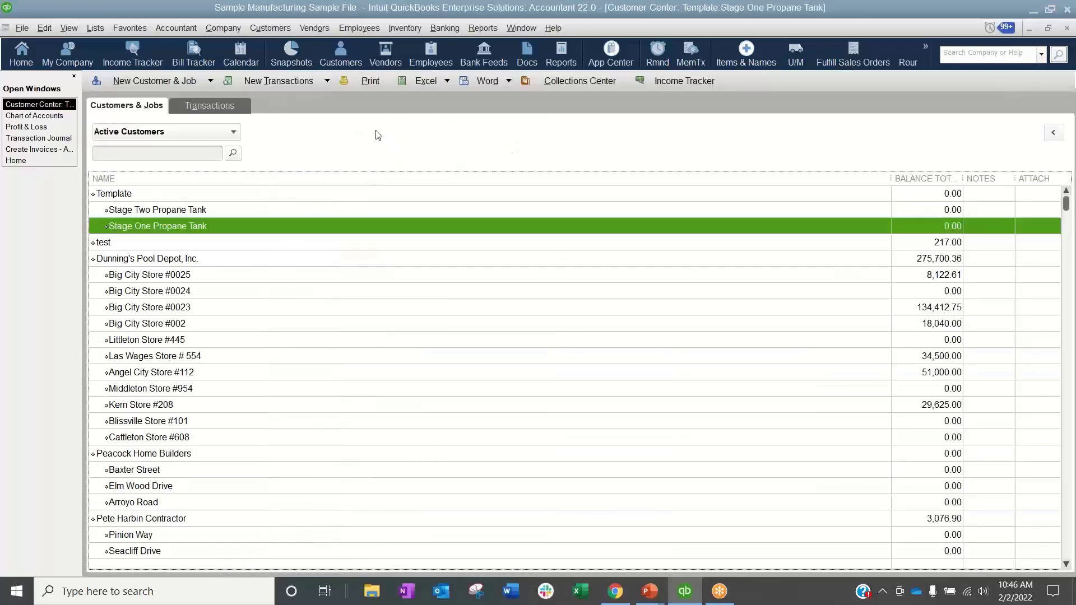
{"action": "right_click", "coordinate": [722, 183]}
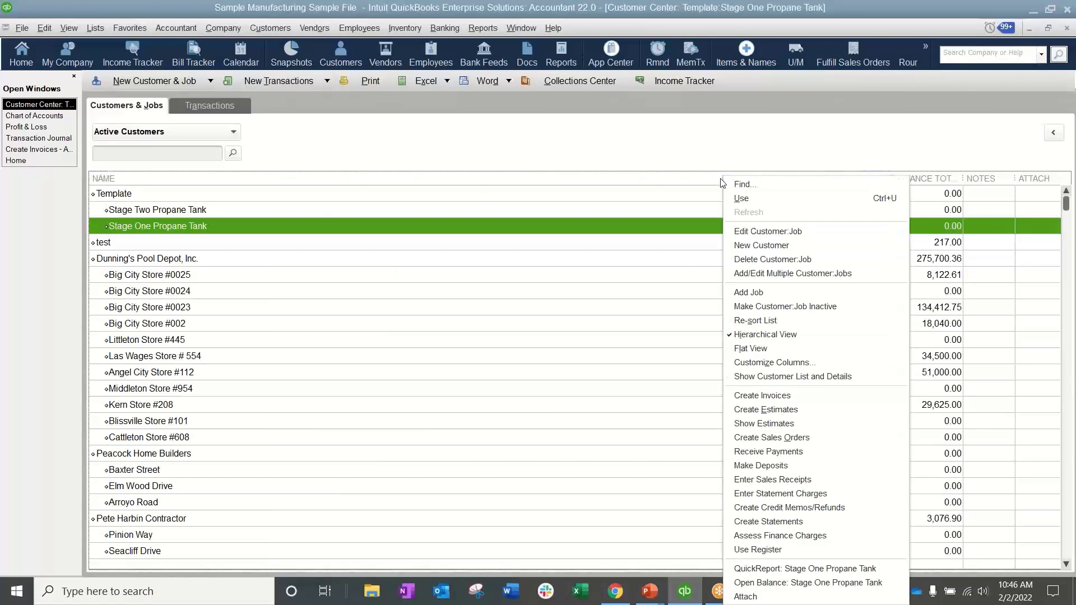
{"action": "left_click", "coordinate": [763, 362]}
{"action": "scroll", "coordinate": [250, 443], "scroll_direction": "down", "scroll_amount": 5}
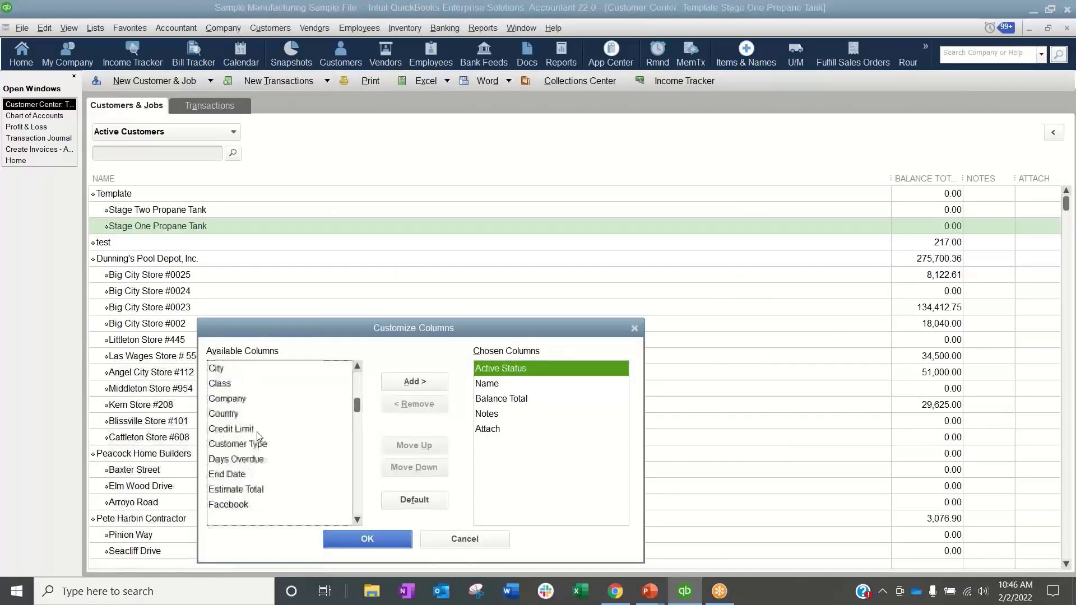
{"action": "left_click", "coordinate": [250, 444]}
{"action": "left_click", "coordinate": [415, 382]}
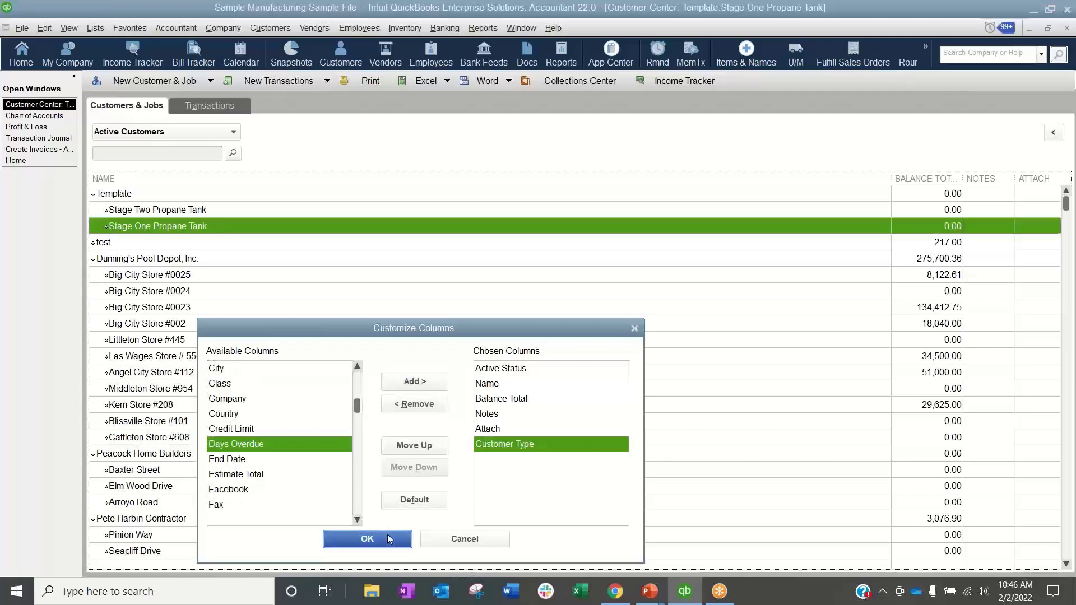
{"action": "left_click", "coordinate": [367, 539]}
Switch the customer list to flat view, widen the Customer Type column and sort the list by it
{"action": "right_click", "coordinate": [491, 176]}
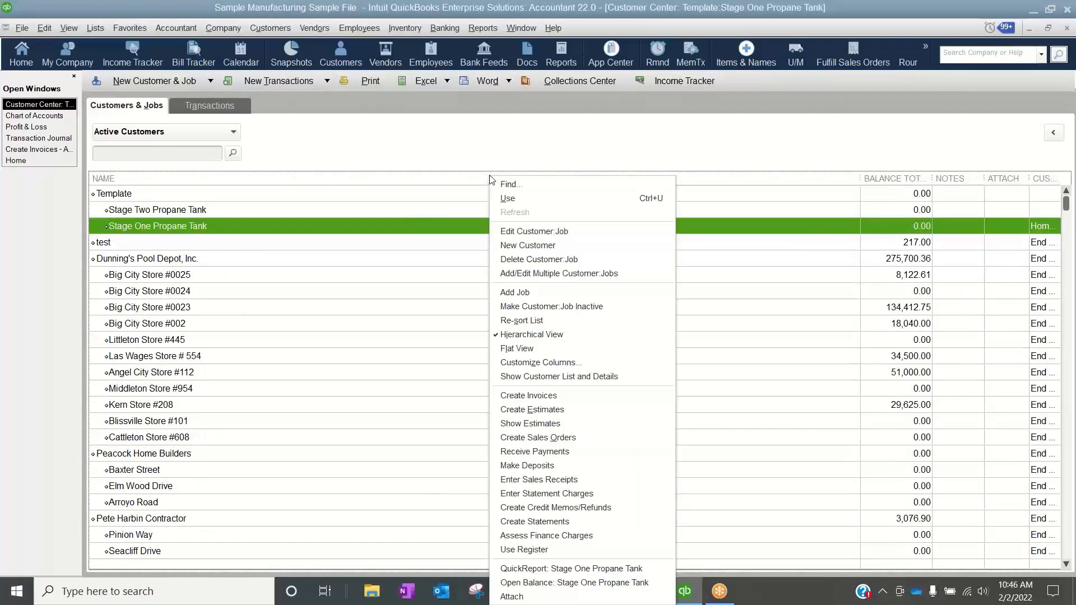
{"action": "left_click", "coordinate": [527, 348]}
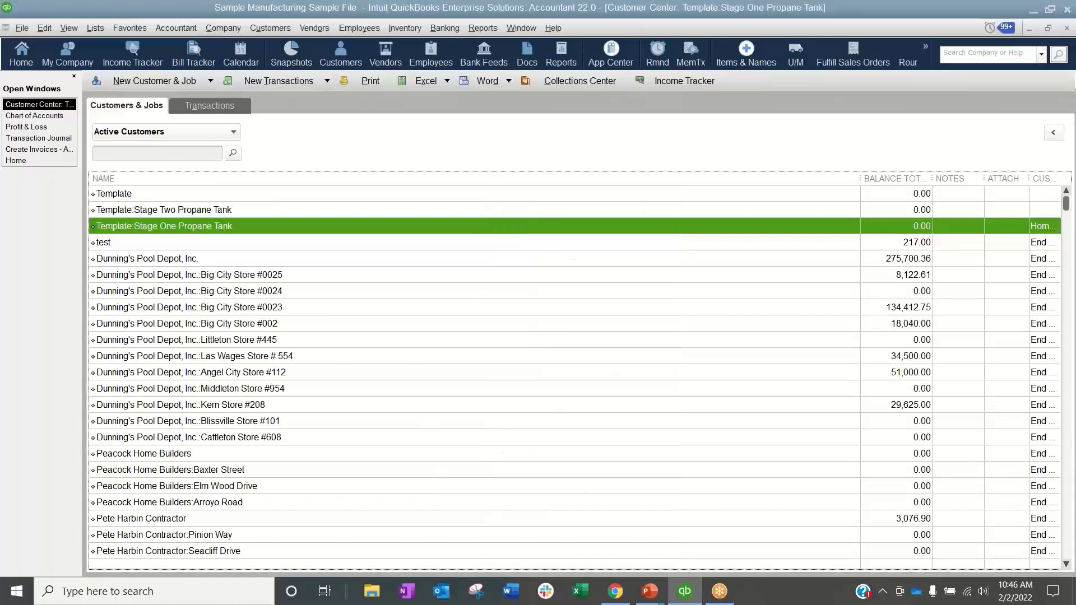
{"action": "left_click_drag", "start_coordinate": [861, 180], "coordinate": [705, 180]}
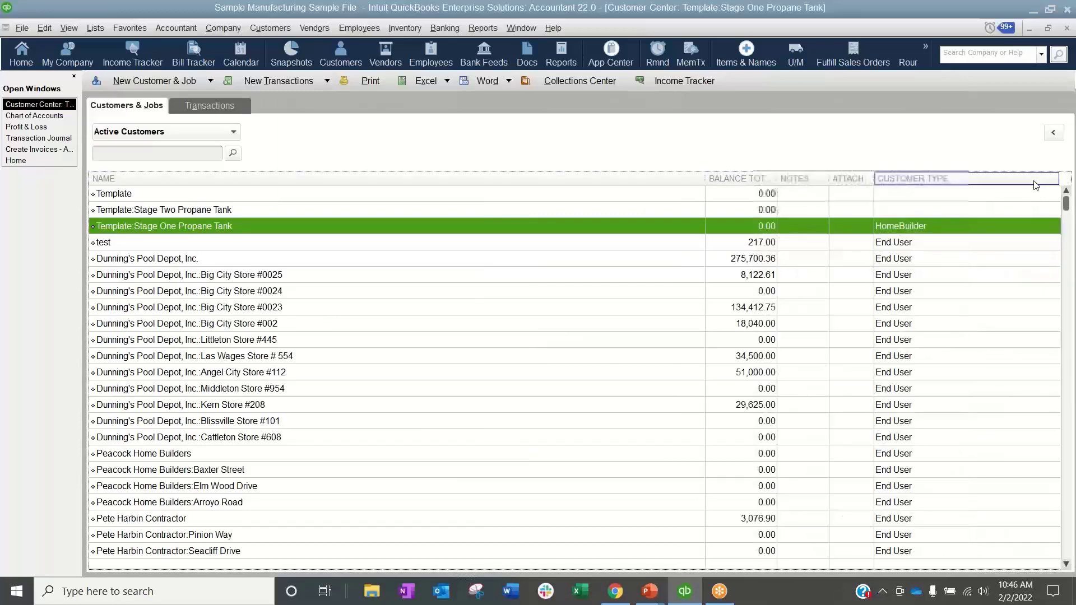
{"action": "left_click", "coordinate": [1036, 185]}
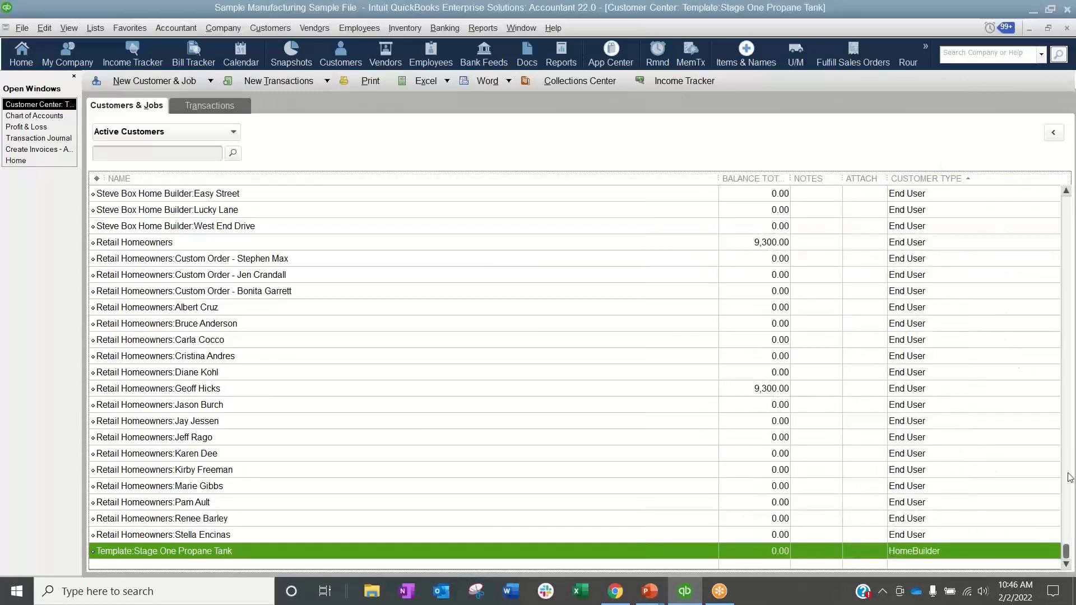
{"action": "left_click_drag", "start_coordinate": [1066, 551], "coordinate": [1048, 171]}
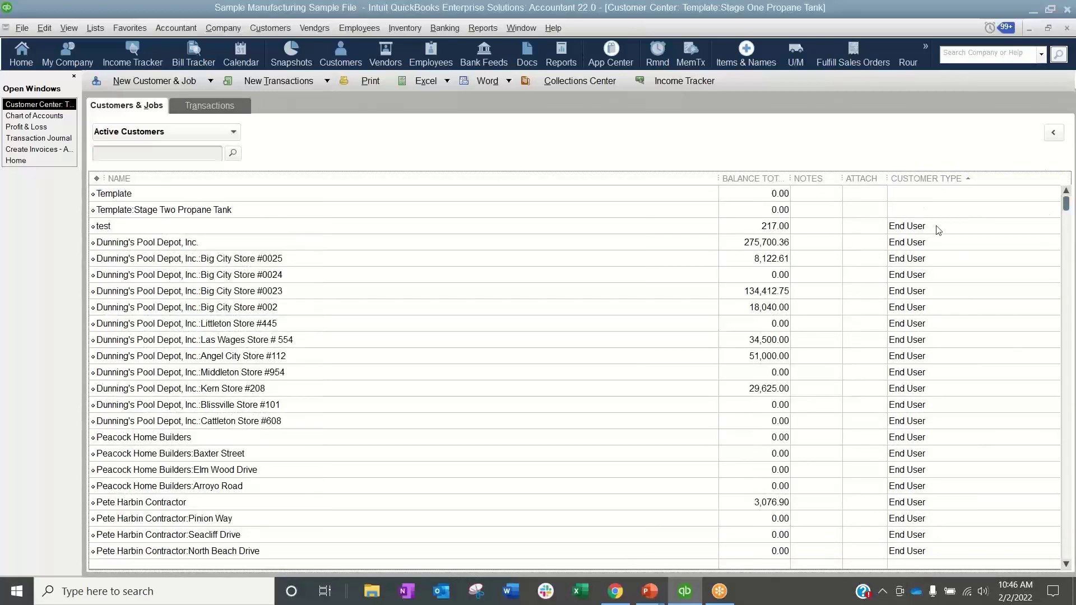
Open the customers' multiple list entry editor through Paste from Excel, look at its Customer Type column and close it without saving
{"action": "left_click", "coordinate": [938, 245]}
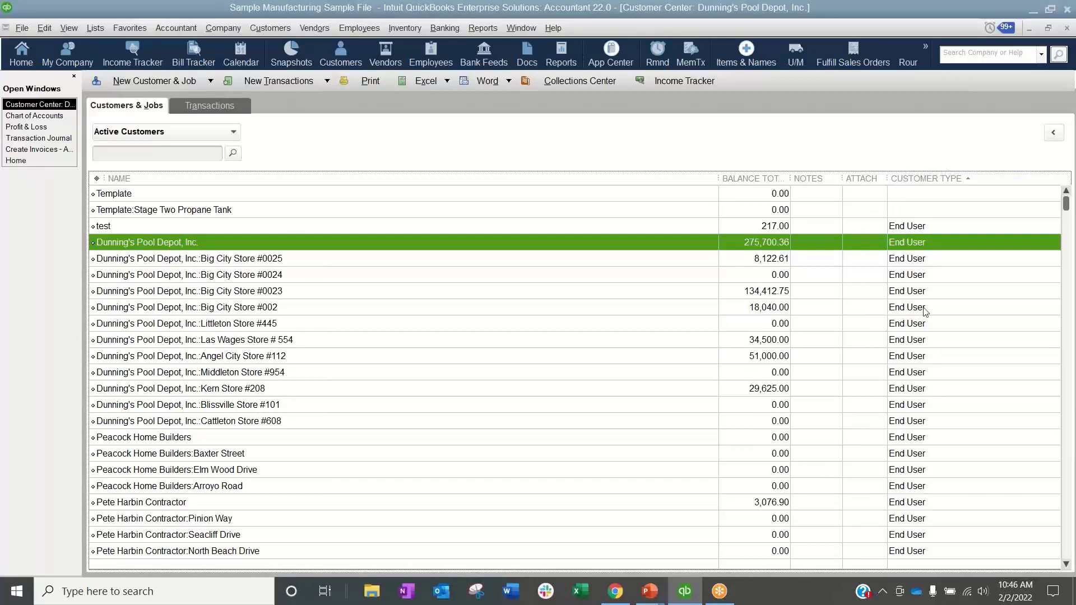
{"action": "left_click", "coordinate": [416, 85]}
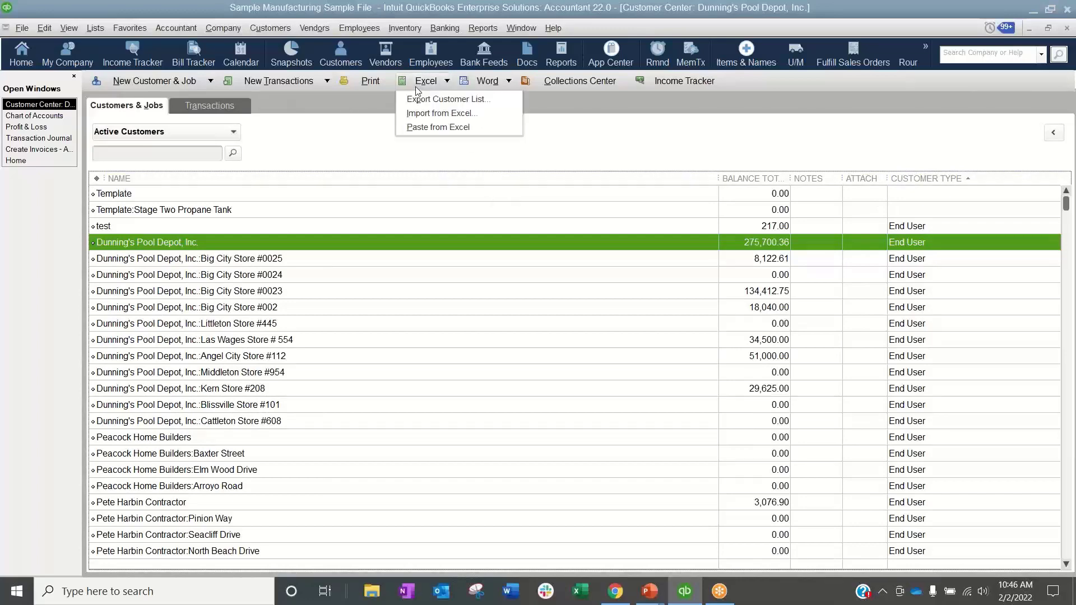
{"action": "left_click", "coordinate": [428, 127]}
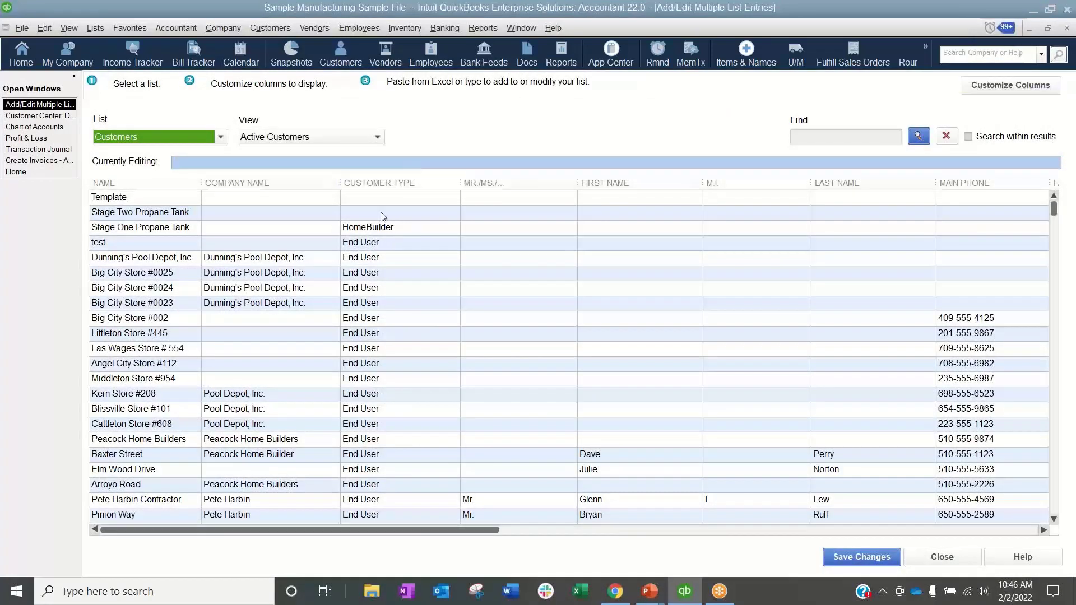
{"action": "left_click", "coordinate": [393, 202]}
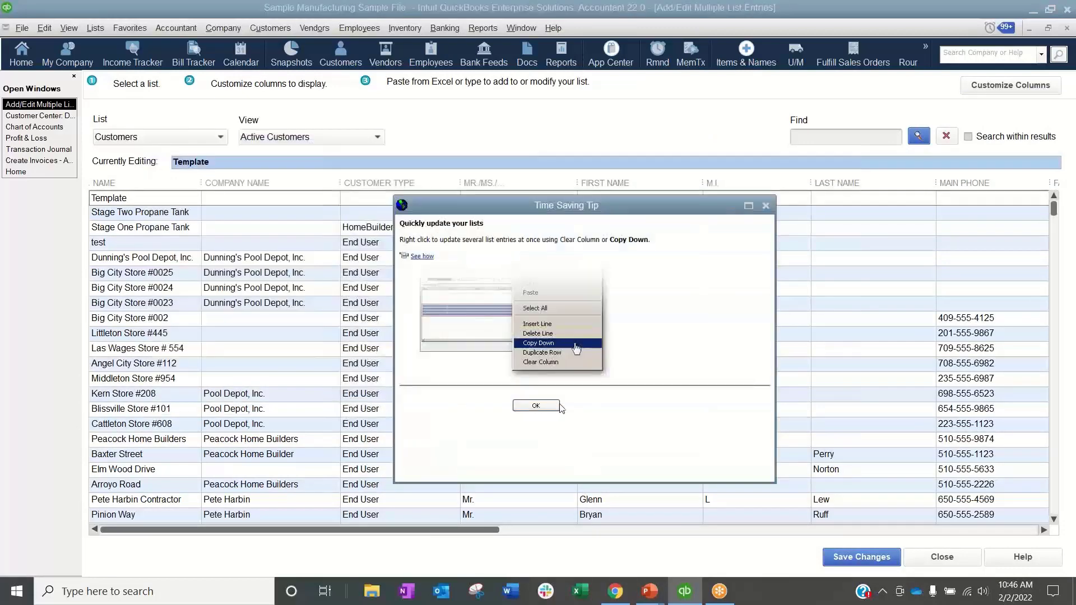
{"action": "left_click", "coordinate": [766, 205]}
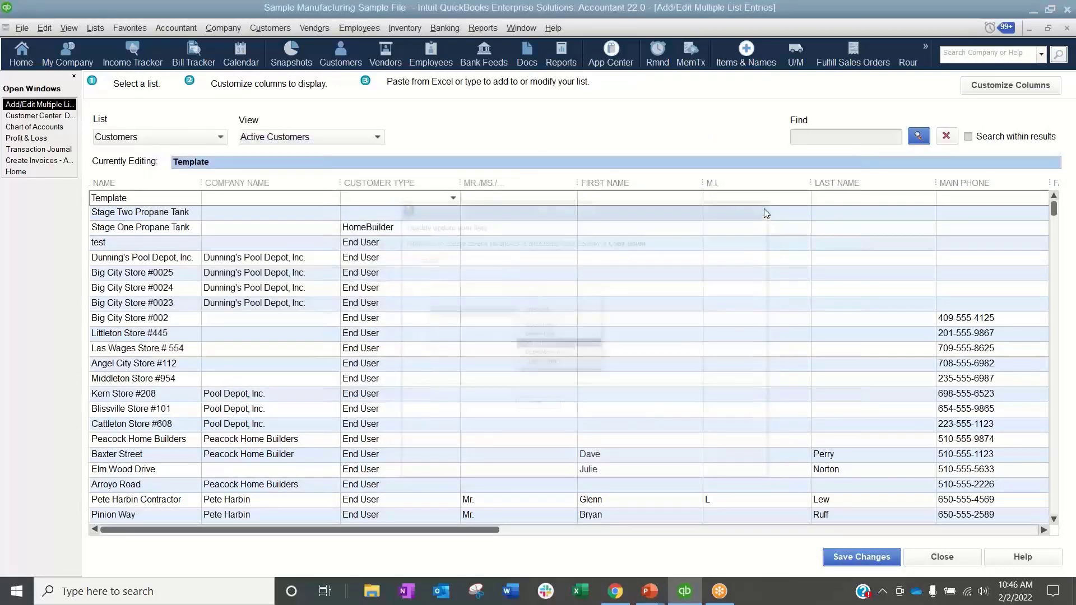
{"action": "left_click", "coordinate": [915, 555]}
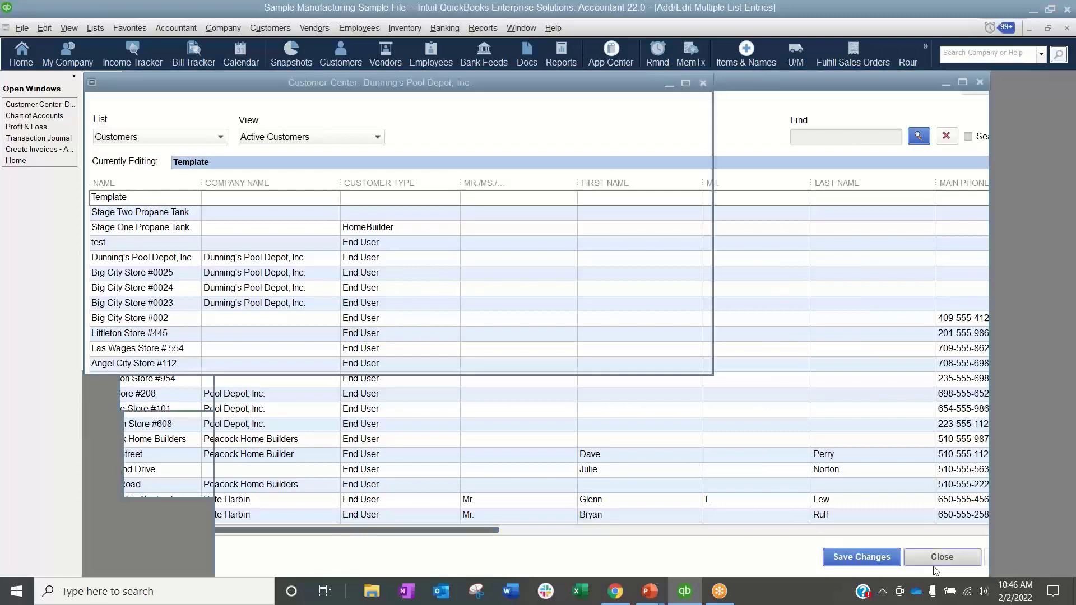
Close the Customer Center, Chart of Accounts and reports without memorizing the Profit & Loss, returning to the invoice
{"action": "left_click", "coordinate": [1066, 28]}
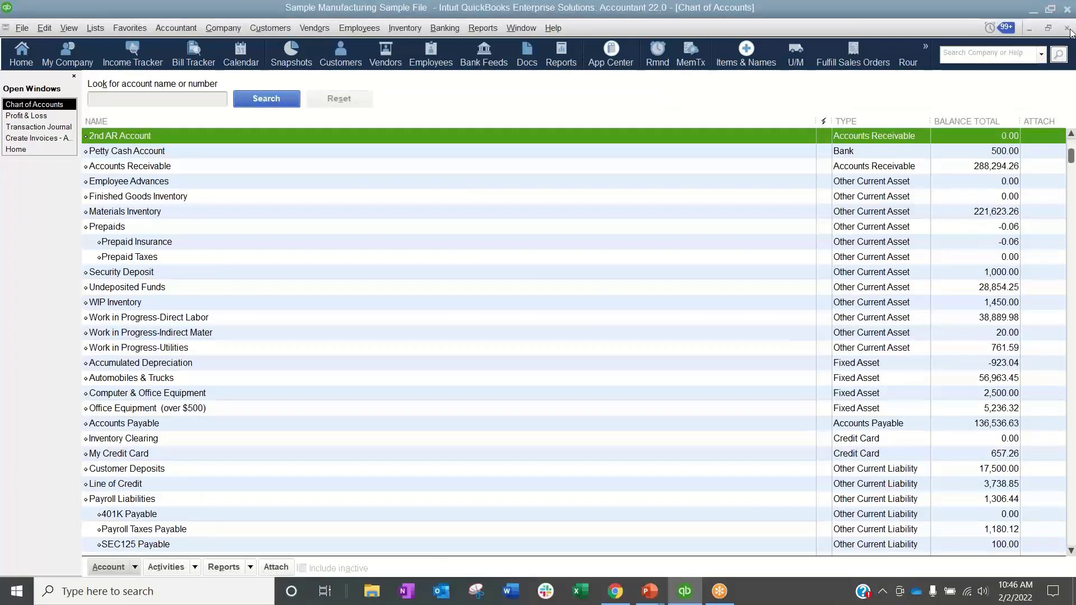
{"action": "left_click", "coordinate": [1066, 28]}
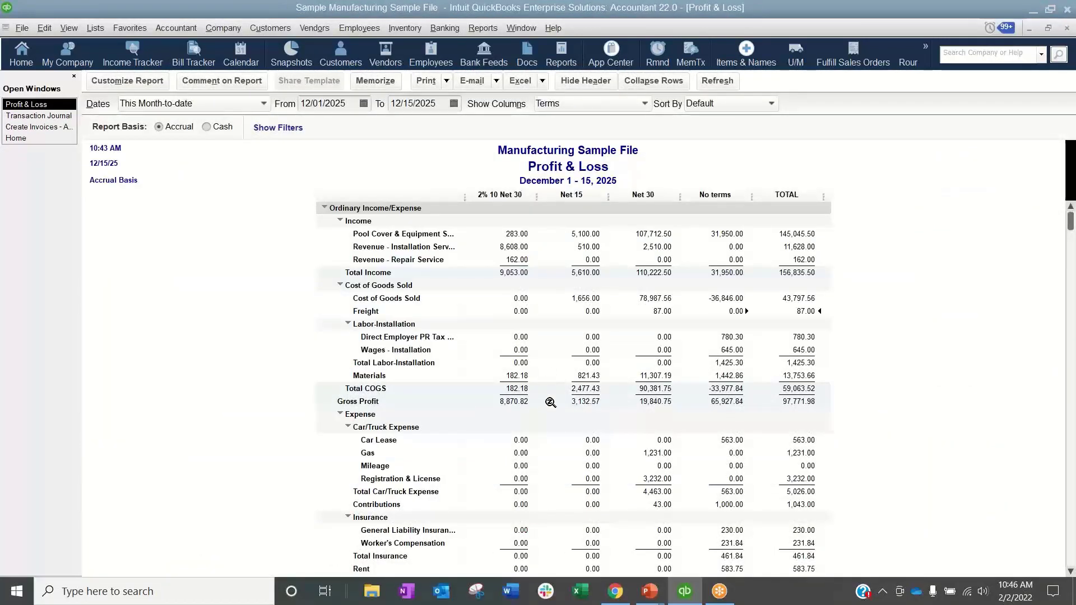
{"action": "left_click", "coordinate": [1065, 30]}
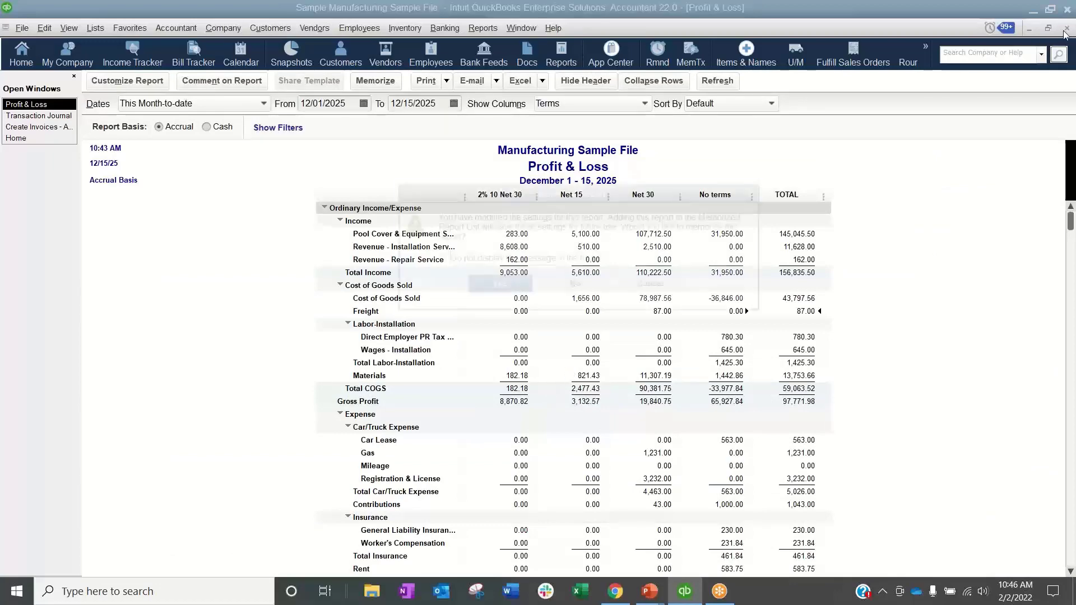
{"action": "left_click", "coordinate": [573, 284]}
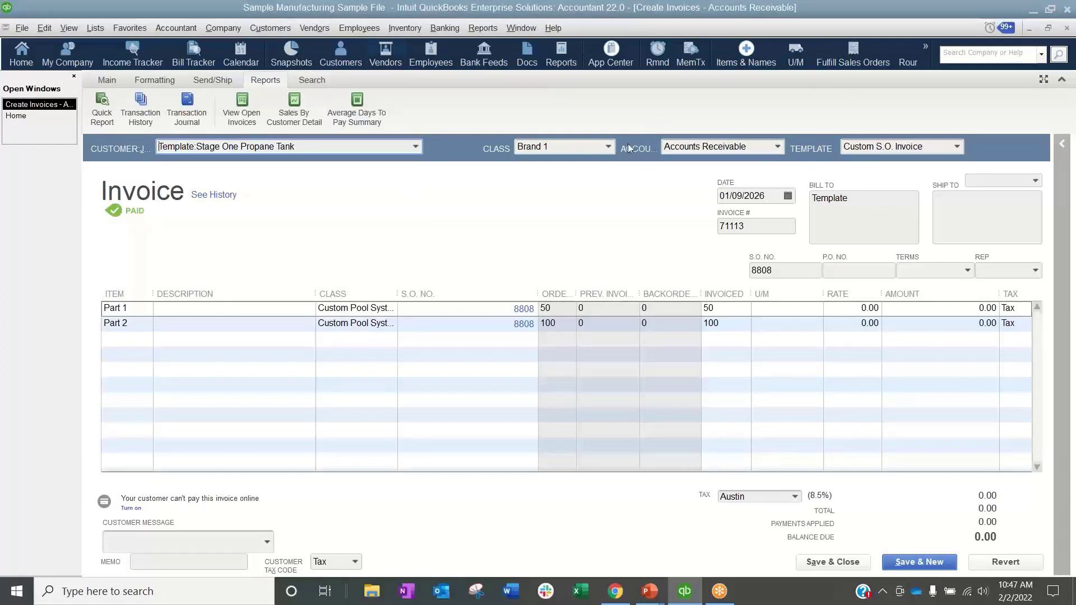
Set the invoice's rep to DR and save the change for this transaction only, without making it permanent for the job
{"action": "left_click", "coordinate": [1034, 271]}
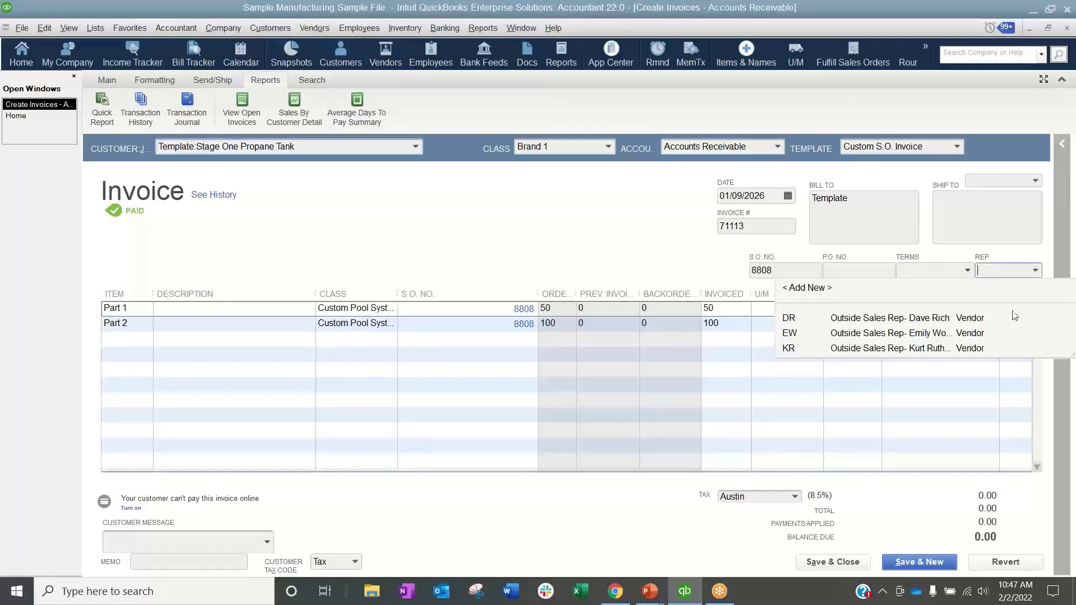
{"action": "left_click", "coordinate": [895, 318]}
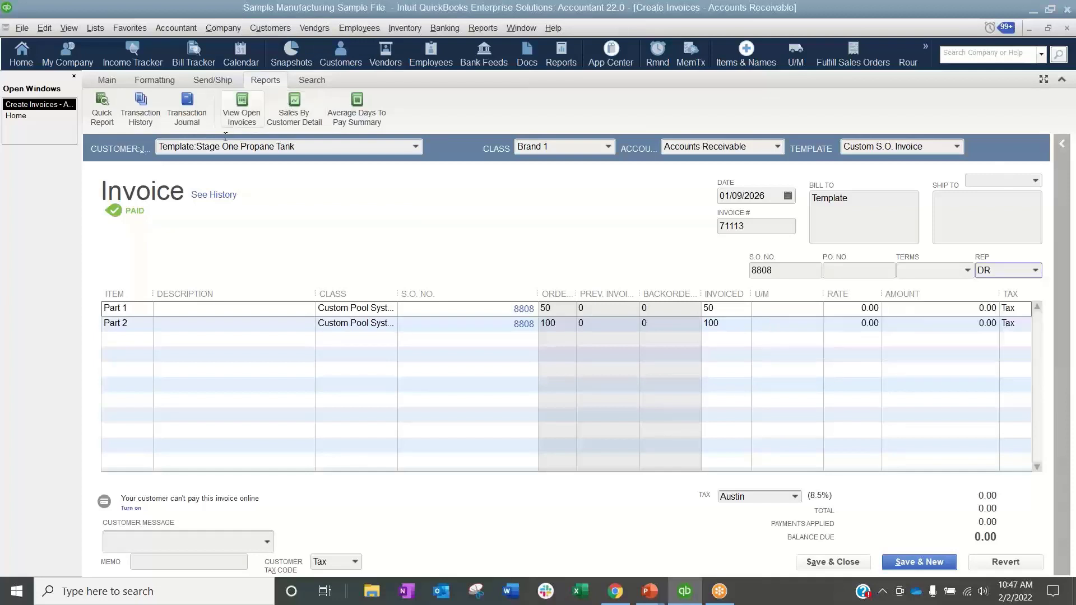
{"action": "left_click", "coordinate": [205, 117]}
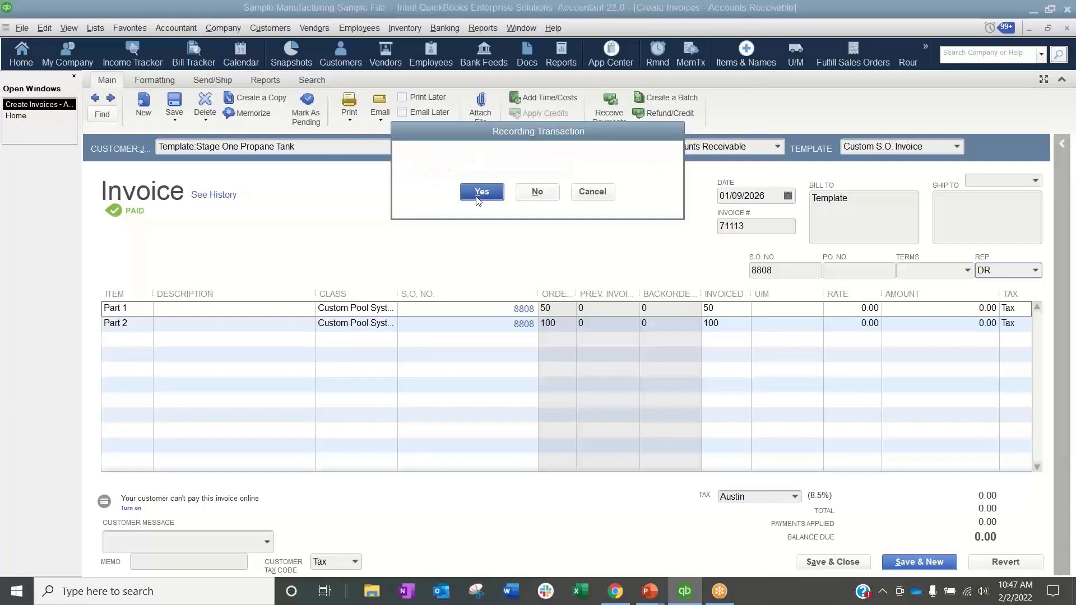
{"action": "left_click", "coordinate": [477, 192]}
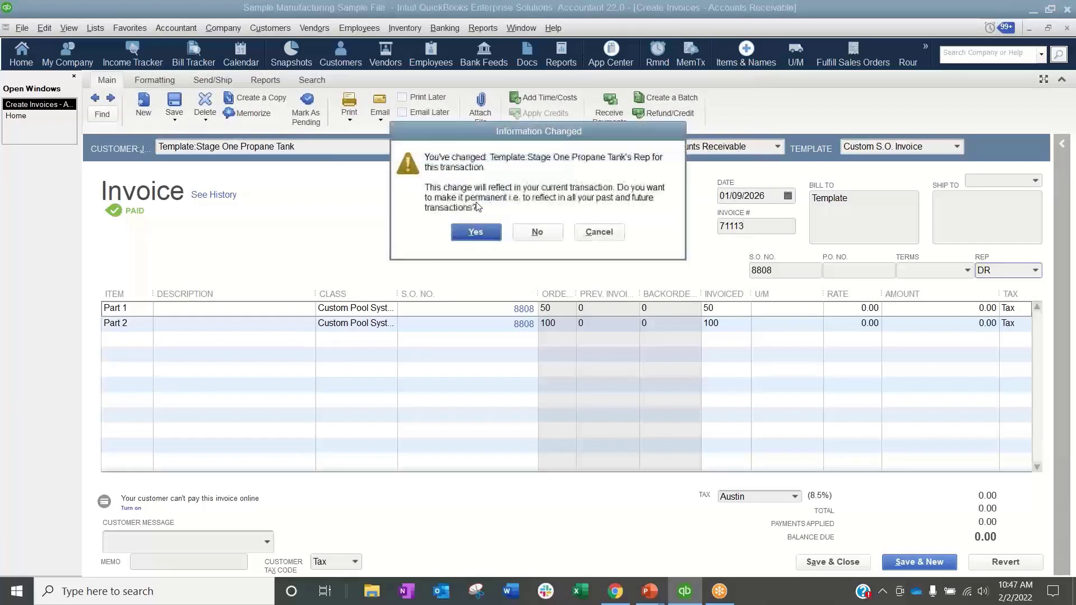
{"action": "left_click", "coordinate": [538, 232]}
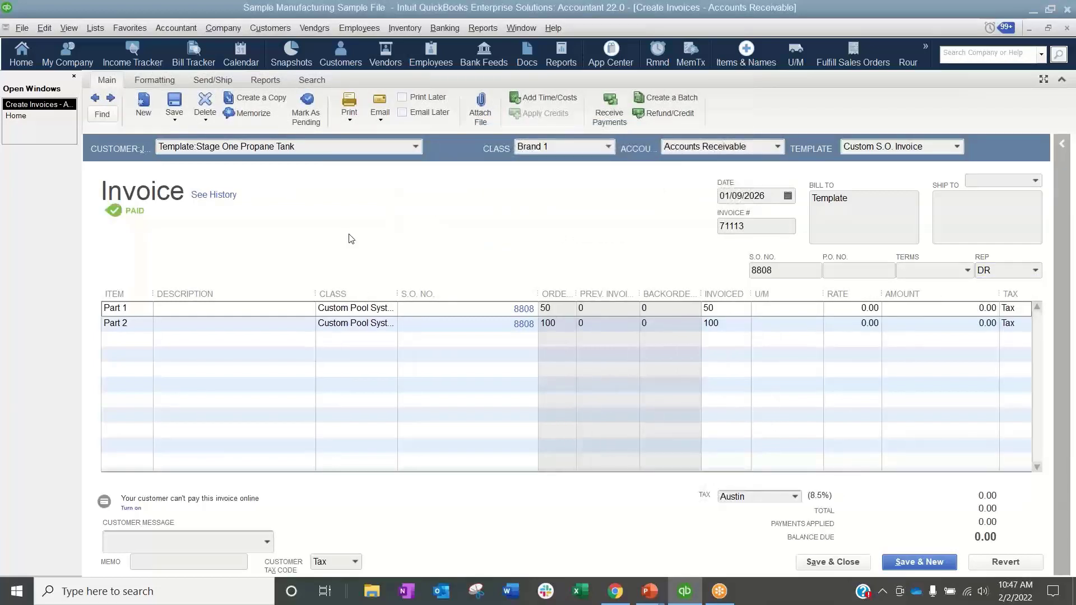
Add a Rep column to the invoice's transaction journal, widen it, and close the report without memorizing it
{"action": "left_click", "coordinate": [268, 82]}
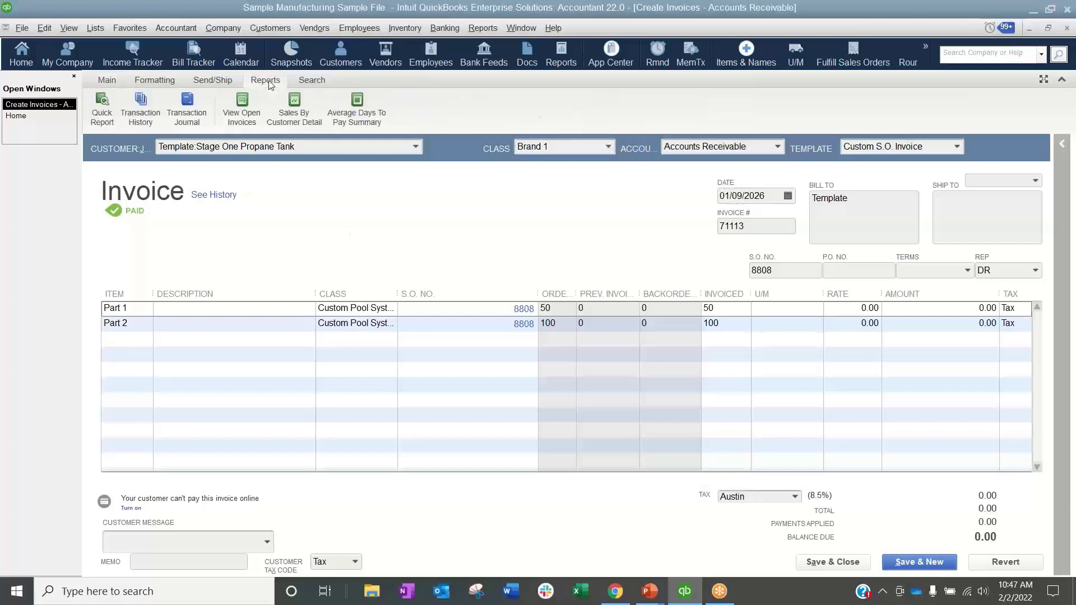
{"action": "left_click", "coordinate": [196, 106]}
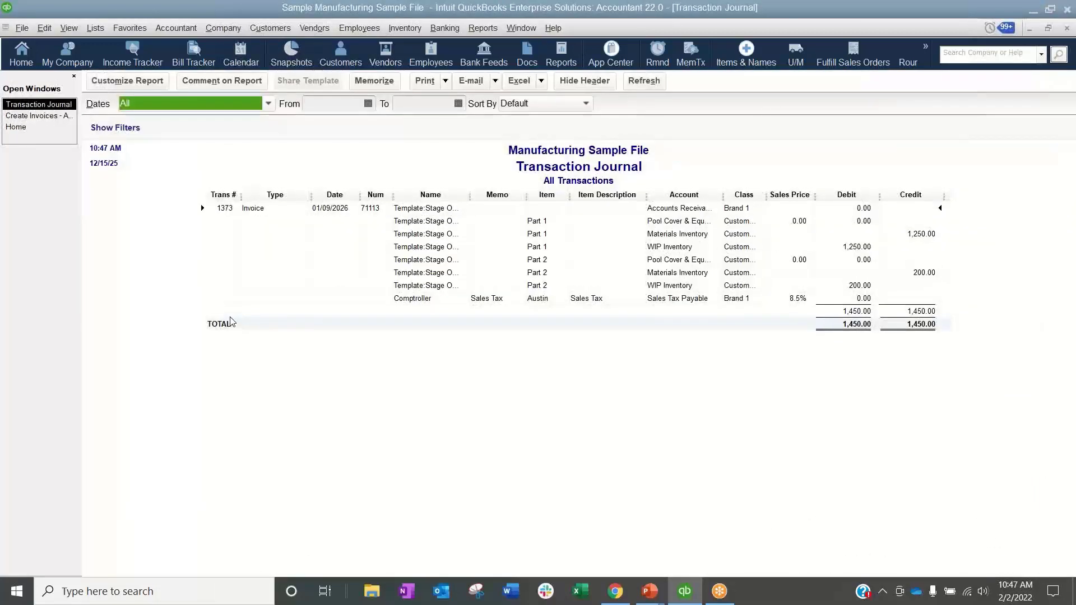
{"action": "left_click", "coordinate": [127, 80]}
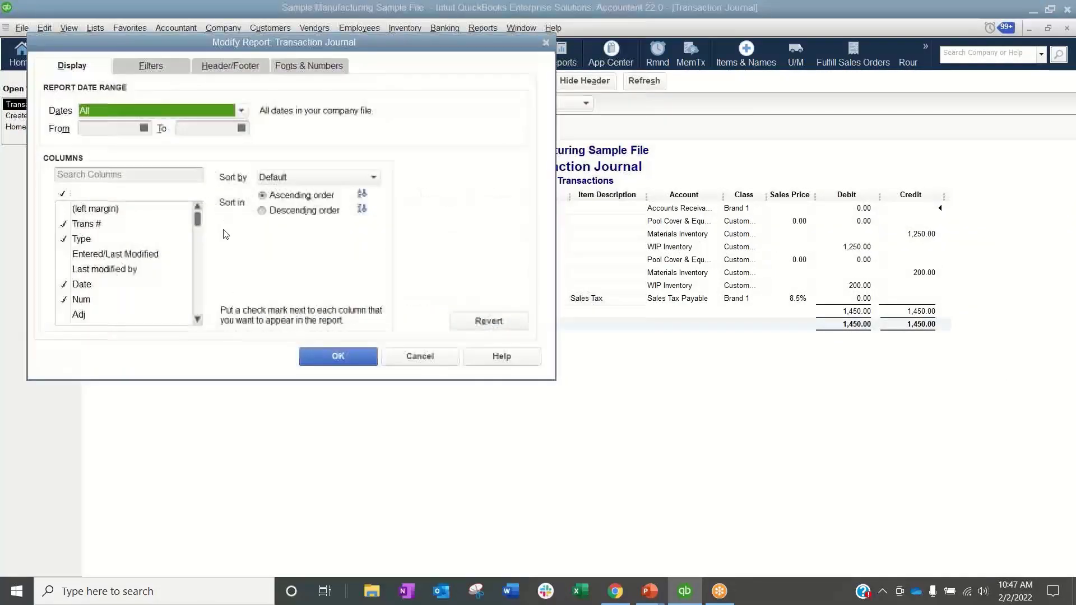
{"action": "left_click", "coordinate": [149, 176]}
{"action": "type", "text": "re"}
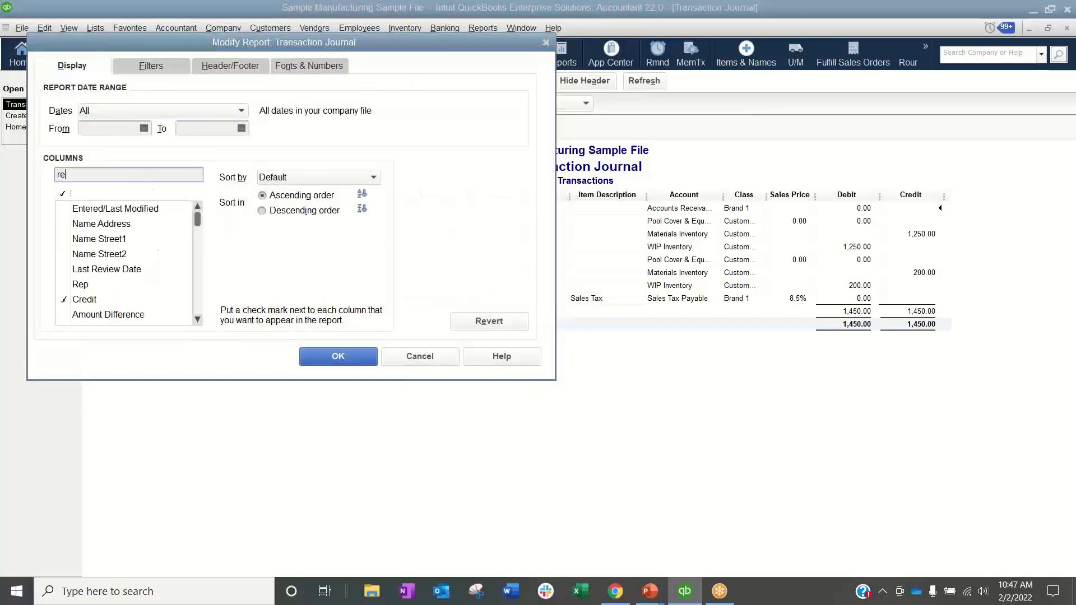
{"action": "left_click", "coordinate": [83, 284]}
{"action": "left_click", "coordinate": [328, 362]}
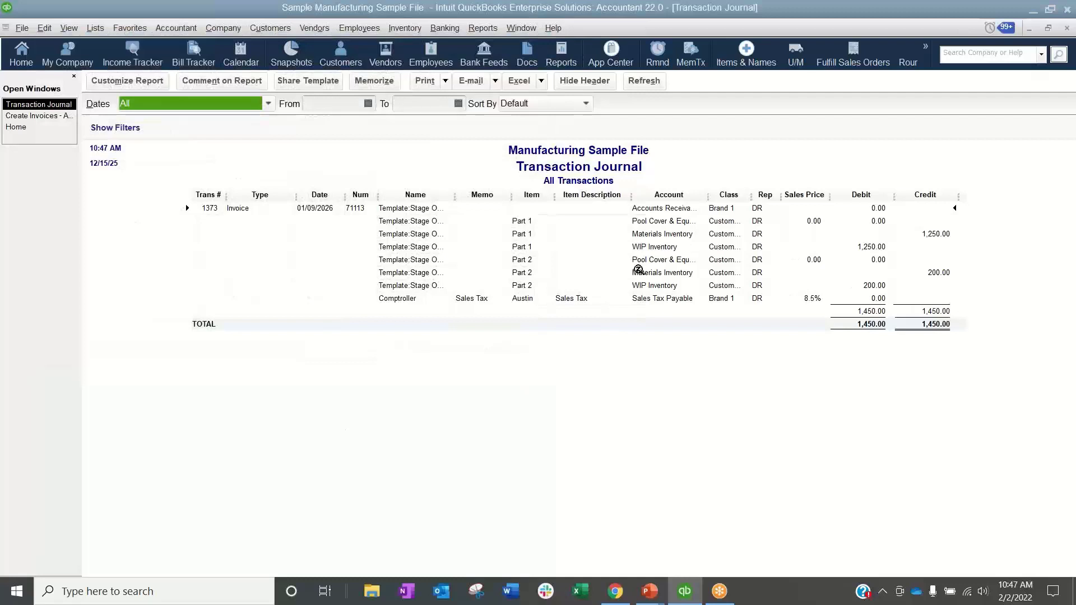
{"action": "left_click_drag", "start_coordinate": [780, 195], "coordinate": [787, 254]}
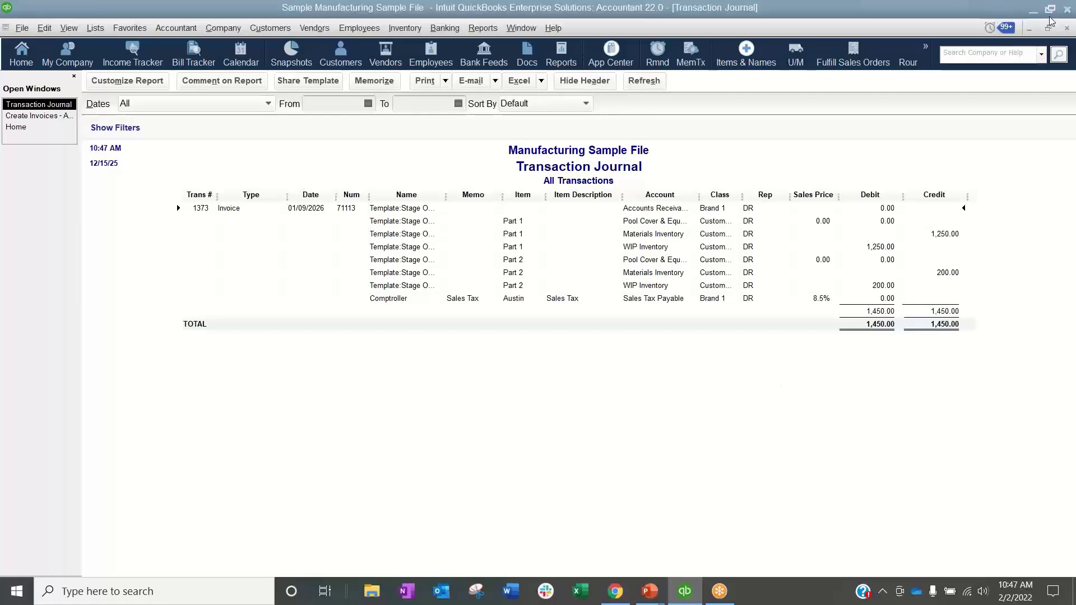
{"action": "left_click", "coordinate": [1067, 28]}
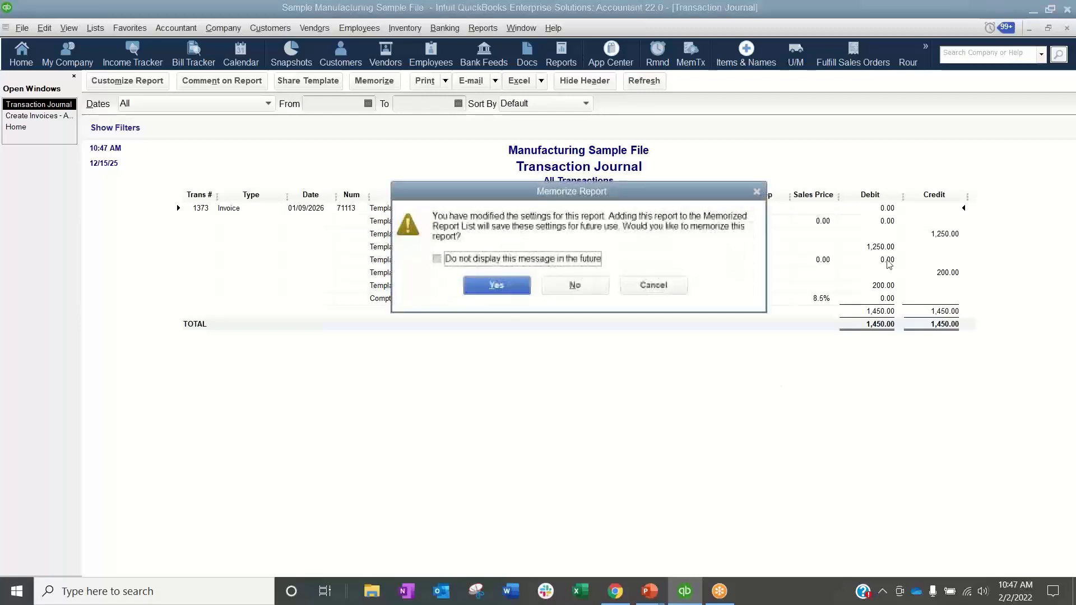
{"action": "left_click", "coordinate": [603, 291]}
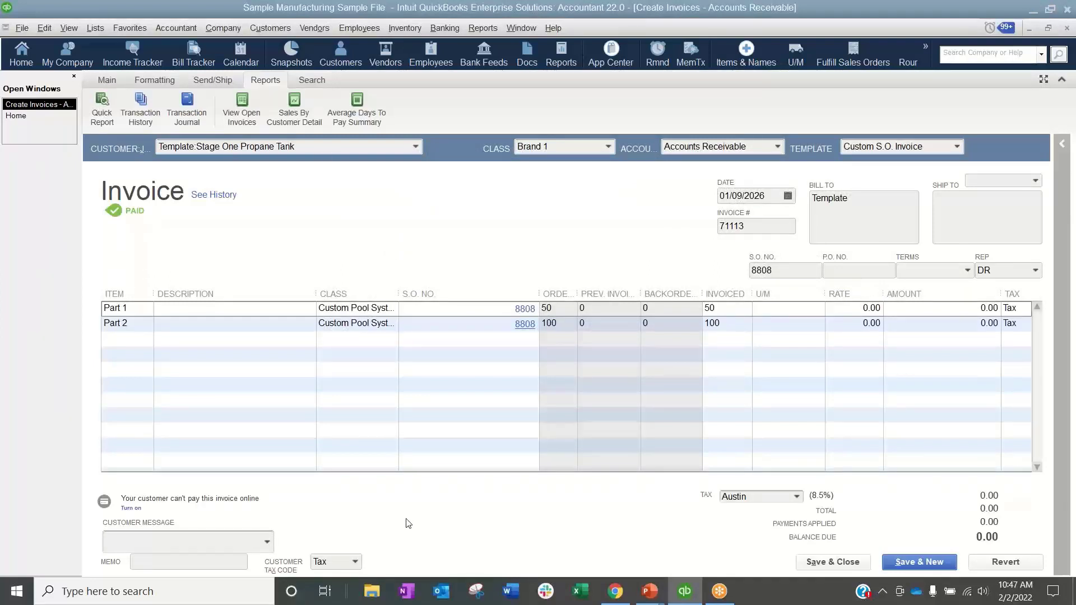
Open the Stage One Propane Tank job for editing, check the rep in its additional info, and close the record
{"action": "left_click", "coordinate": [270, 27]}
{"action": "left_click", "coordinate": [269, 44]}
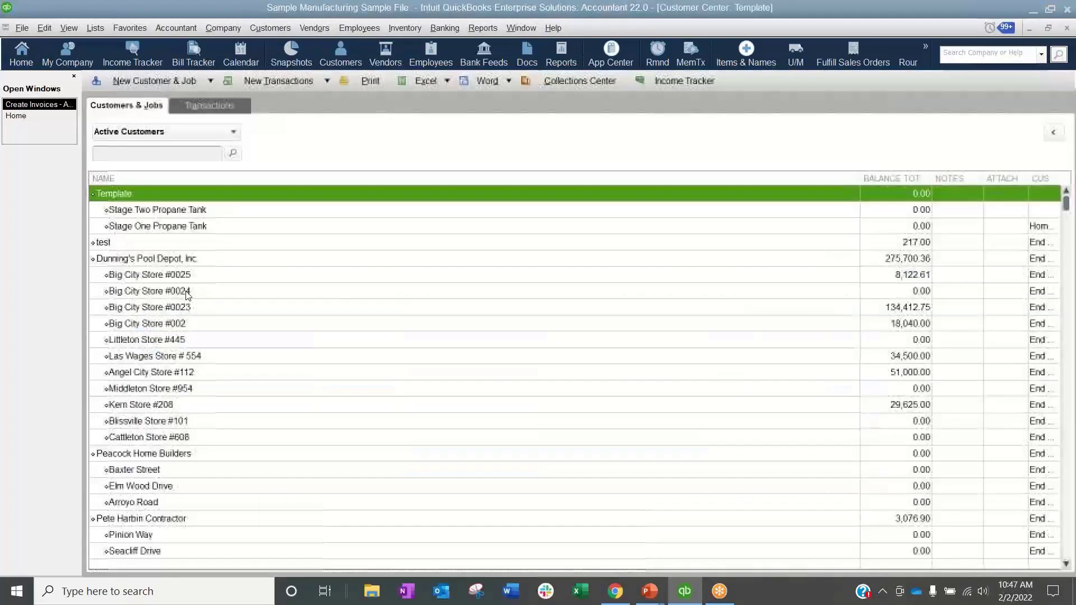
{"action": "left_click", "coordinate": [1053, 132]}
{"action": "double_click", "coordinate": [134, 226]}
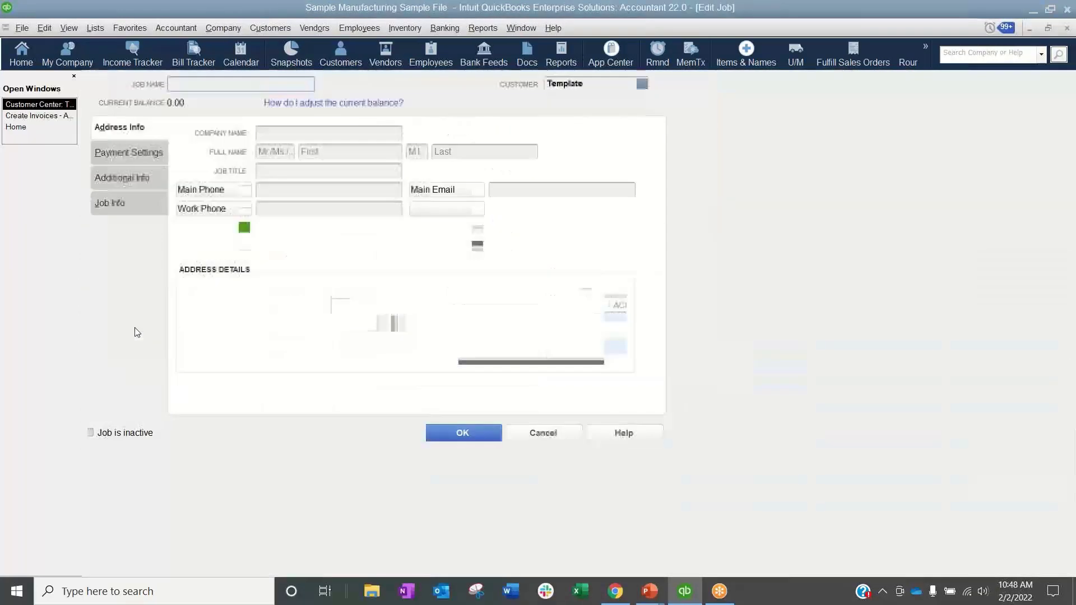
{"action": "left_click", "coordinate": [104, 178]}
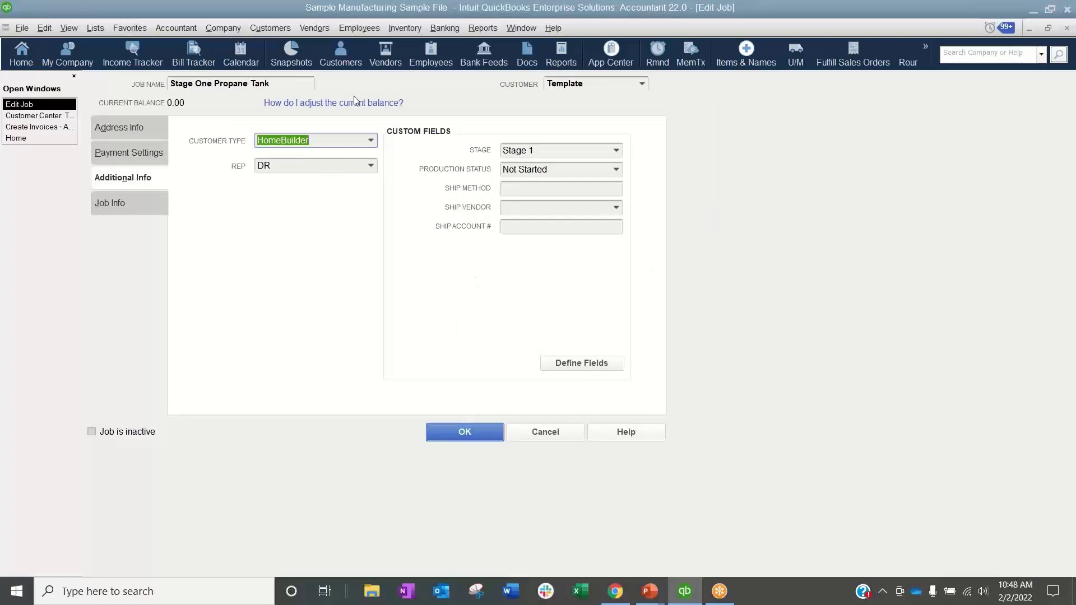
{"action": "left_click", "coordinate": [465, 431]}
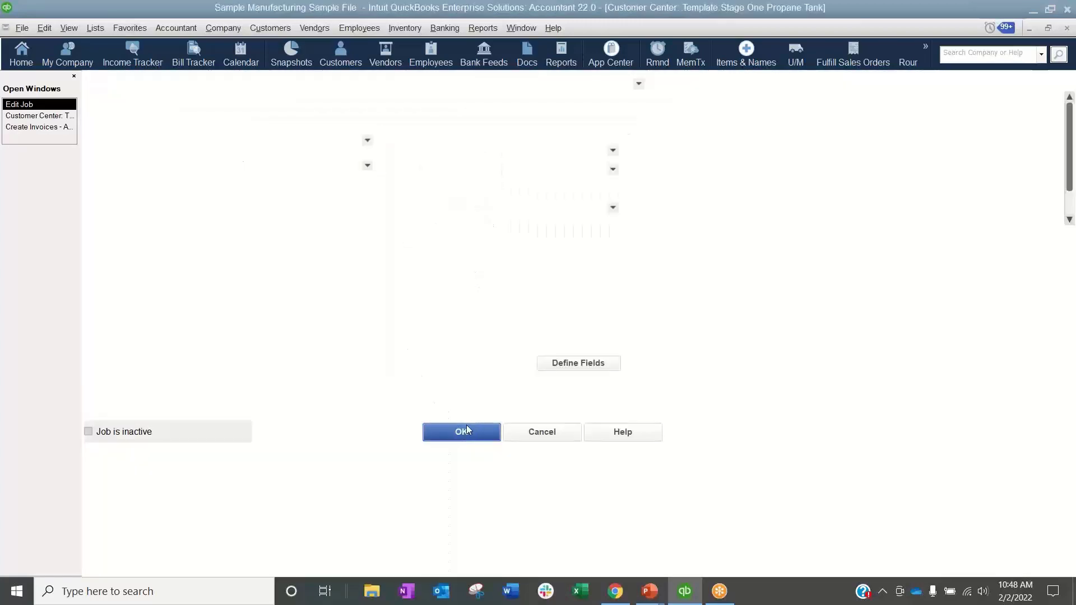
Return to the invoice and resize its line columns, narrowing Description and widening Class
{"action": "left_click", "coordinate": [74, 115]}
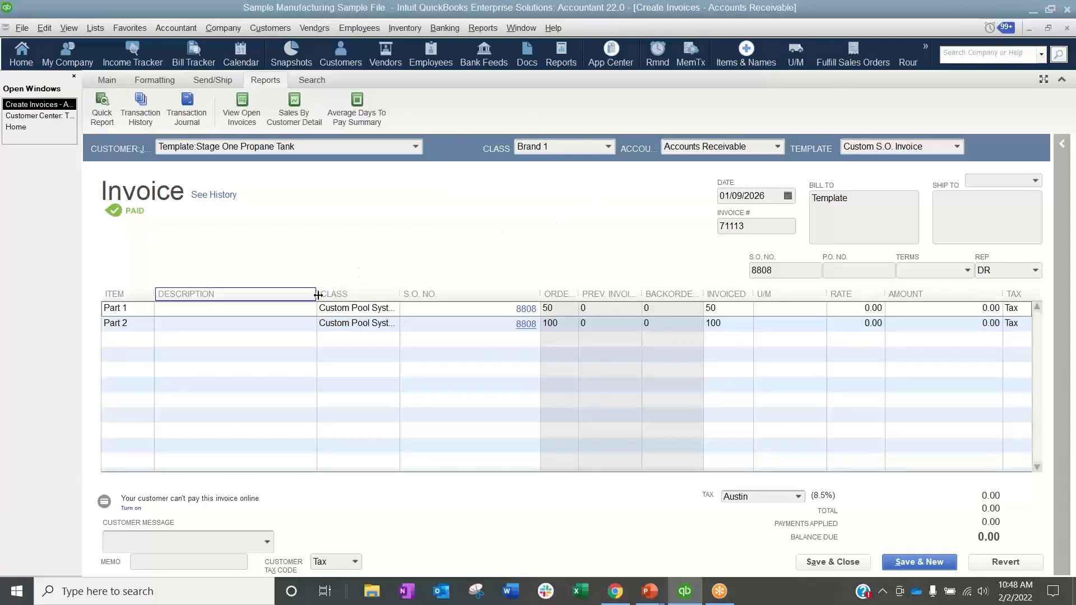
{"action": "left_click_drag", "start_coordinate": [317, 293], "coordinate": [227, 298]}
{"action": "left_click_drag", "start_coordinate": [316, 294], "coordinate": [354, 294]}
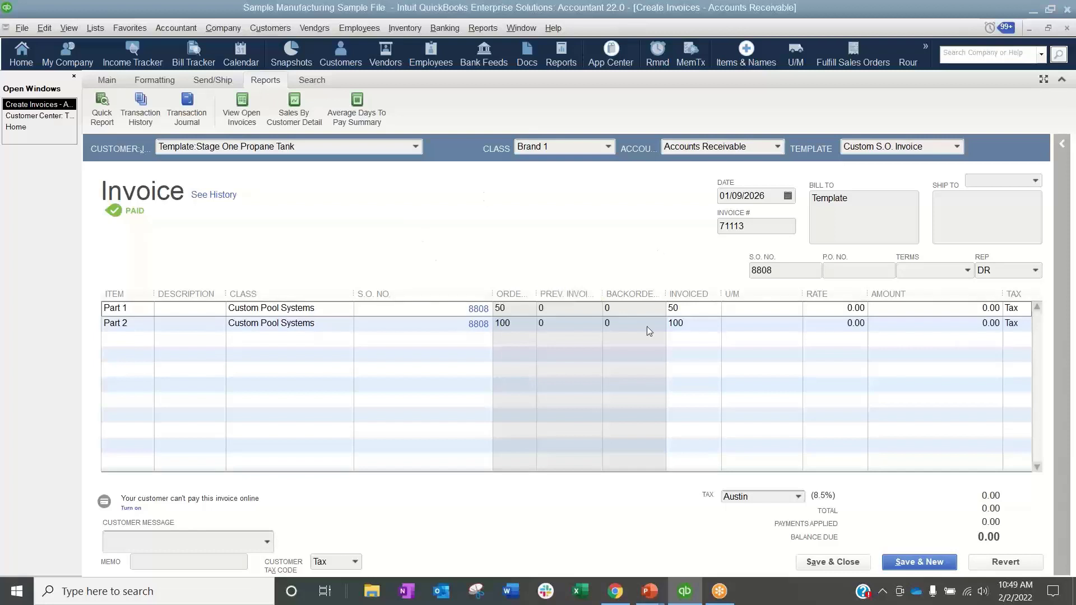
Create a custom summary report covering all dates
{"action": "left_click", "coordinate": [479, 28]}
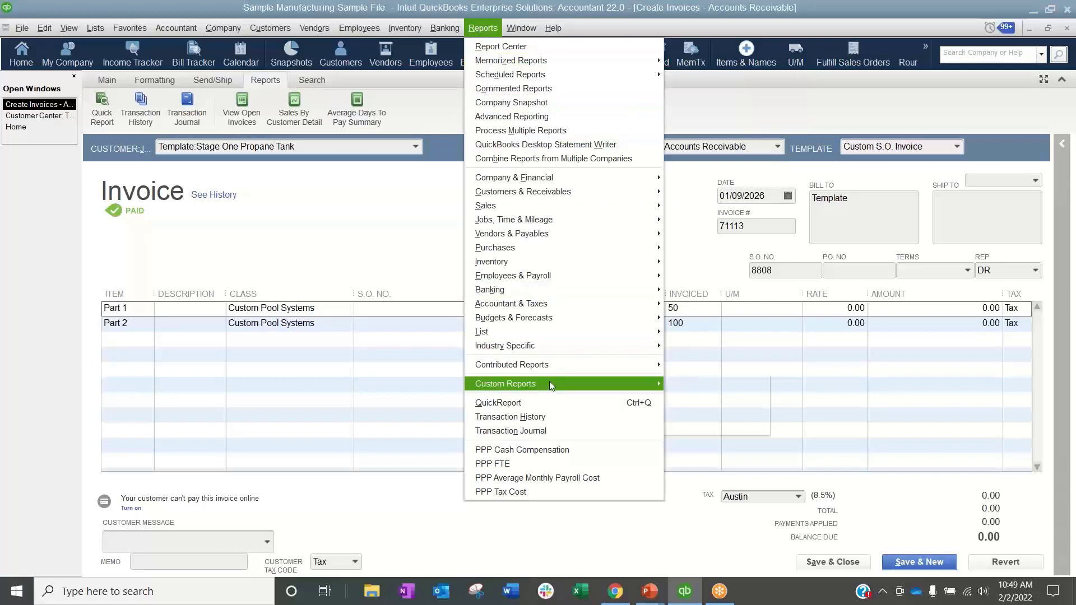
{"action": "mouse_move", "coordinate": [549, 382]}
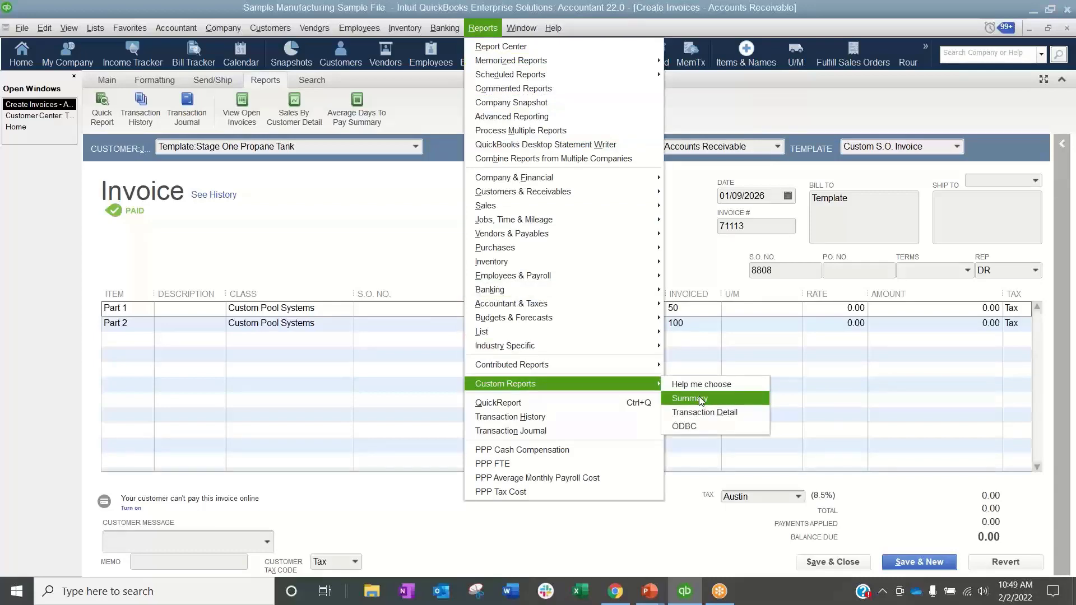
{"action": "left_click", "coordinate": [698, 397]}
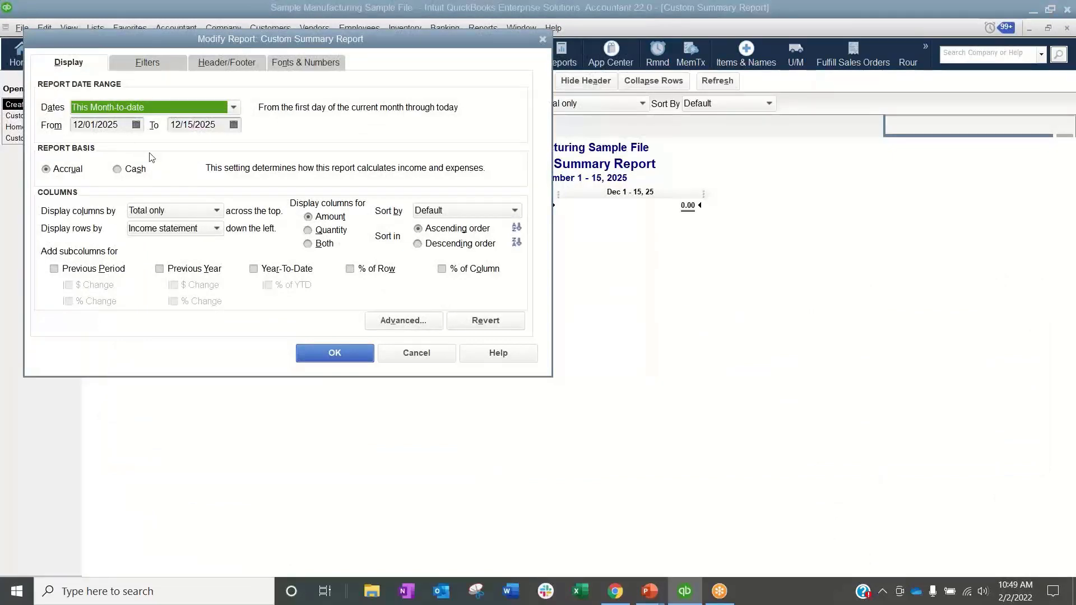
{"action": "key", "text": "a"}
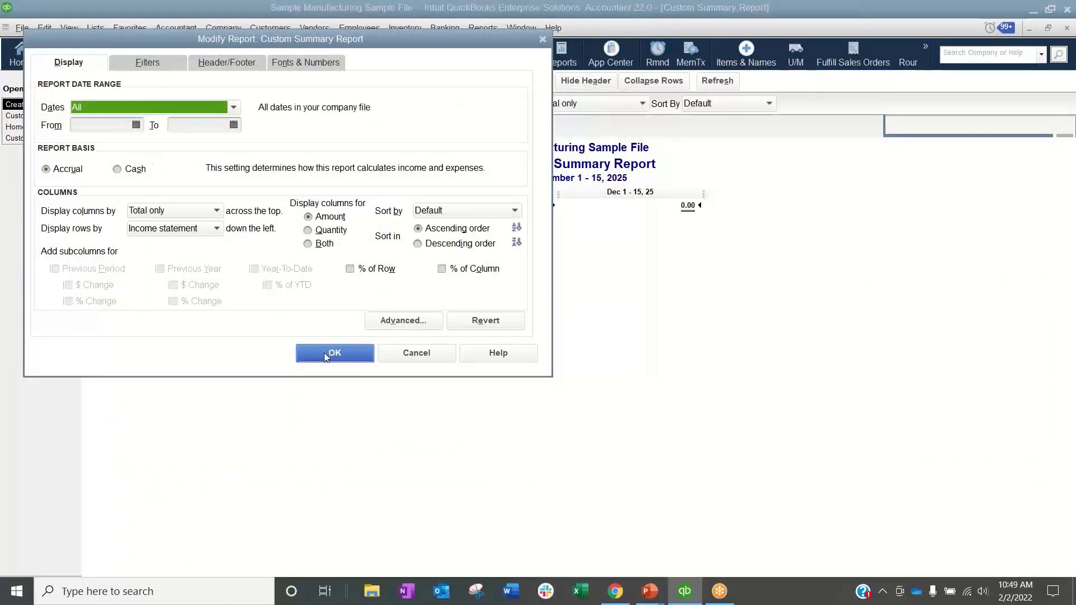
{"action": "left_click", "coordinate": [327, 356]}
Try to display the custom summary report's columns by account list
{"action": "left_click", "coordinate": [585, 107]}
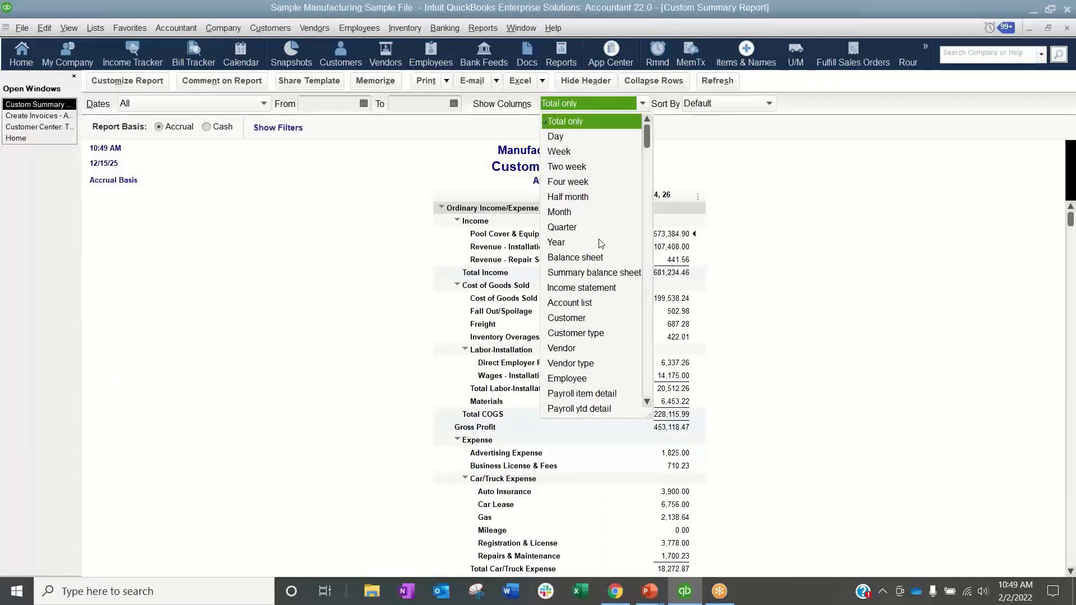
{"action": "left_click", "coordinate": [604, 306]}
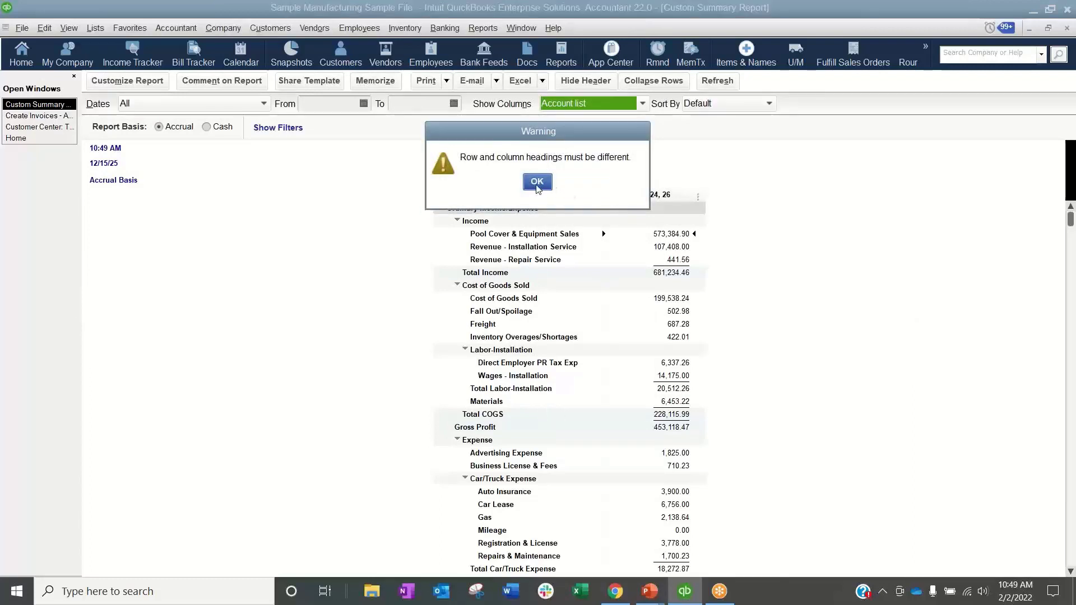
{"action": "left_click", "coordinate": [537, 183]}
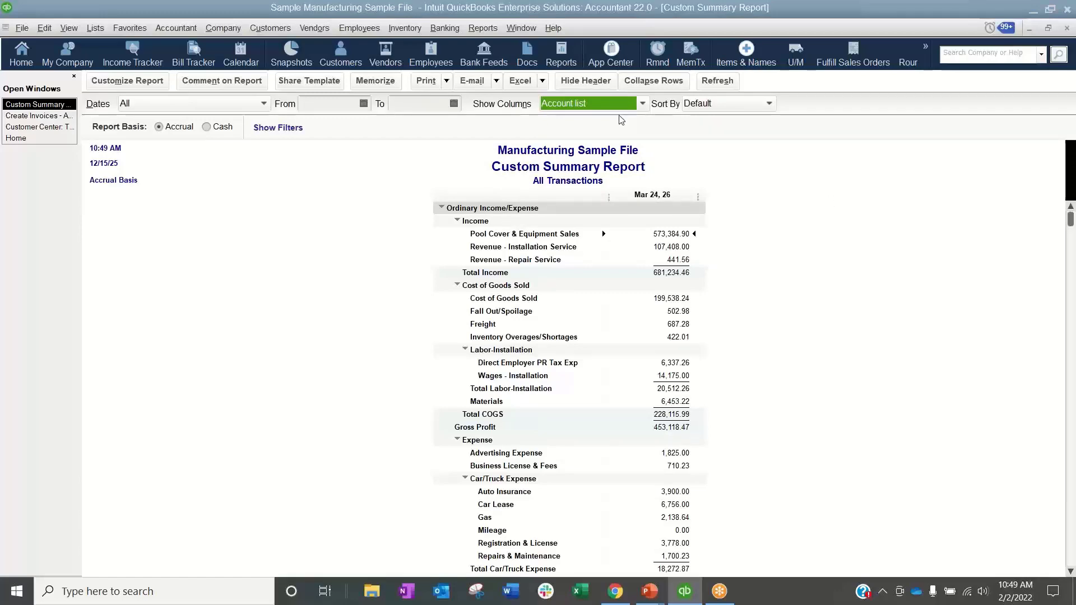
Display the custom summary report's columns by customer and look down to its Net Income row
{"action": "left_click", "coordinate": [645, 104]}
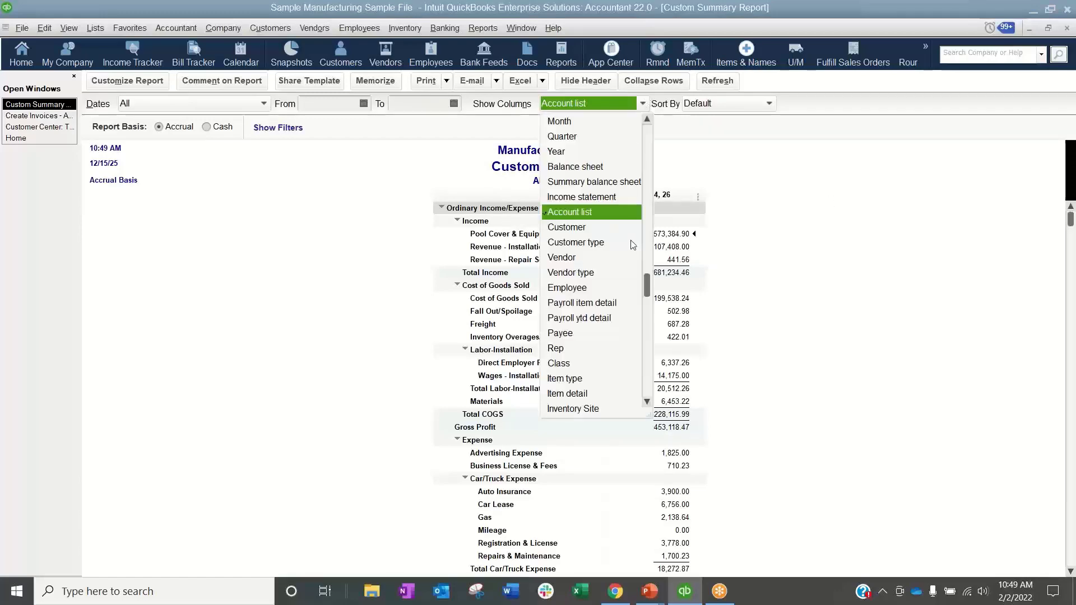
{"action": "left_click", "coordinate": [561, 228]}
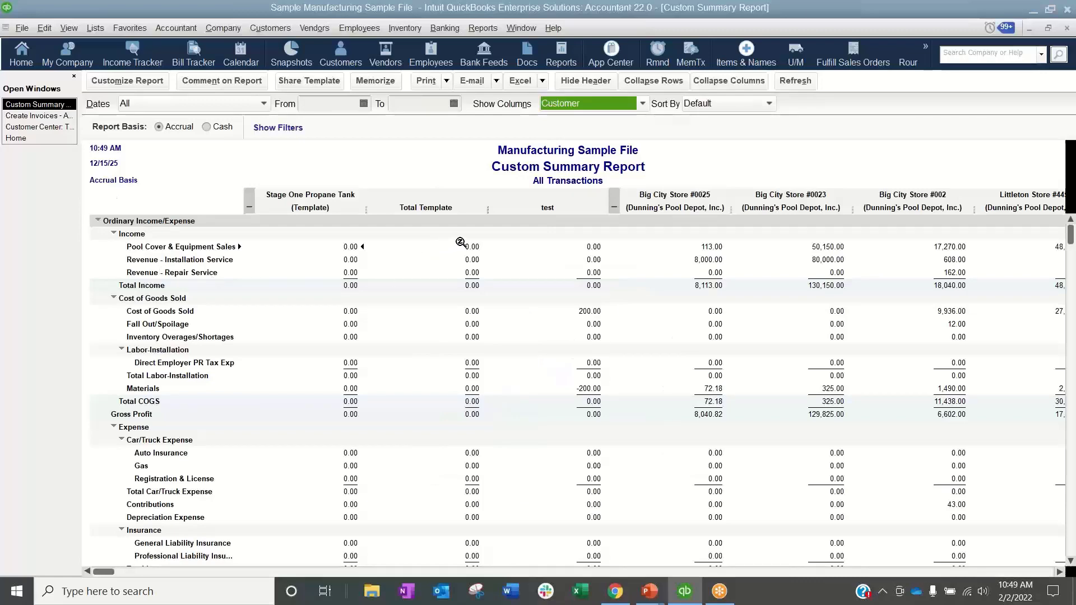
{"action": "scroll", "coordinate": [461, 242], "scroll_direction": "down", "scroll_amount": 5}
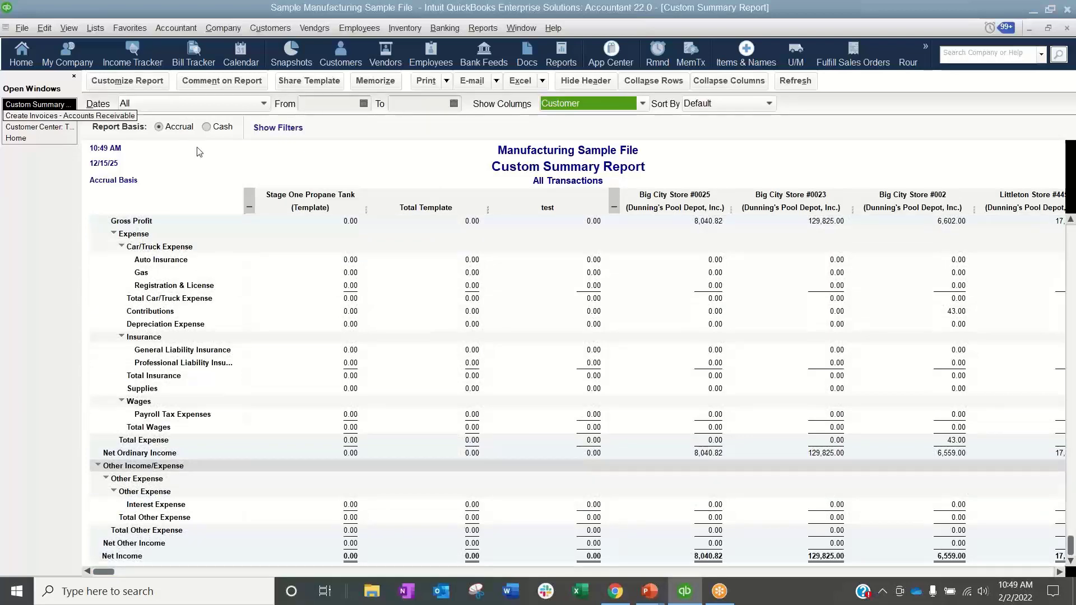
Switch the custom summary report's columns to Total only and examine the company-wide Net Income
{"action": "left_click", "coordinate": [644, 104]}
{"action": "scroll", "coordinate": [540, 166], "scroll_direction": "up", "scroll_amount": 3}
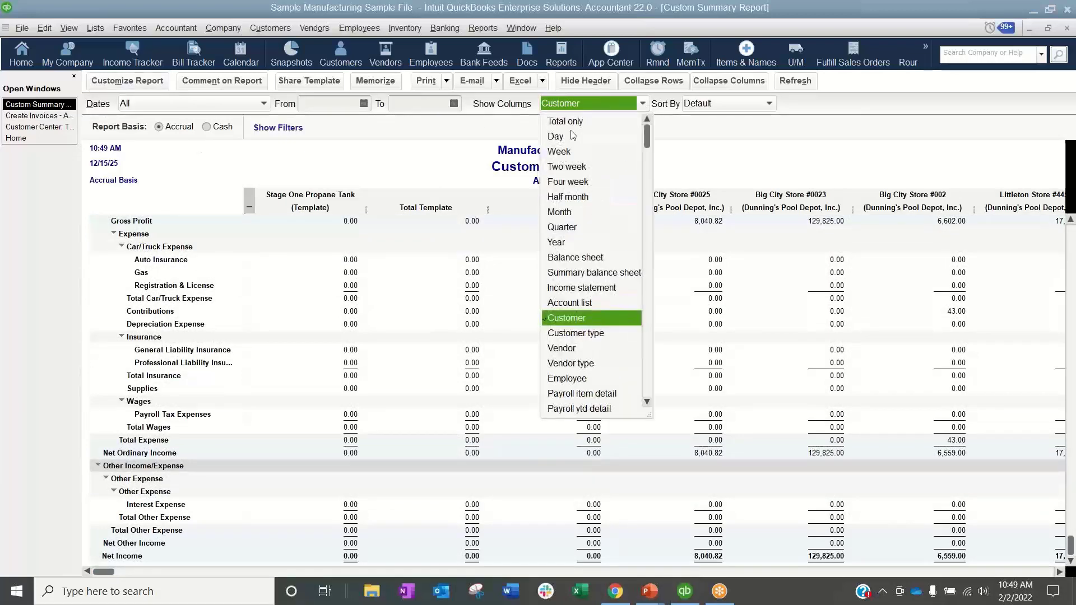
{"action": "left_click", "coordinate": [572, 119]}
{"action": "scroll", "coordinate": [693, 466], "scroll_direction": "down", "scroll_amount": 10}
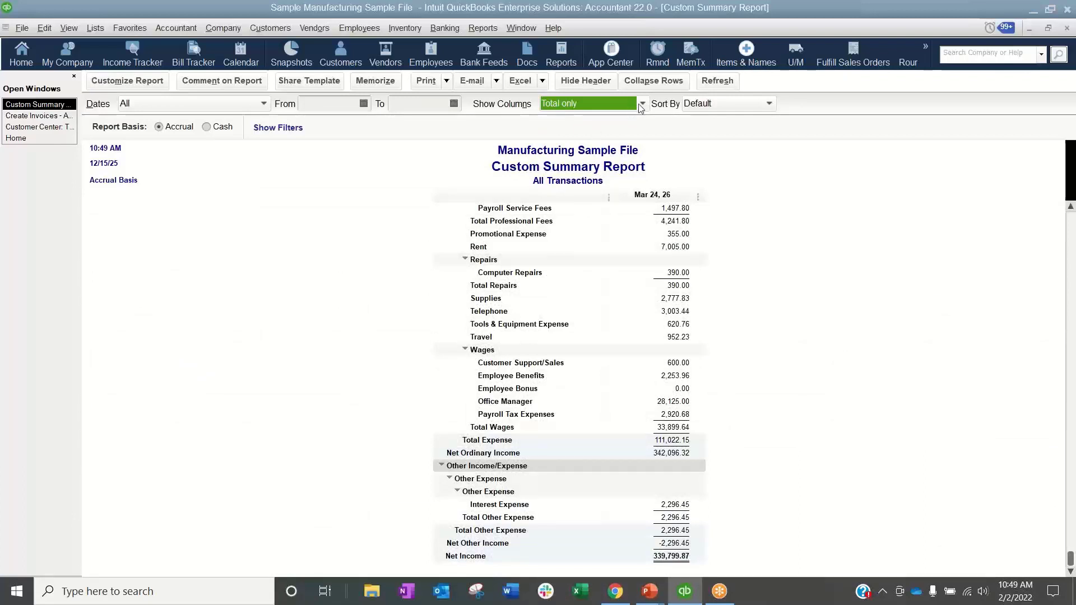
Break the report's columns out by customer again and examine the No name and TOTAL columns
{"action": "left_click", "coordinate": [642, 104]}
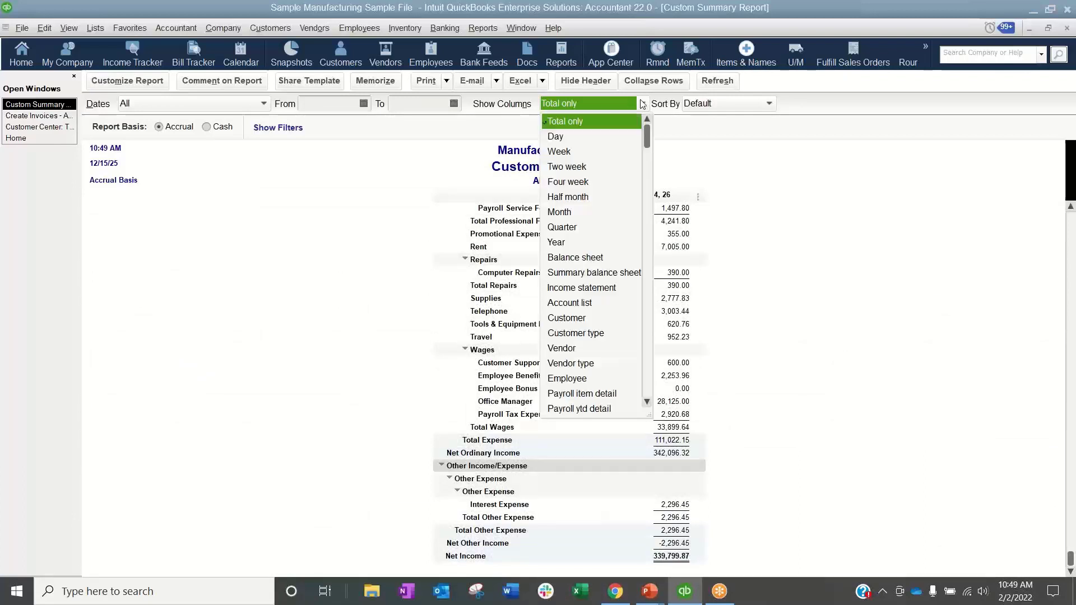
{"action": "left_click", "coordinate": [570, 318]}
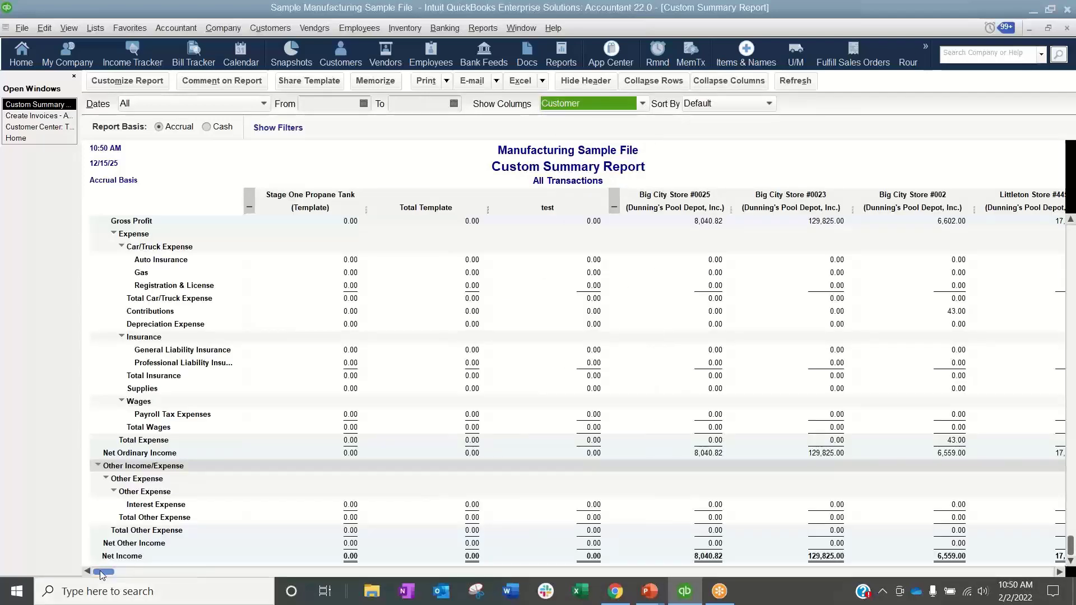
{"action": "left_click_drag", "start_coordinate": [102, 574], "coordinate": [1048, 566]}
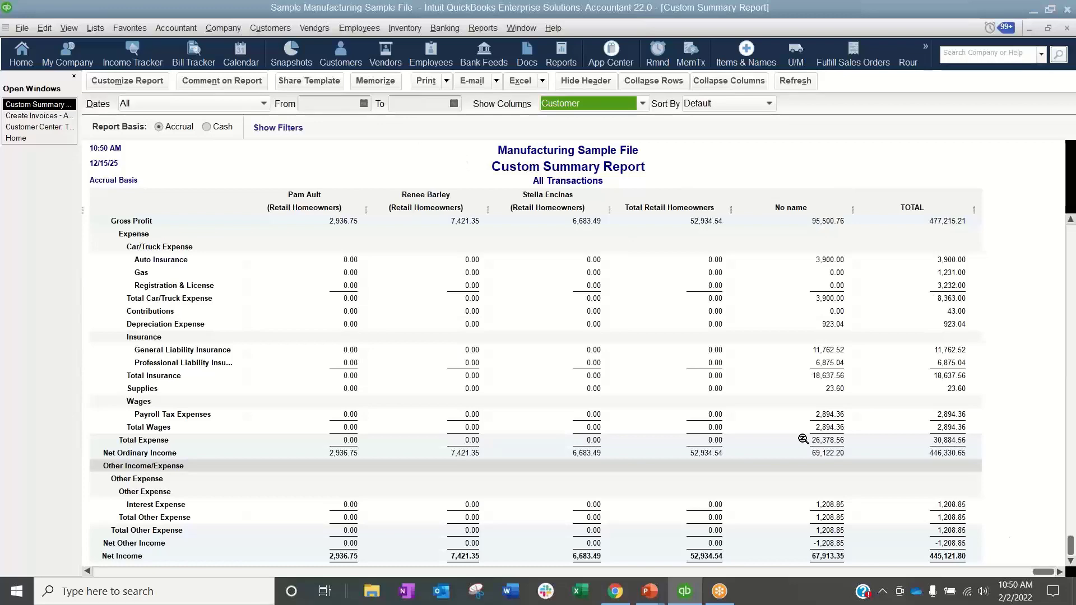
{"action": "scroll", "coordinate": [776, 432], "scroll_direction": "up", "scroll_amount": 3}
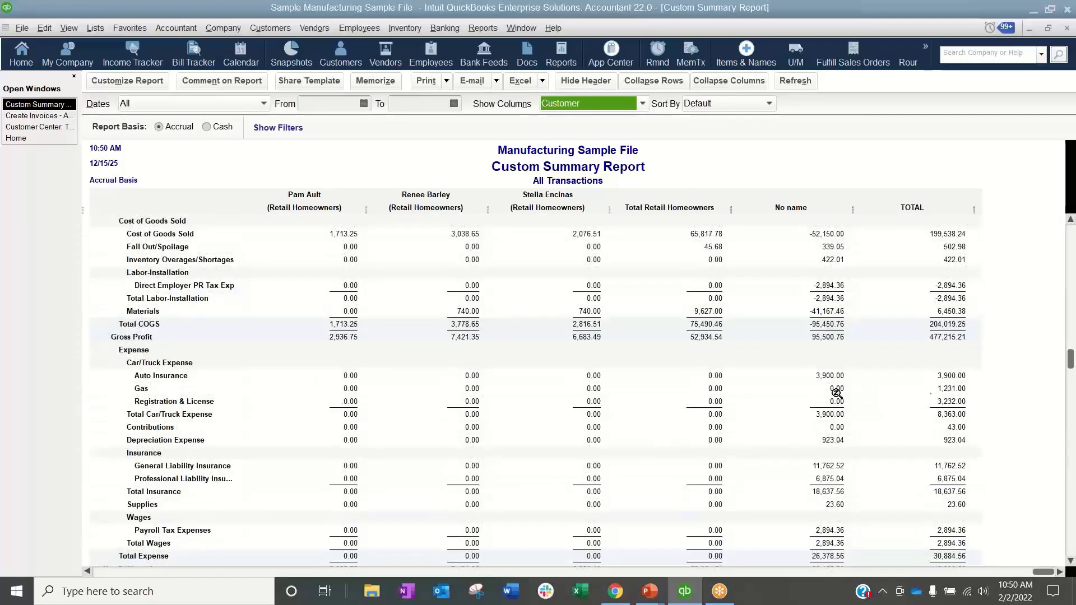
Drill into the No name column's Auto Insurance amount, examine the 06/30/2025 journal entry behind it, and return to the summary report
{"action": "scroll", "coordinate": [932, 495], "scroll_direction": "down", "scroll_amount": 2}
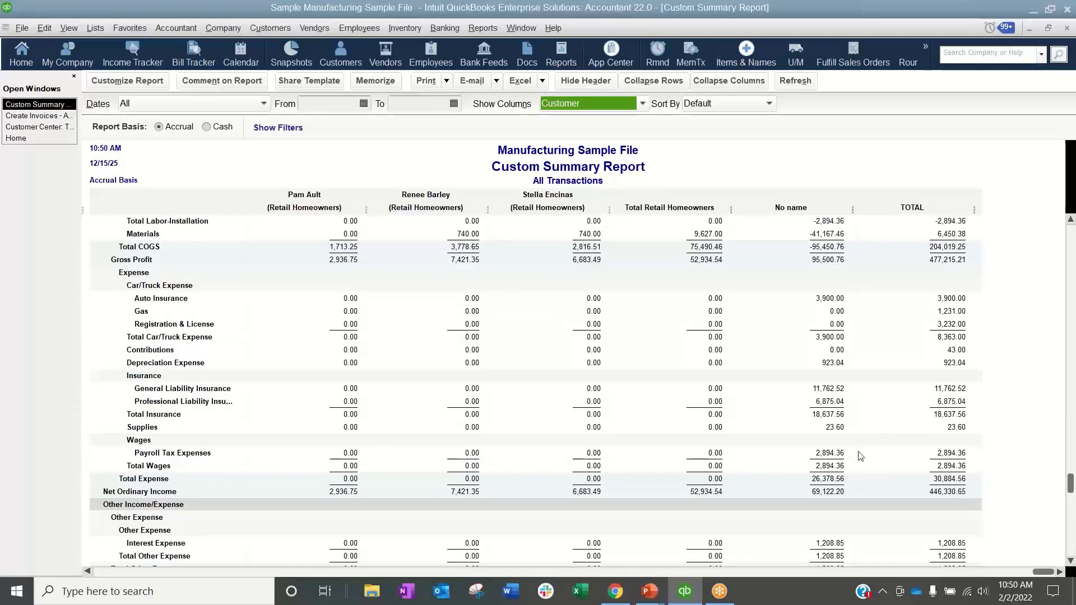
{"action": "double_click", "coordinate": [823, 299]}
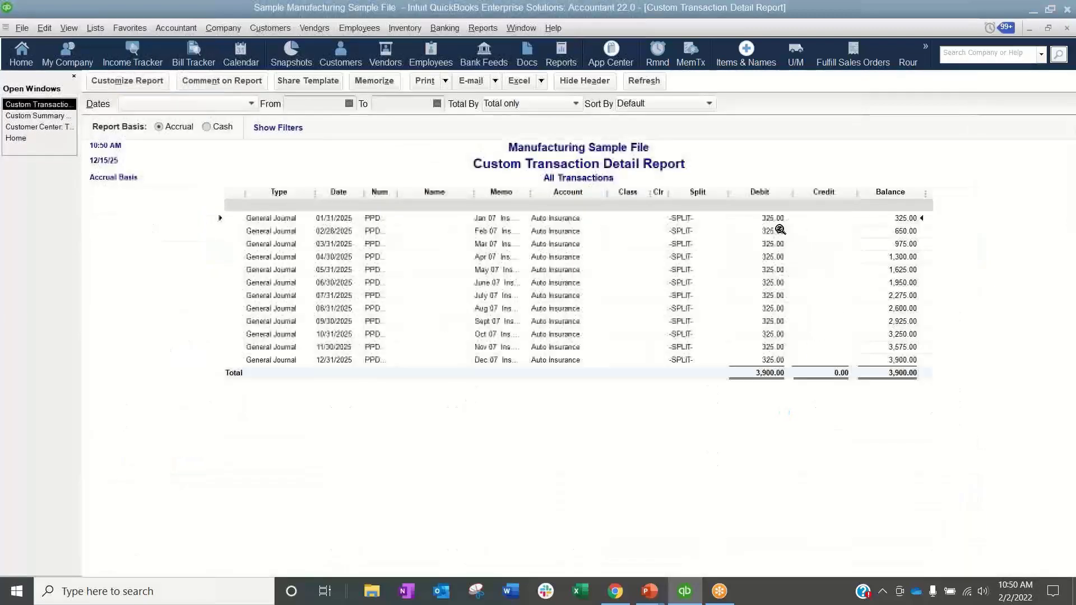
{"action": "left_click", "coordinate": [268, 286]}
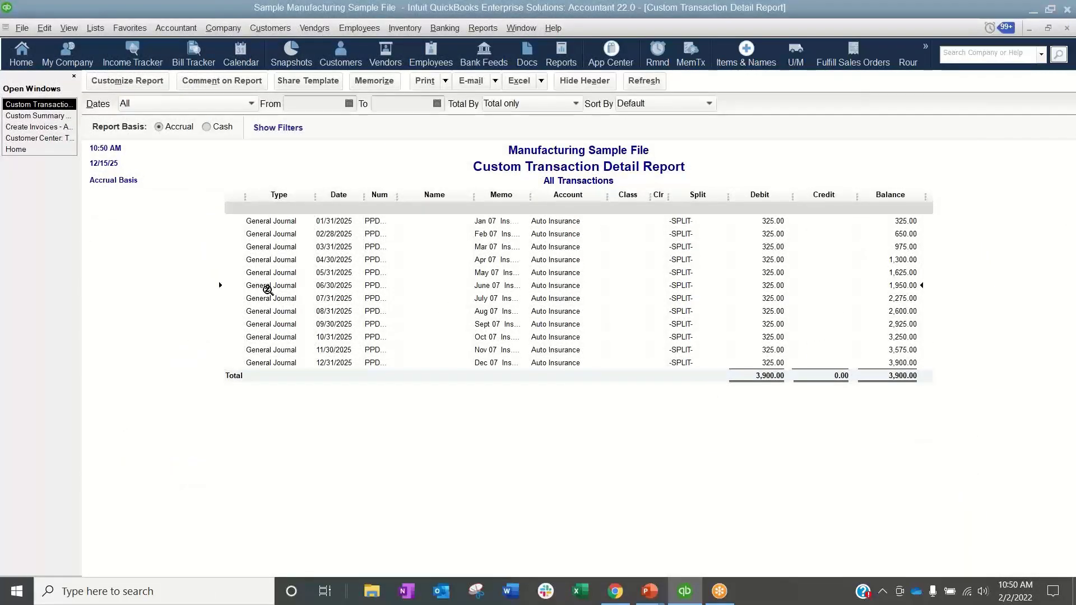
{"action": "double_click", "coordinate": [268, 287]}
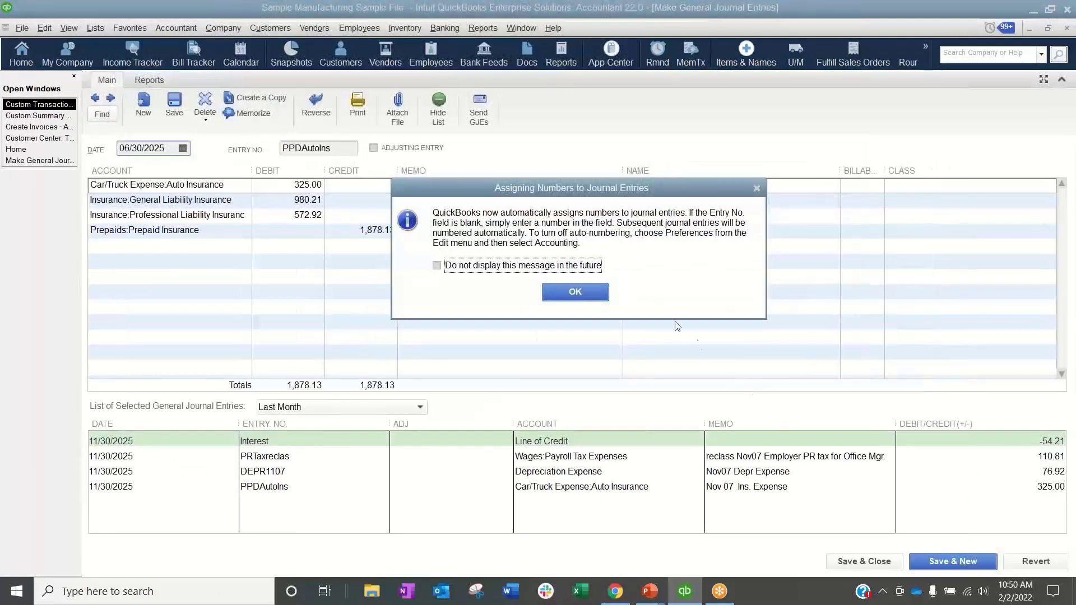
{"action": "left_click", "coordinate": [596, 296]}
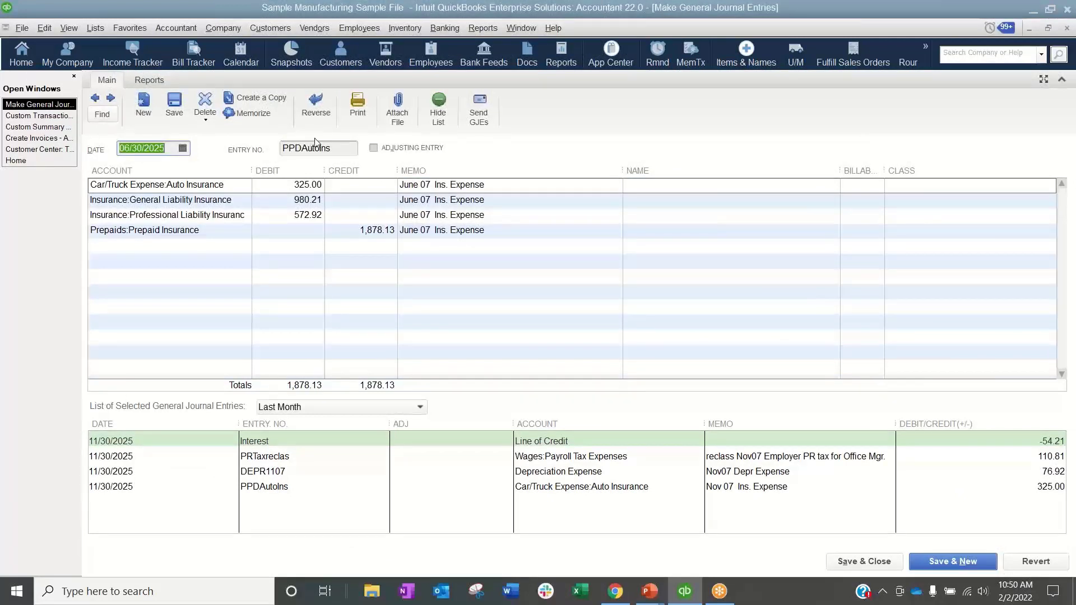
{"action": "left_click", "coordinate": [1066, 28]}
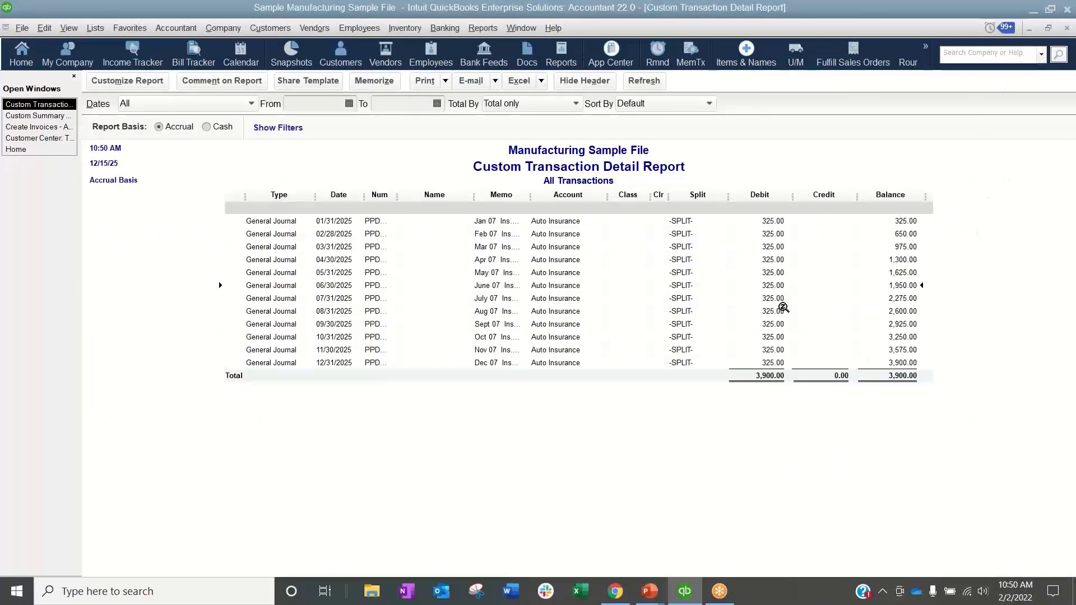
{"action": "left_click", "coordinate": [1067, 28]}
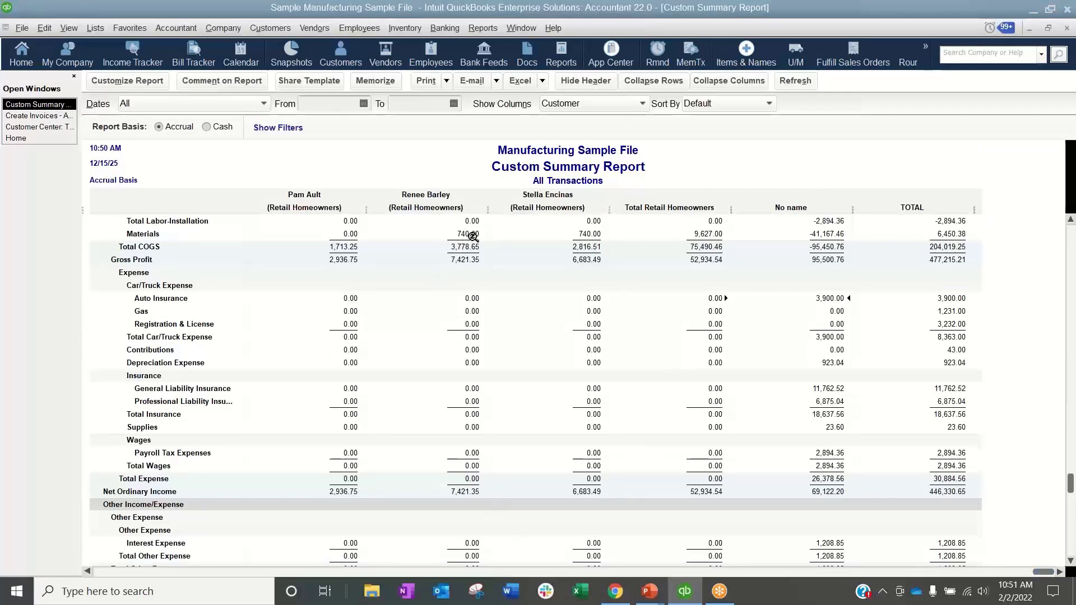
Narrow a customer column in the custom summary report and apply that same width to all columns
{"action": "left_click", "coordinate": [505, 571]}
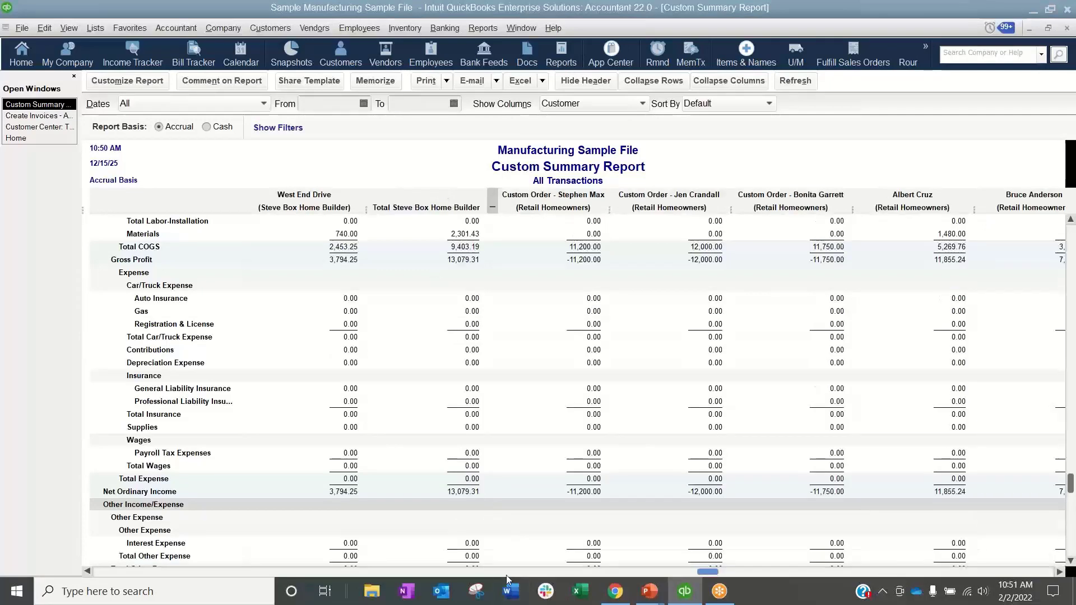
{"action": "left_click", "coordinate": [506, 574]}
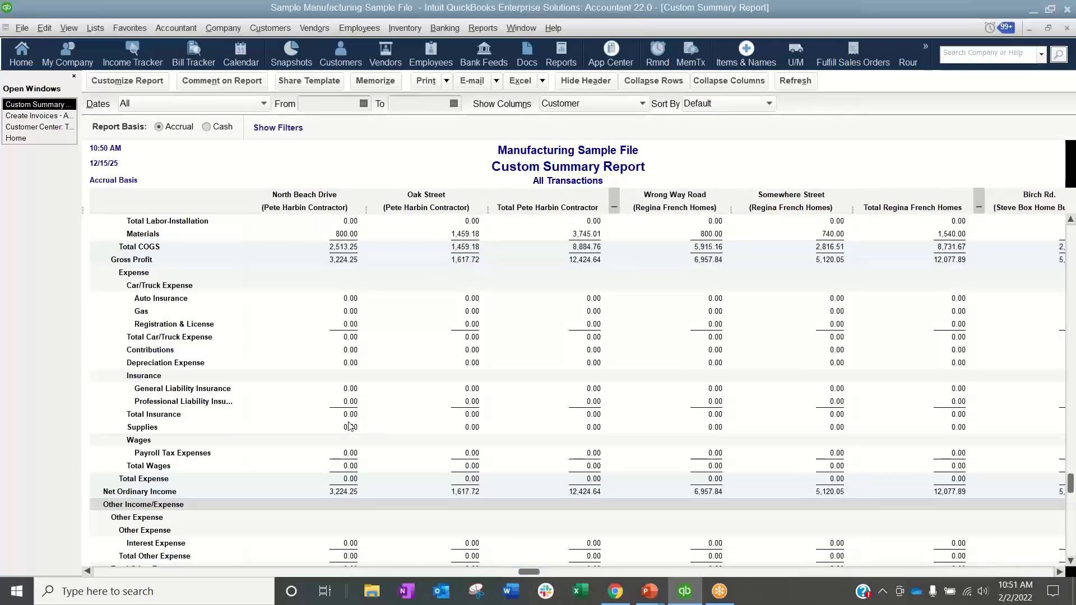
{"action": "left_click_drag", "start_coordinate": [209, 197], "coordinate": [209, 196]}
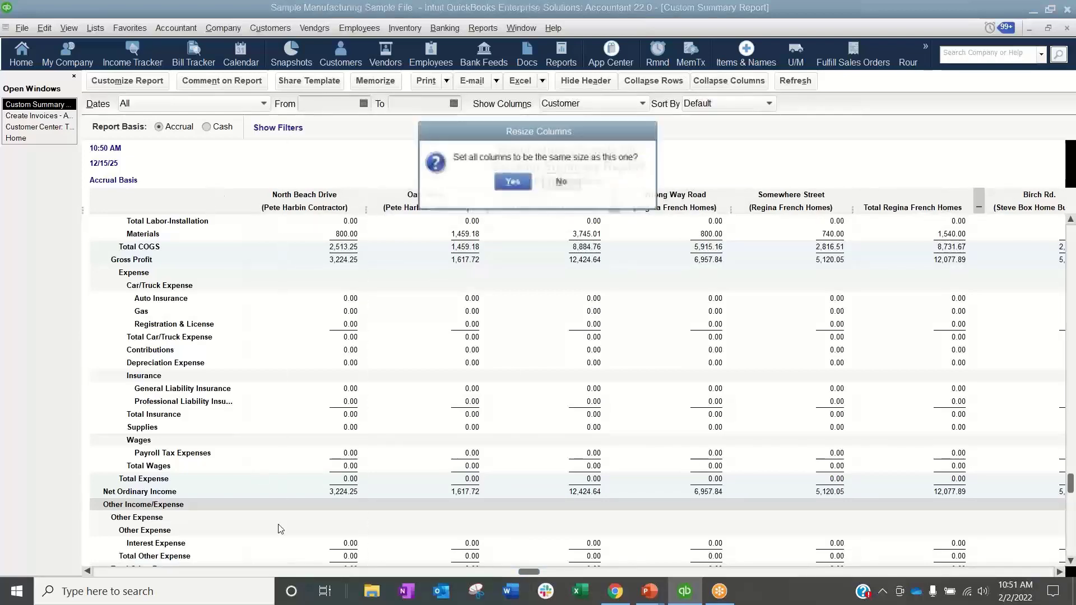
{"action": "left_click", "coordinate": [495, 178]}
{"action": "left_click", "coordinate": [325, 574]}
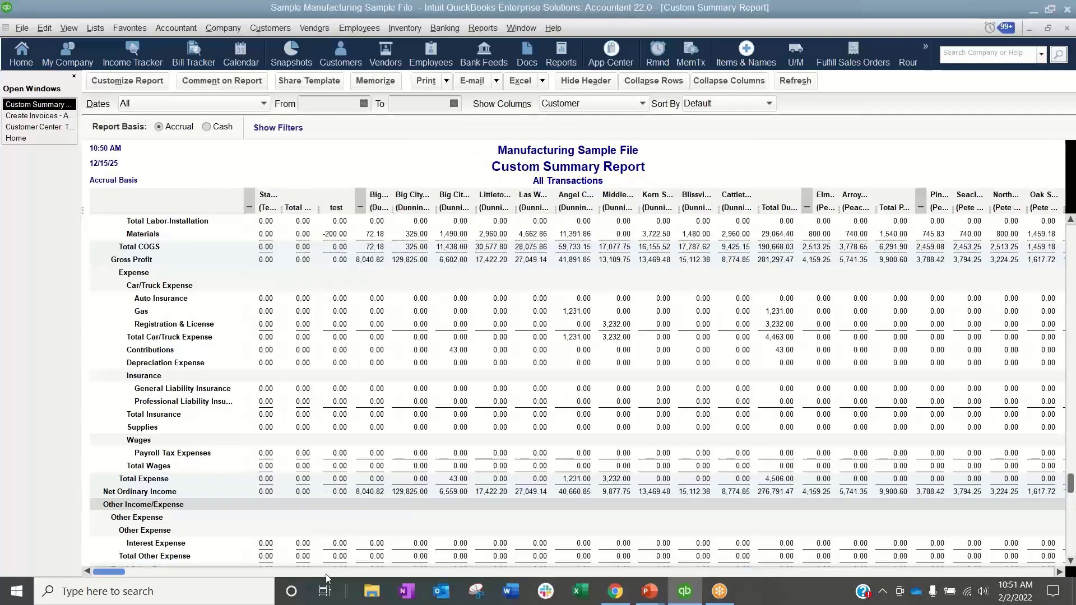
Open the bill behind the Angel City job's Gas amount and widen its Customer:Job and Account columns
{"action": "double_click", "coordinate": [581, 311]}
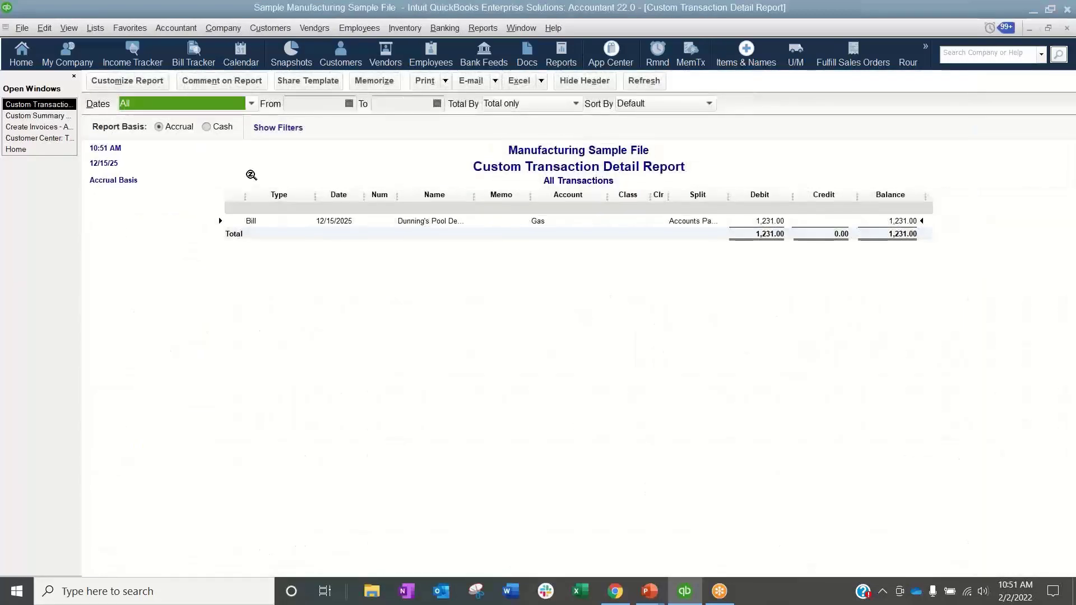
{"action": "double_click", "coordinate": [246, 221]}
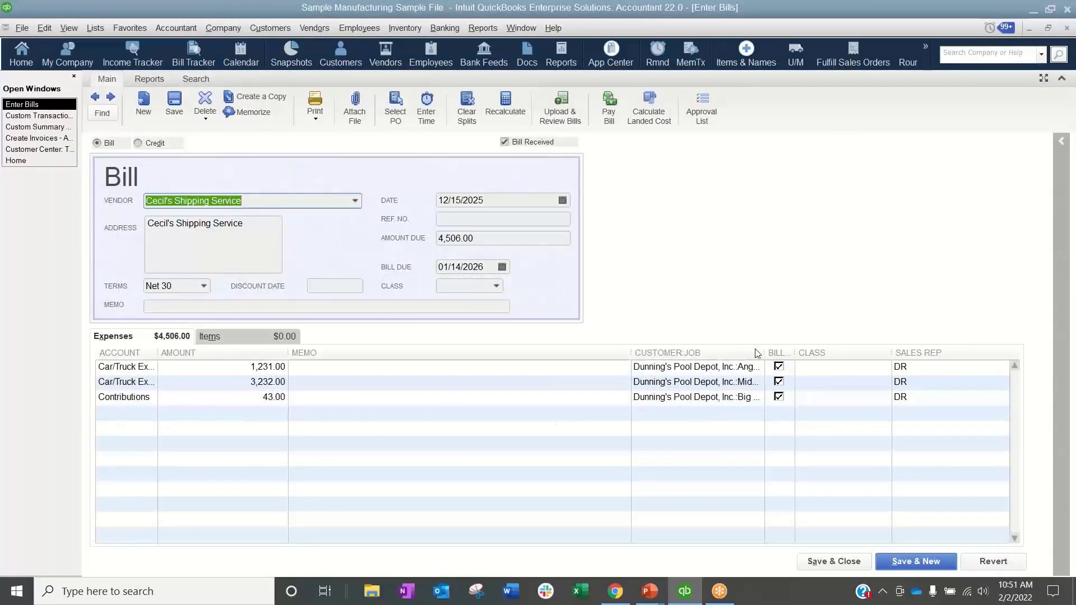
{"action": "left_click_drag", "start_coordinate": [765, 353], "coordinate": [837, 352]}
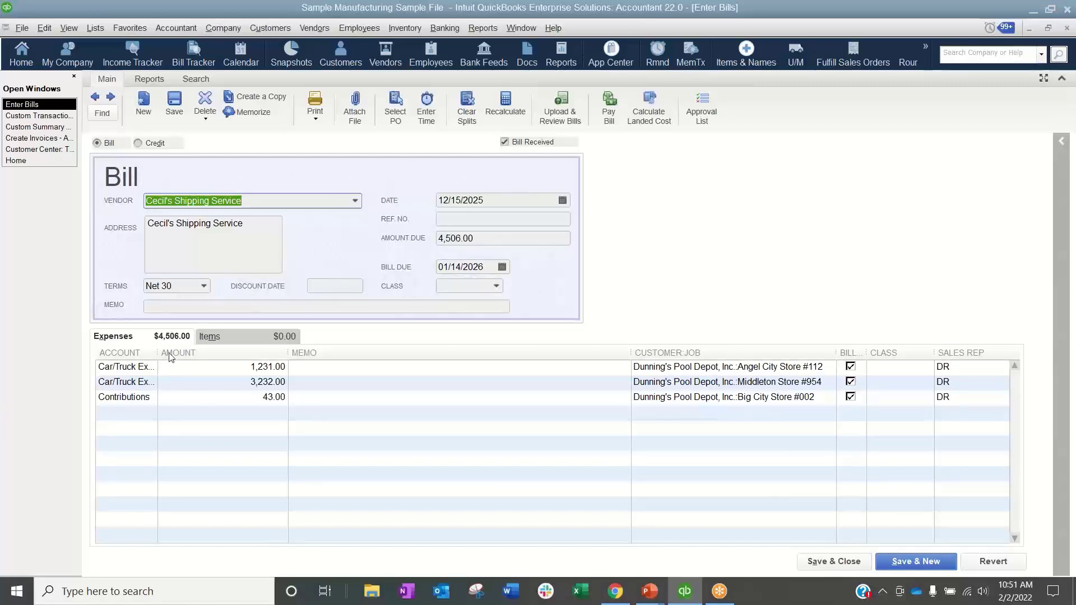
{"action": "left_click_drag", "start_coordinate": [158, 353], "coordinate": [195, 353]}
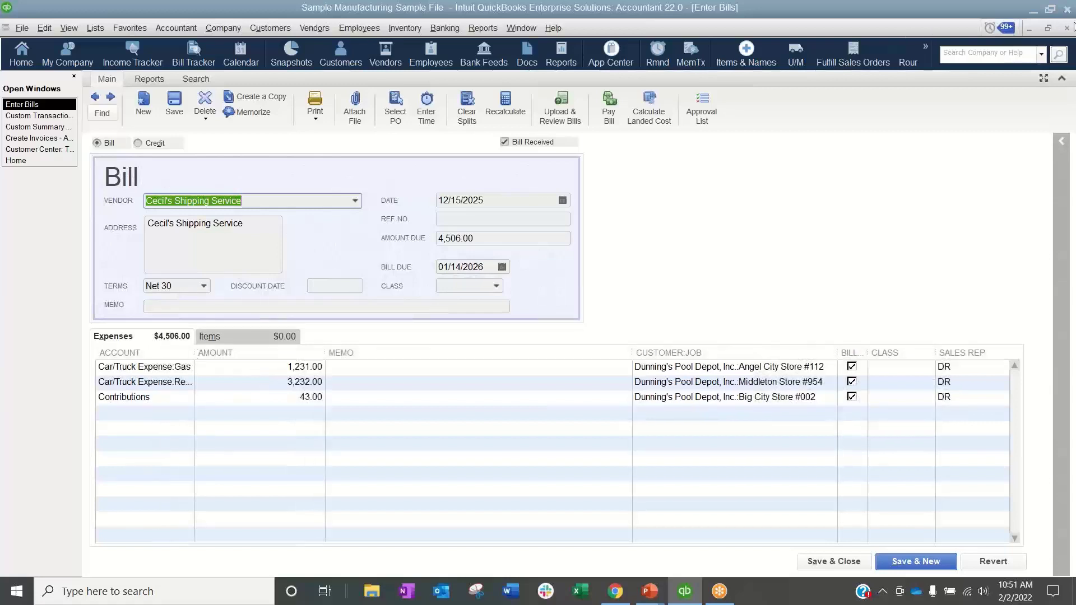
Look back through the earlier vendor bills and return to the custom summary report
{"action": "left_click", "coordinate": [115, 100]}
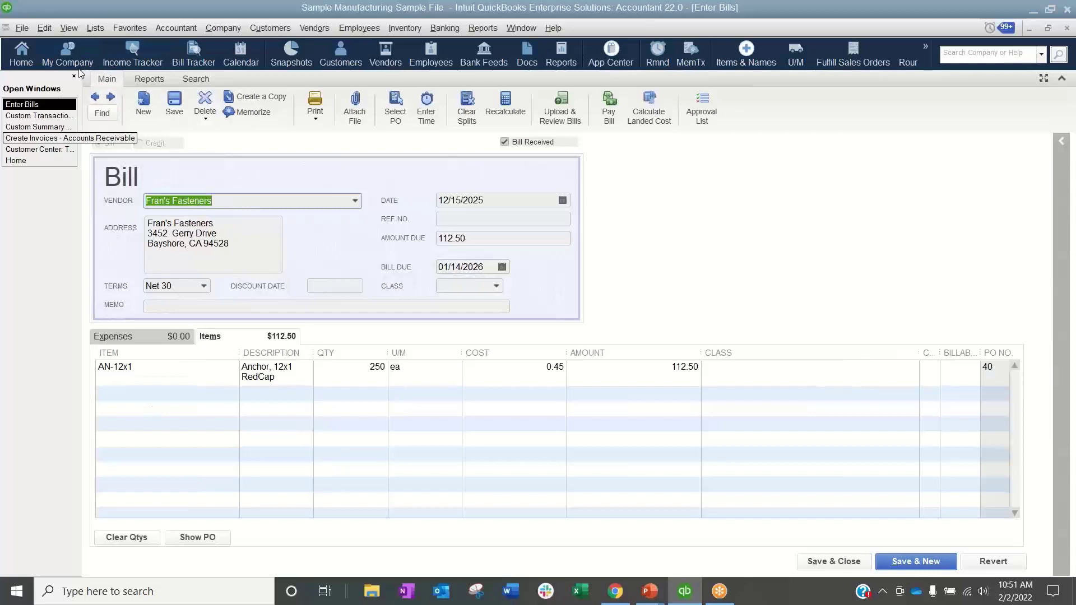
{"action": "left_click", "coordinate": [94, 99]}
{"action": "left_click", "coordinate": [94, 99]}
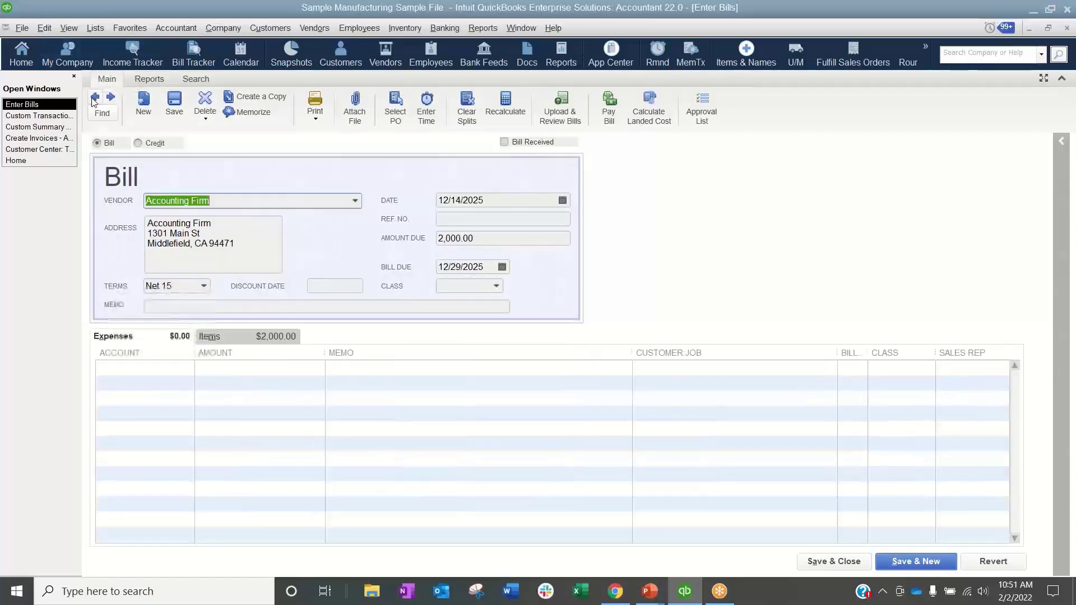
{"action": "left_click", "coordinate": [94, 99]}
{"action": "left_click", "coordinate": [95, 99]}
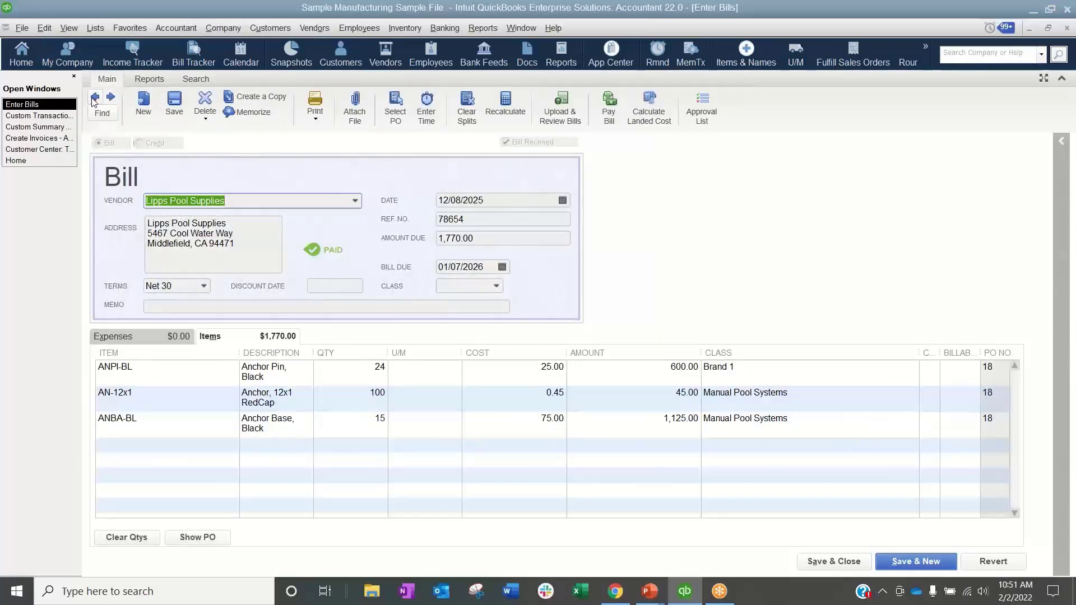
{"action": "left_click", "coordinate": [94, 99]}
{"action": "left_click", "coordinate": [94, 99]}
{"action": "left_click", "coordinate": [94, 99]}
{"action": "left_click", "coordinate": [94, 99]}
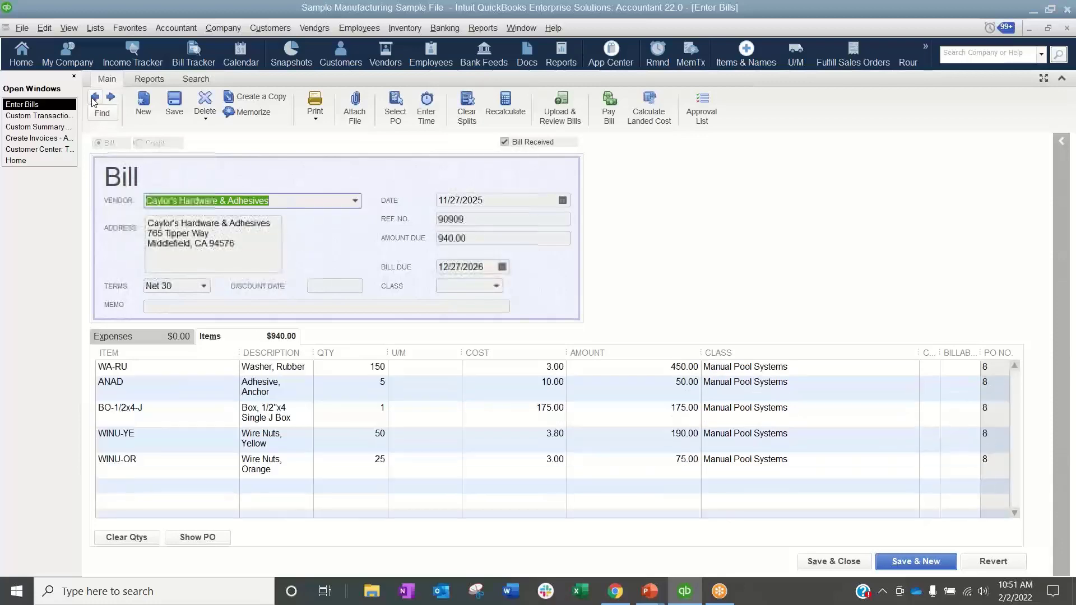
{"action": "left_click", "coordinate": [94, 100]}
{"action": "left_click", "coordinate": [94, 99]}
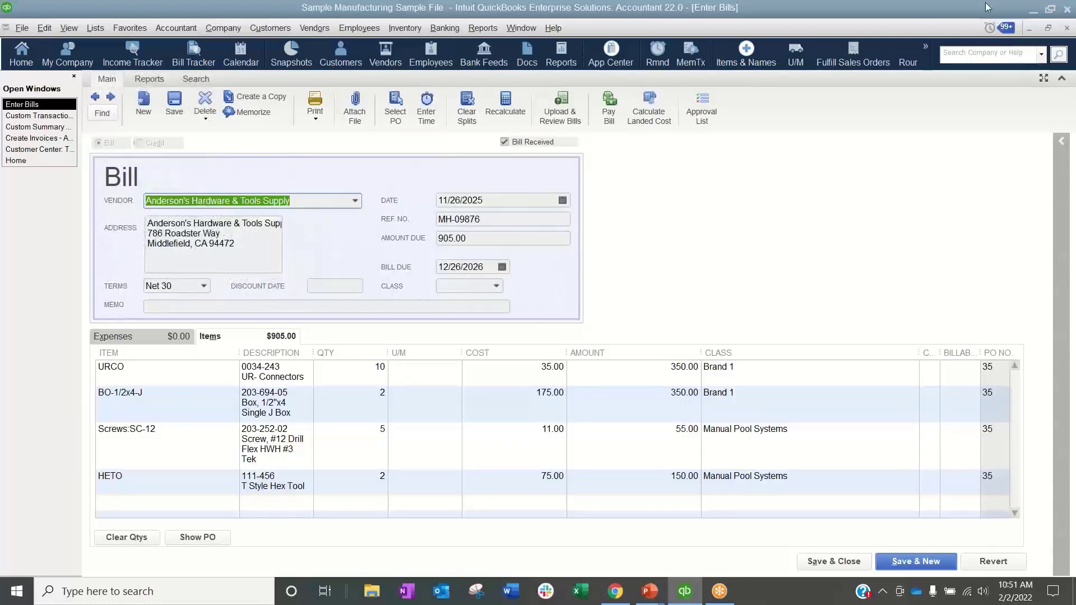
{"action": "left_click", "coordinate": [1067, 29]}
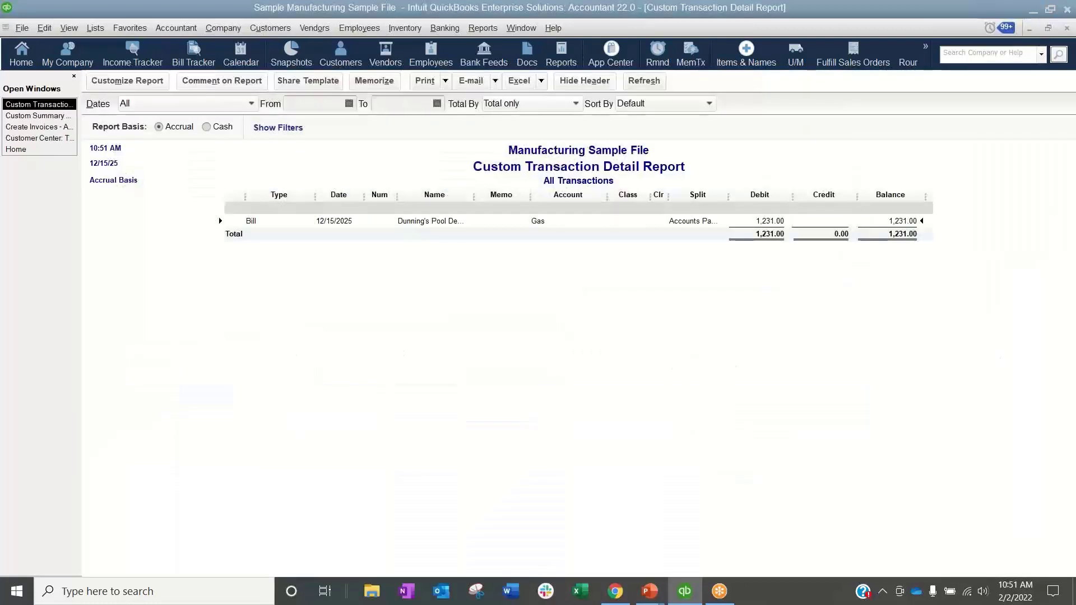
{"action": "left_click", "coordinate": [1066, 29]}
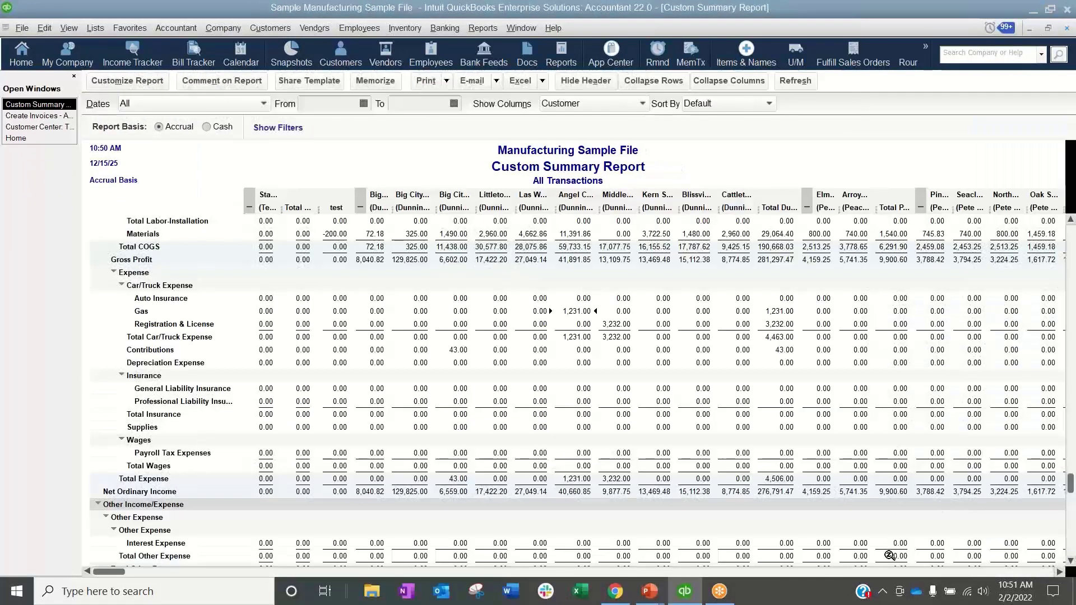
Drill into the No name column's Net Income and look through its transactions down to the total
{"action": "left_click", "coordinate": [888, 572]}
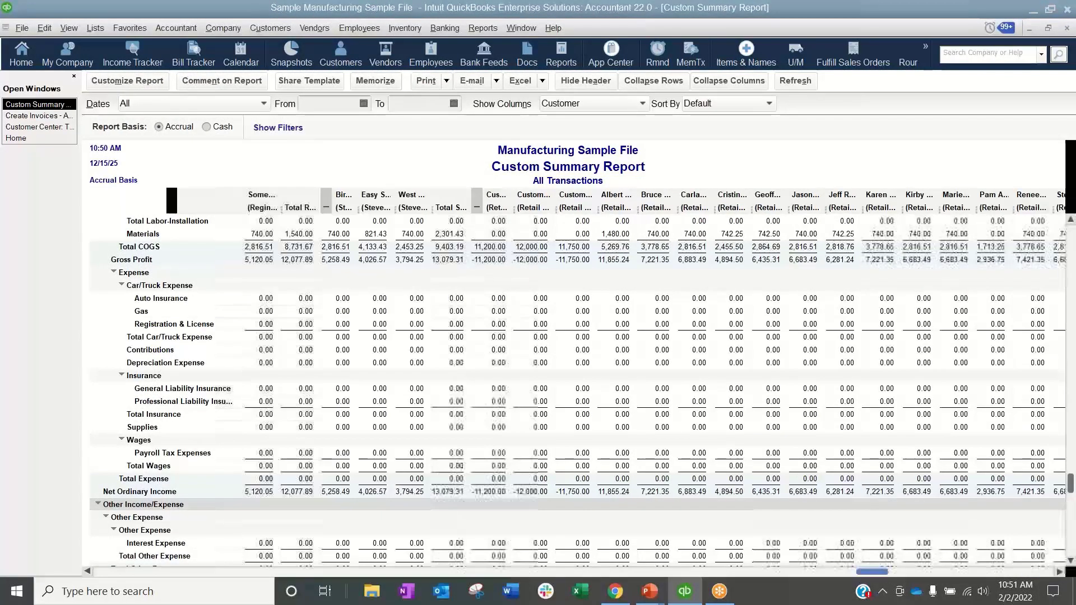
{"action": "left_click", "coordinate": [1031, 573]}
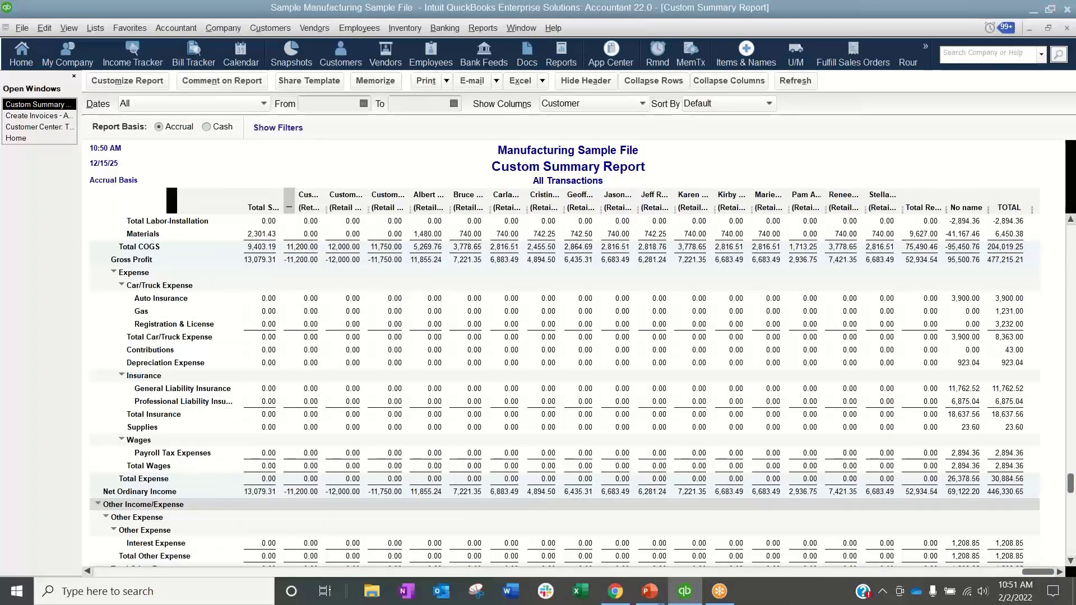
{"action": "scroll", "coordinate": [1005, 434], "scroll_direction": "down", "scroll_amount": 1}
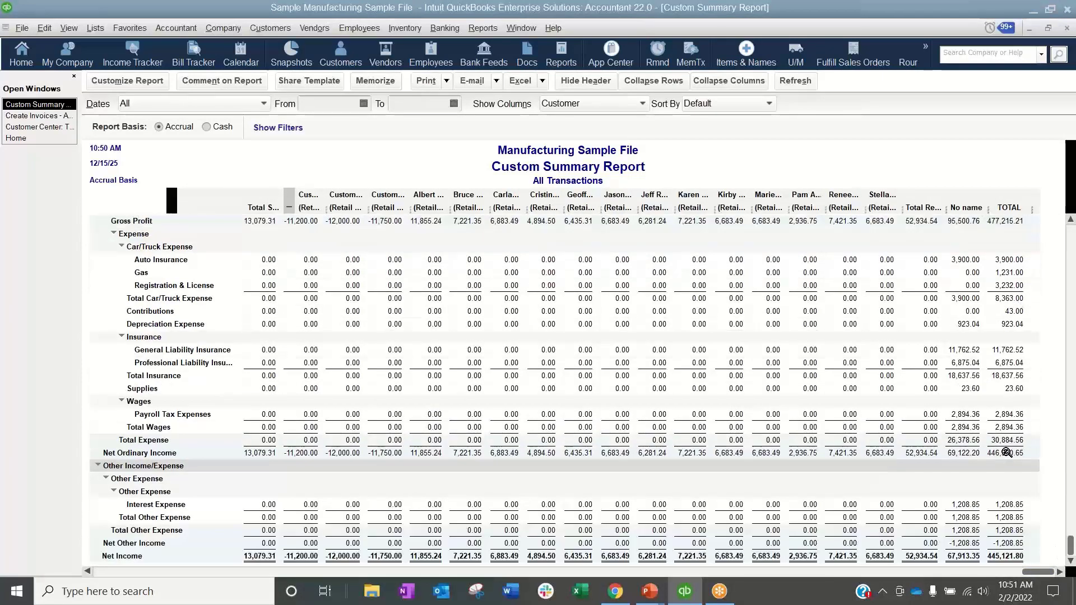
{"action": "double_click", "coordinate": [970, 555]}
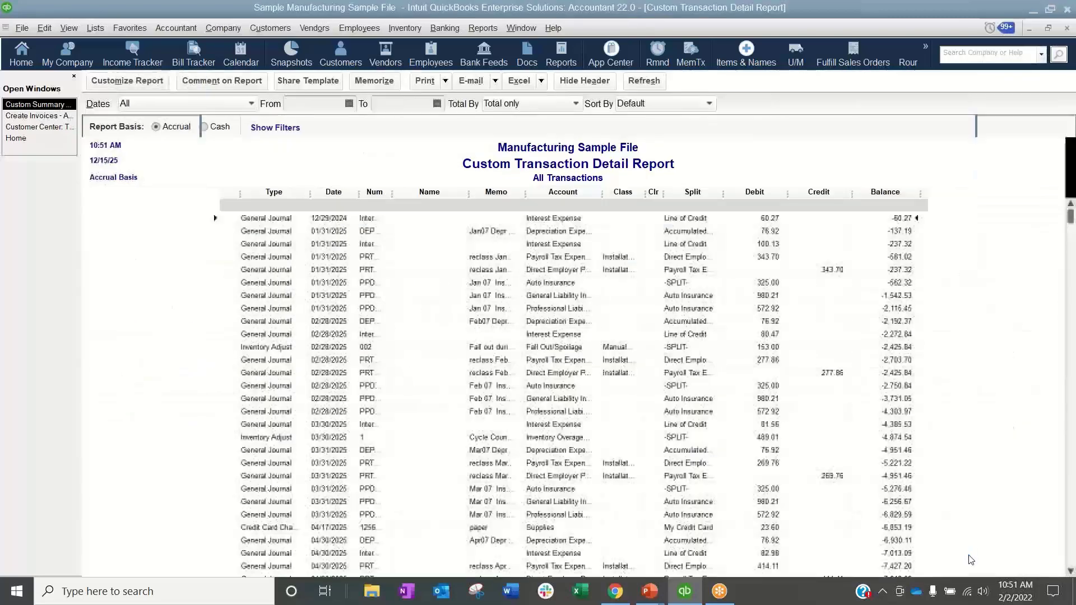
{"action": "scroll", "coordinate": [243, 399], "scroll_direction": "down", "scroll_amount": 2}
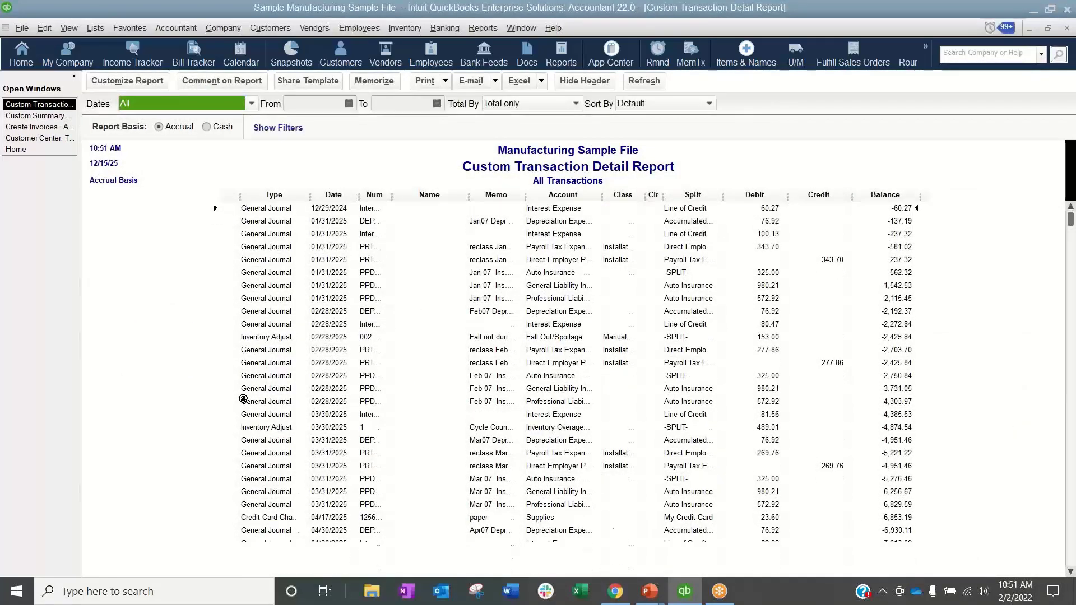
{"action": "scroll", "coordinate": [244, 399], "scroll_direction": "down", "scroll_amount": 1}
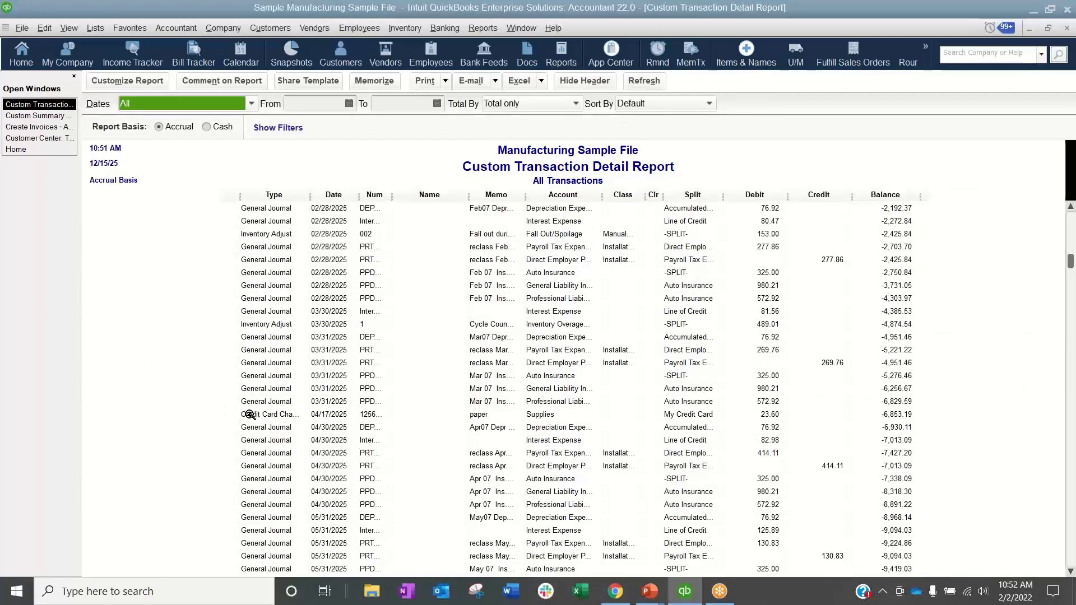
{"action": "scroll", "coordinate": [249, 415], "scroll_direction": "down", "scroll_amount": 13}
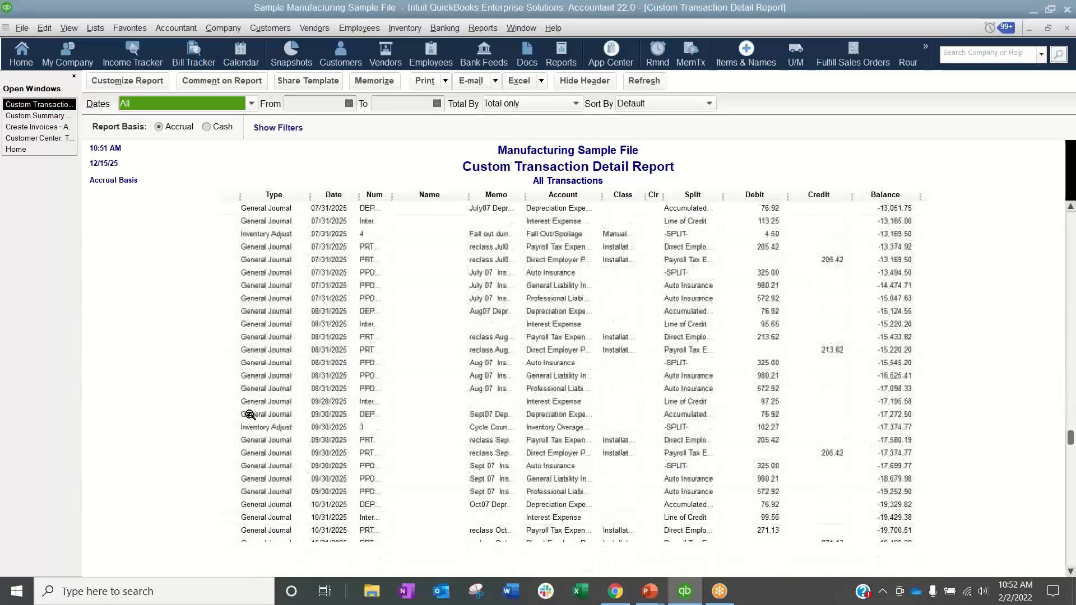
{"action": "scroll", "coordinate": [249, 414], "scroll_direction": "down", "scroll_amount": 8}
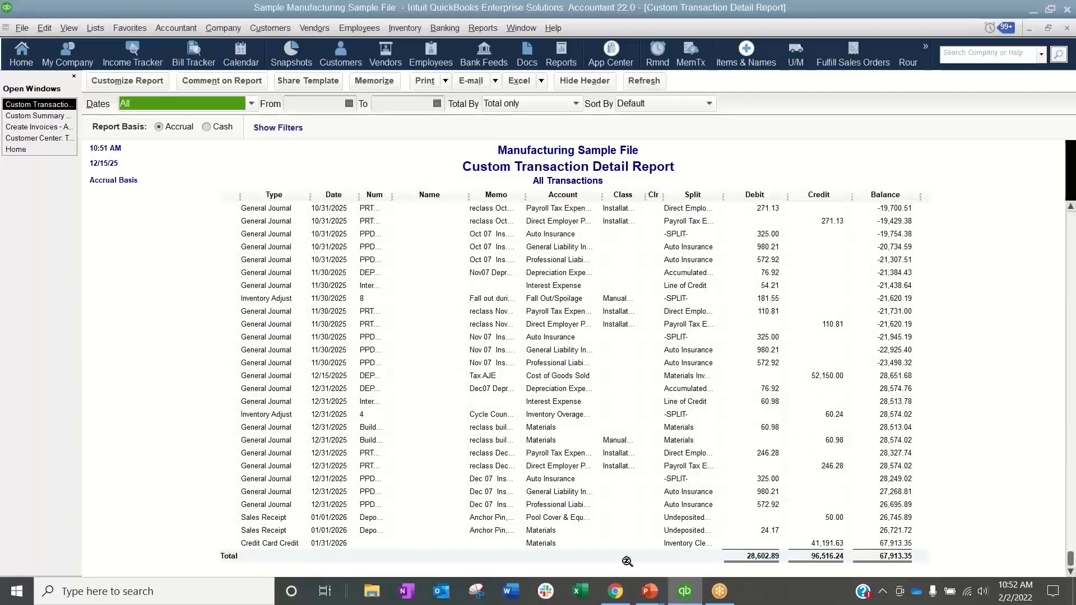
Examine the Customer:Job field on the 01/01/2026 sales receipt for the 50.00 credit, and return to the summary report
{"action": "double_click", "coordinate": [283, 519]}
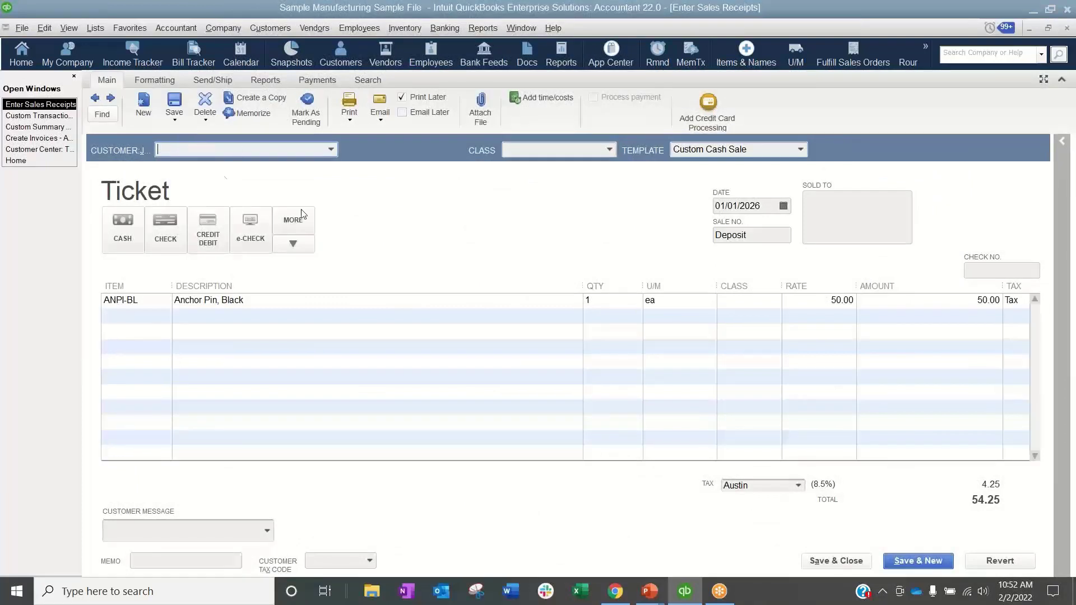
{"action": "left_click", "coordinate": [1069, 28]}
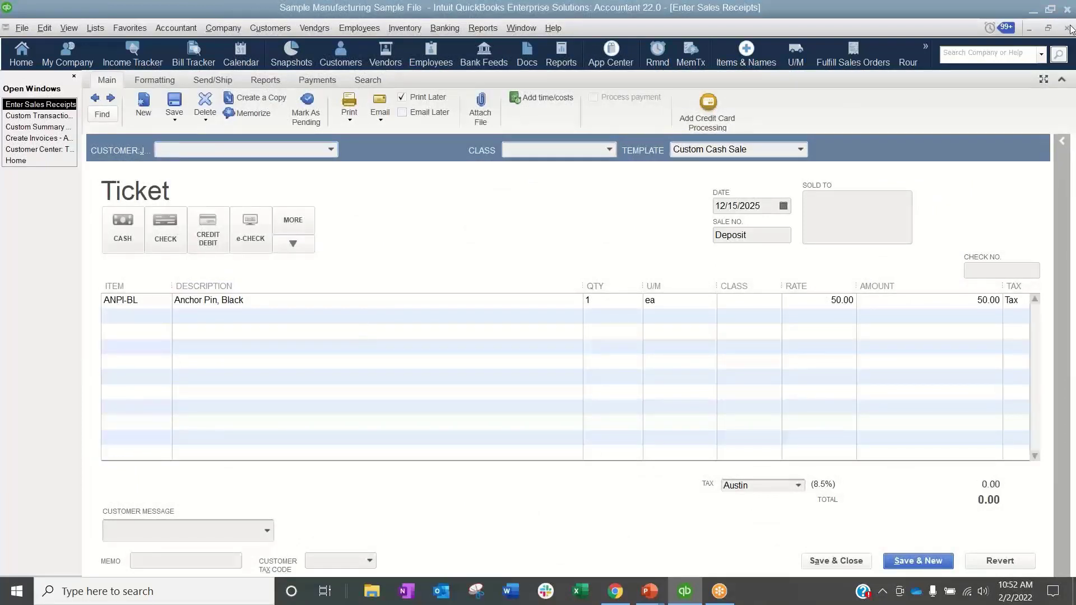
{"action": "left_click", "coordinate": [1068, 27]}
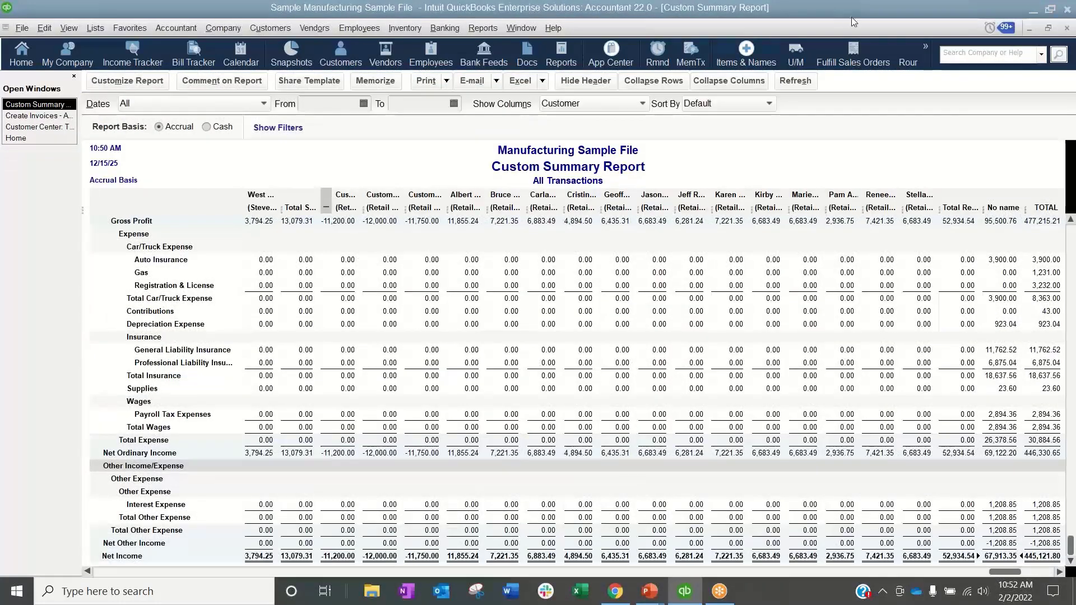
Display the custom summary report's columns by customer type
{"action": "left_click", "coordinate": [588, 104]}
{"action": "left_click", "coordinate": [565, 231]}
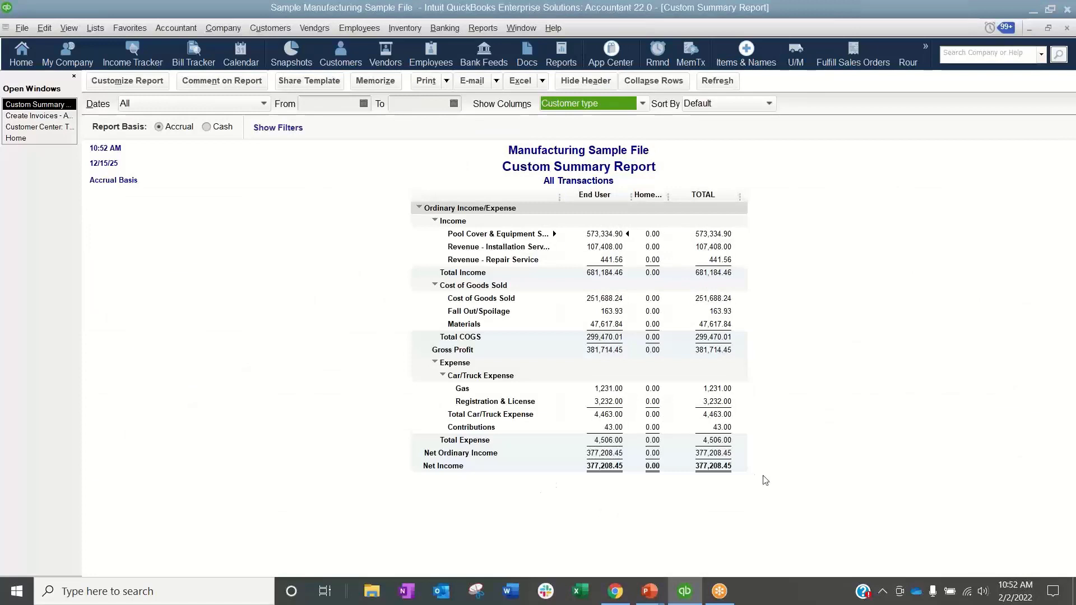
Display the custom summary report's columns by Rep
{"action": "left_click", "coordinate": [647, 107]}
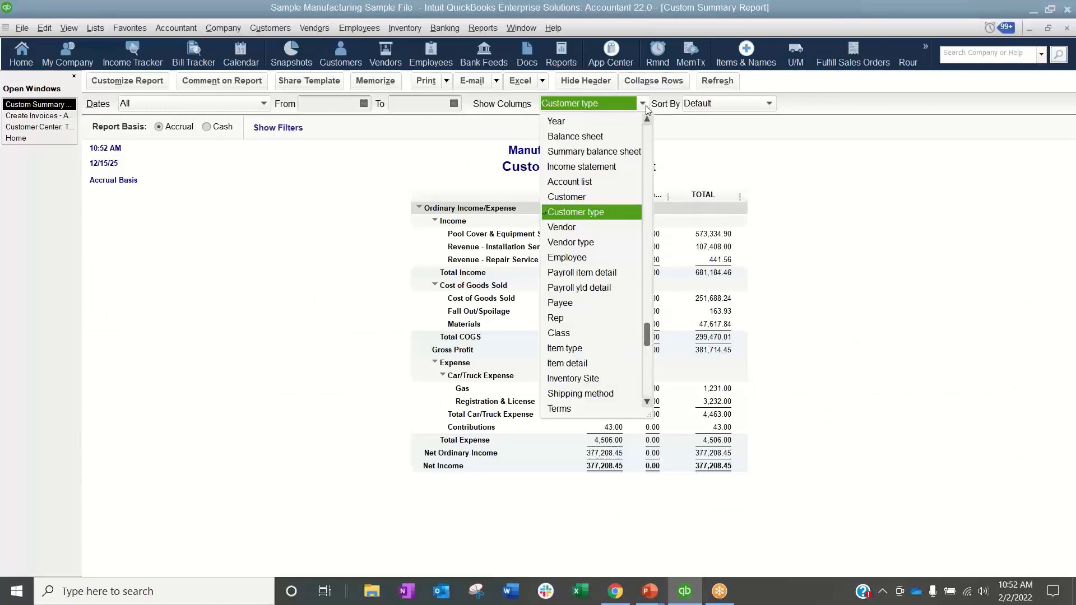
{"action": "left_click", "coordinate": [869, 231]}
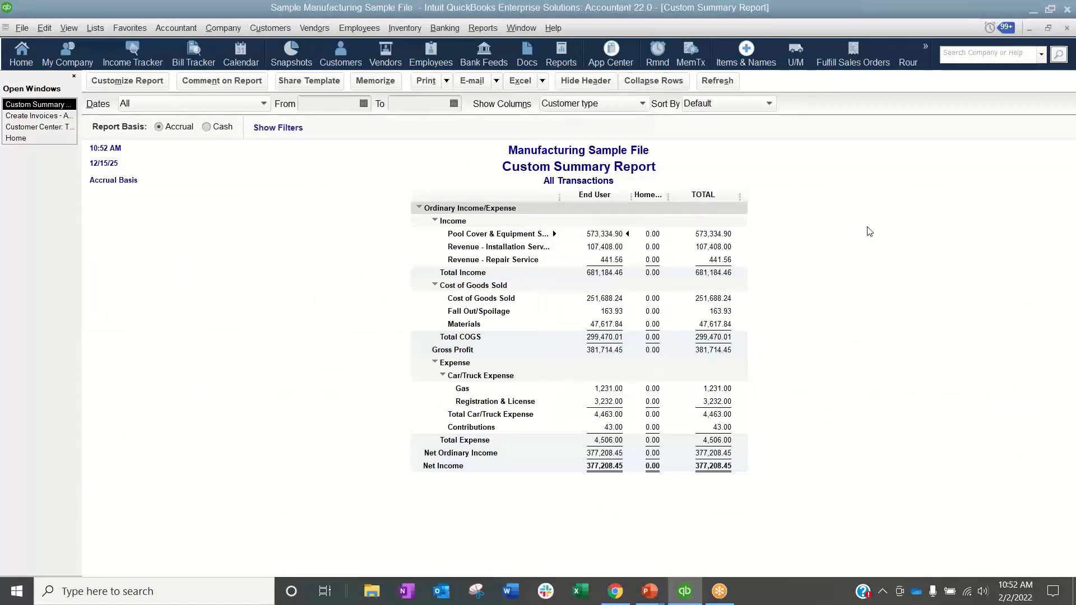
{"action": "left_click", "coordinate": [642, 105]}
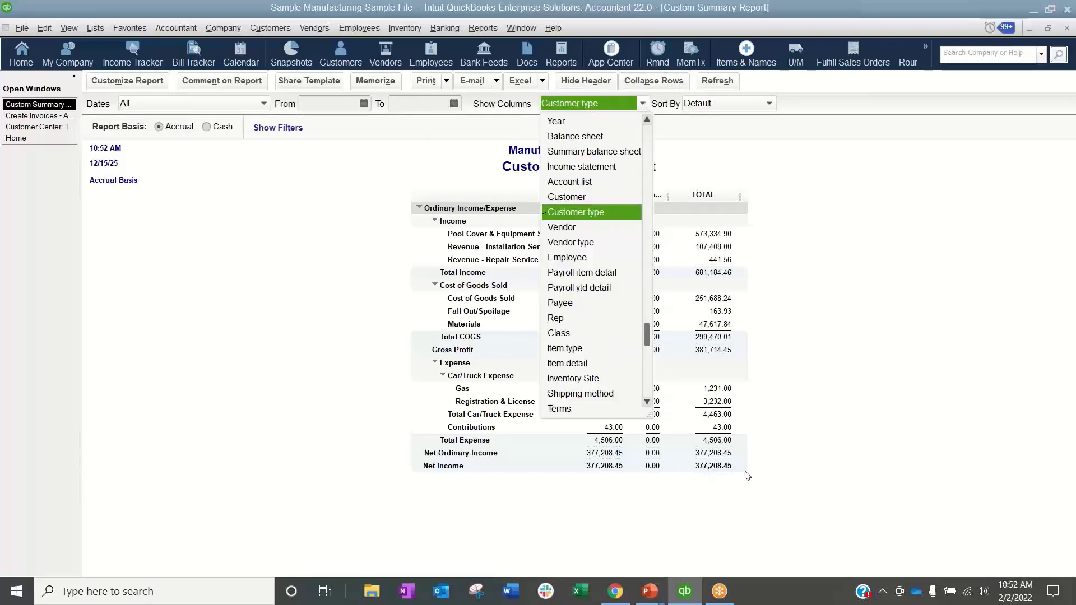
{"action": "left_click", "coordinate": [777, 456]}
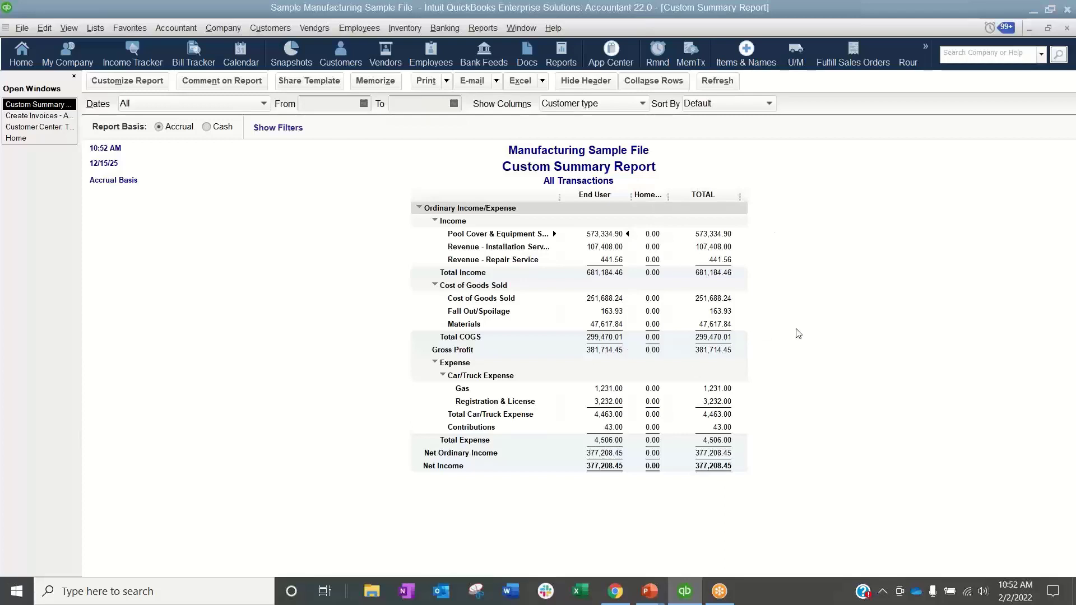
{"action": "left_click", "coordinate": [599, 105]}
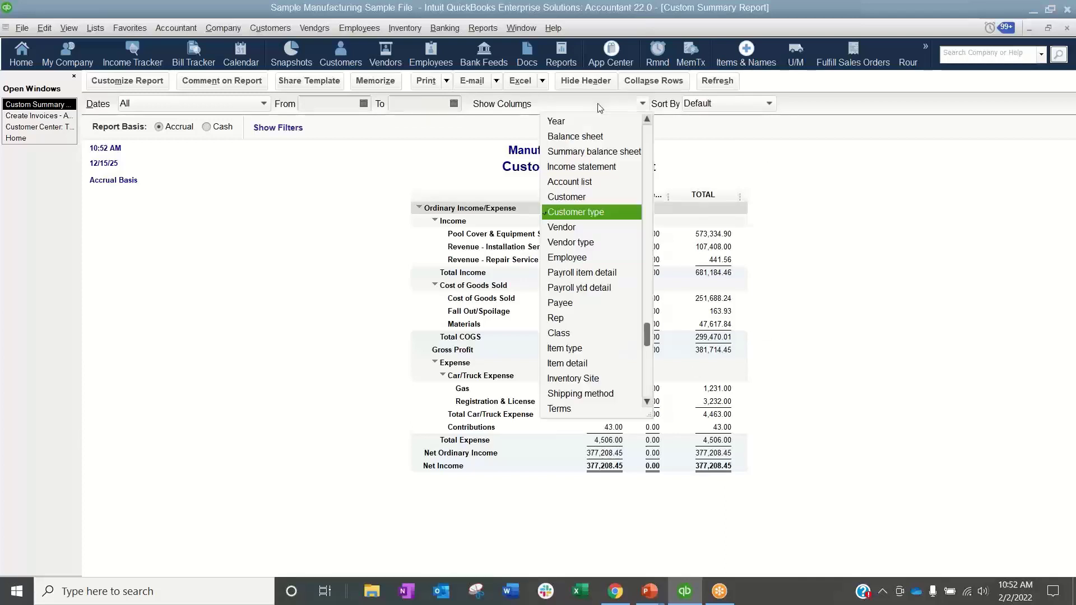
{"action": "left_click", "coordinate": [572, 318]}
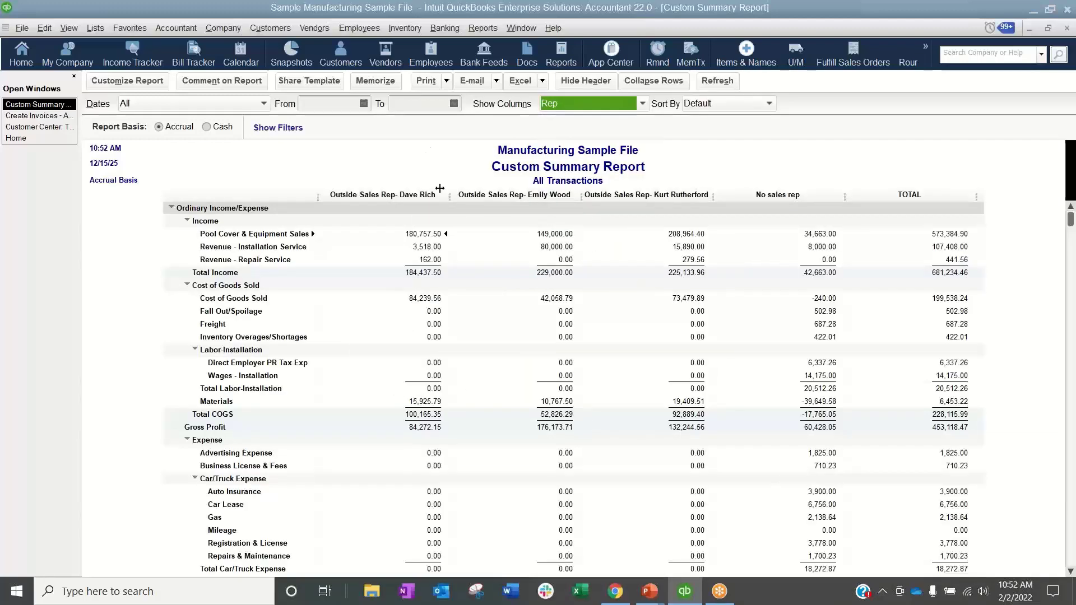
Shrink all report columns to one narrower width and review the figures for each rep down to Net Income
{"action": "left_click_drag", "start_coordinate": [452, 201], "coordinate": [325, 194]}
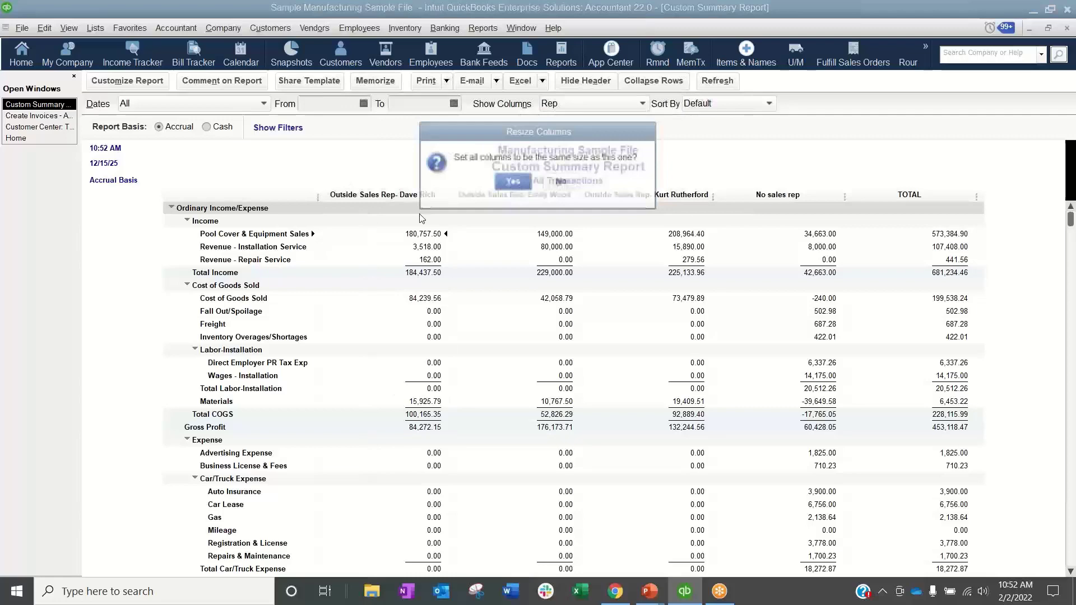
{"action": "left_click", "coordinate": [513, 185]}
{"action": "scroll", "coordinate": [792, 388], "scroll_direction": "down", "scroll_amount": 15}
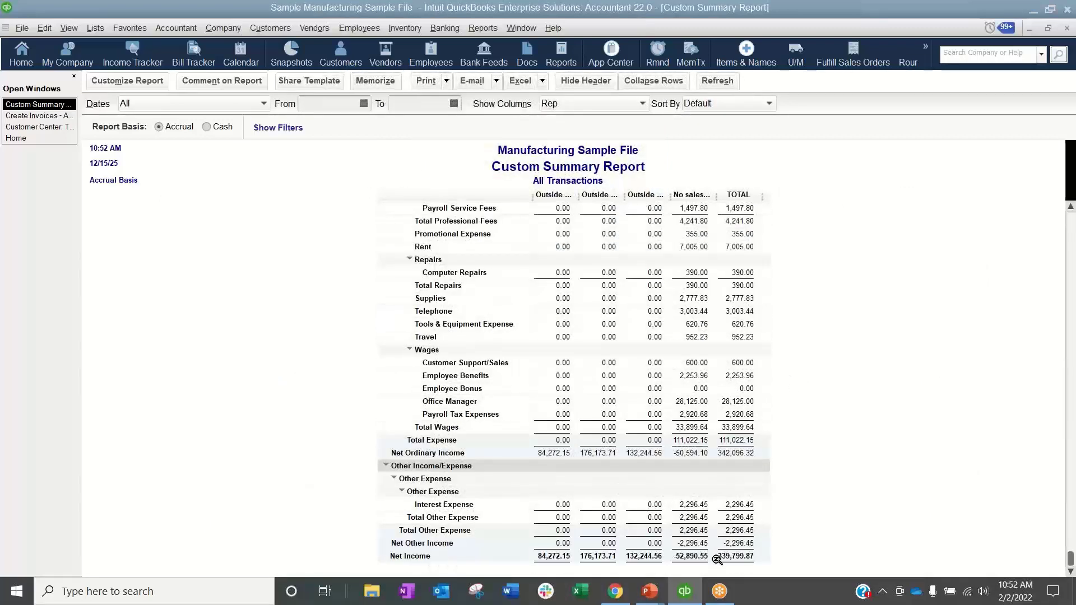
{"action": "scroll", "coordinate": [739, 445], "scroll_direction": "up", "scroll_amount": 15}
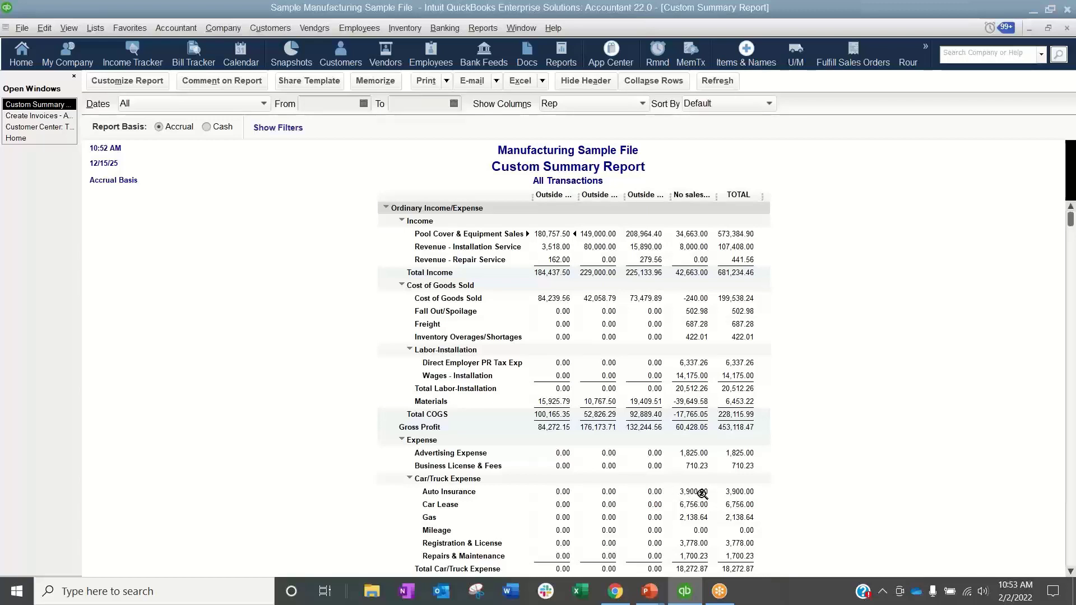
Close the custom summary report without memorizing it, and close the open invoice
{"action": "left_click", "coordinate": [619, 103]}
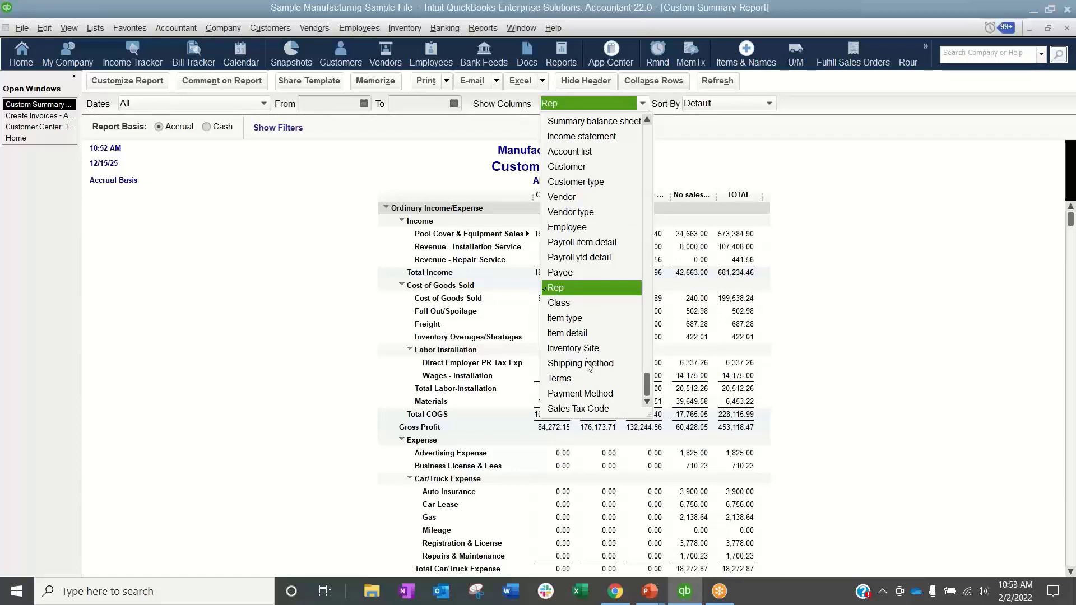
{"action": "key", "text": "Escape"}
{"action": "key", "text": "Escape"}
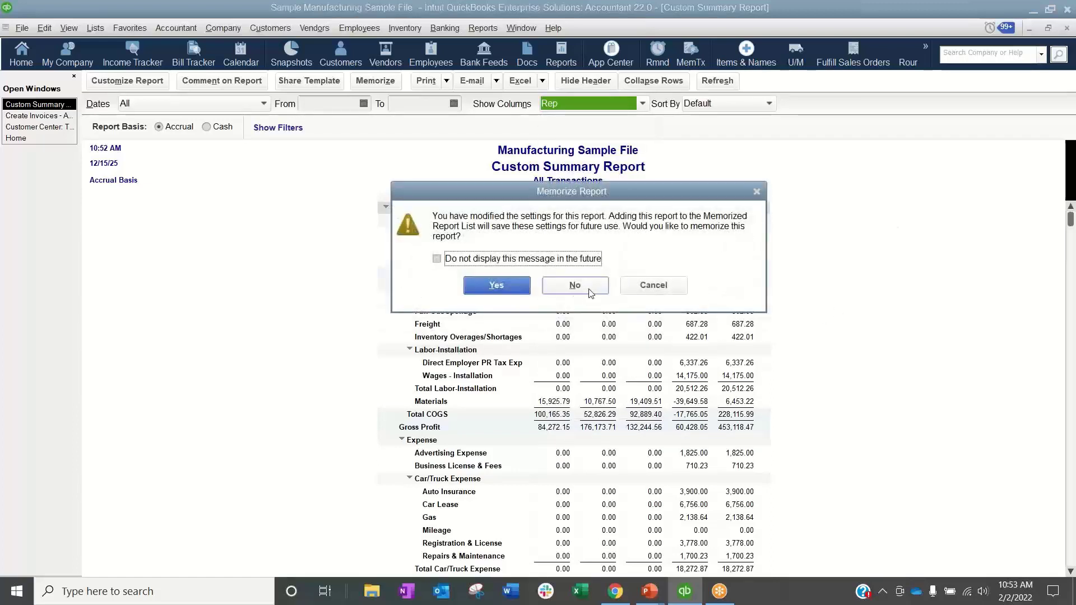
{"action": "left_click", "coordinate": [588, 292]}
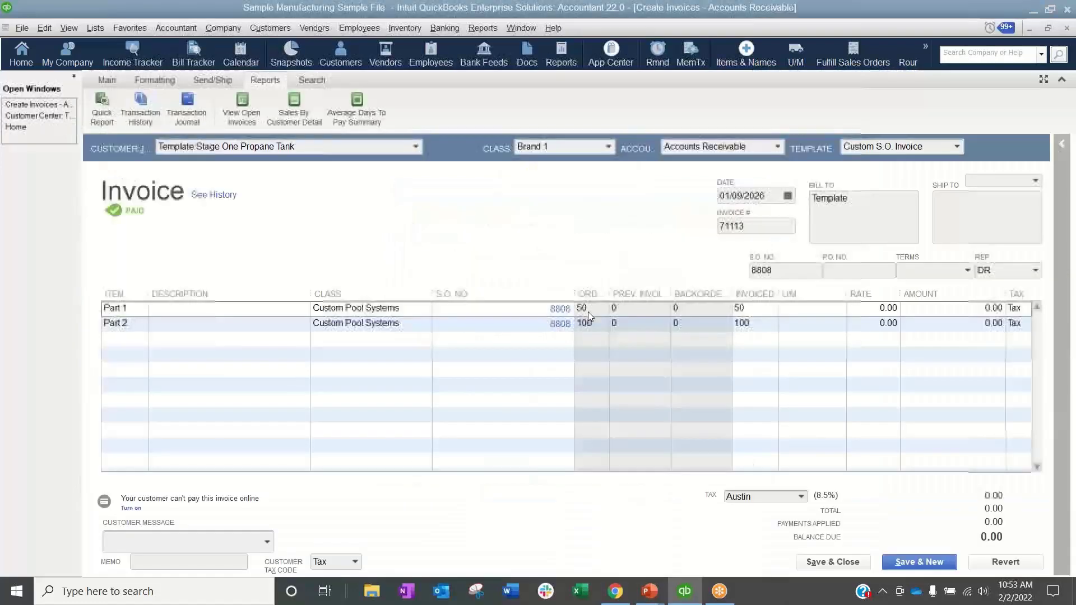
{"action": "left_click", "coordinate": [1067, 29]}
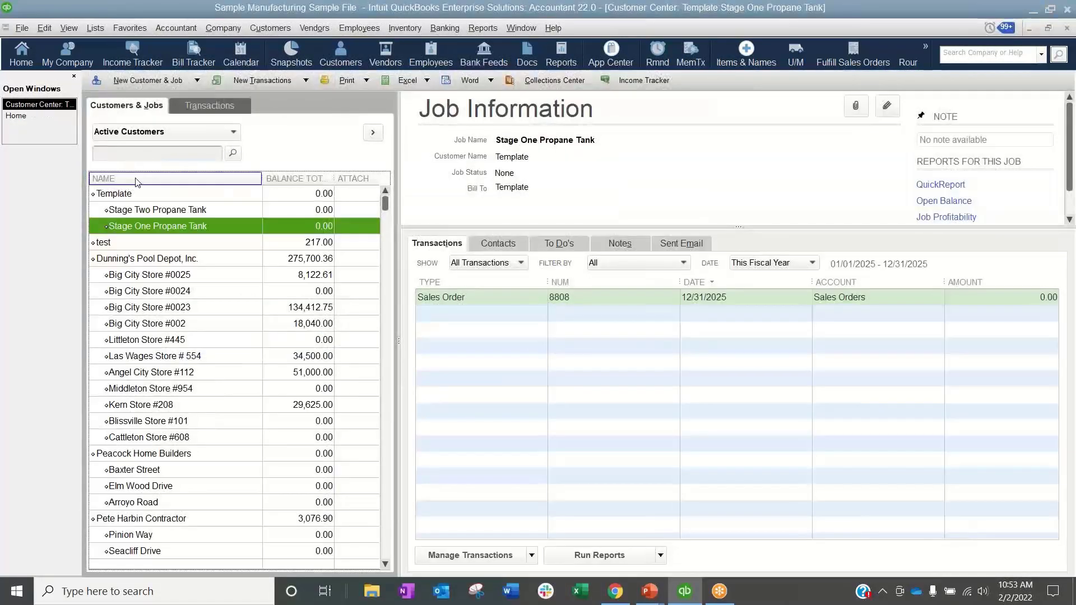
Examine the customer type, rep and custom fields of the Stage One Propane Tank job, and leave the record without changes
{"action": "double_click", "coordinate": [173, 227]}
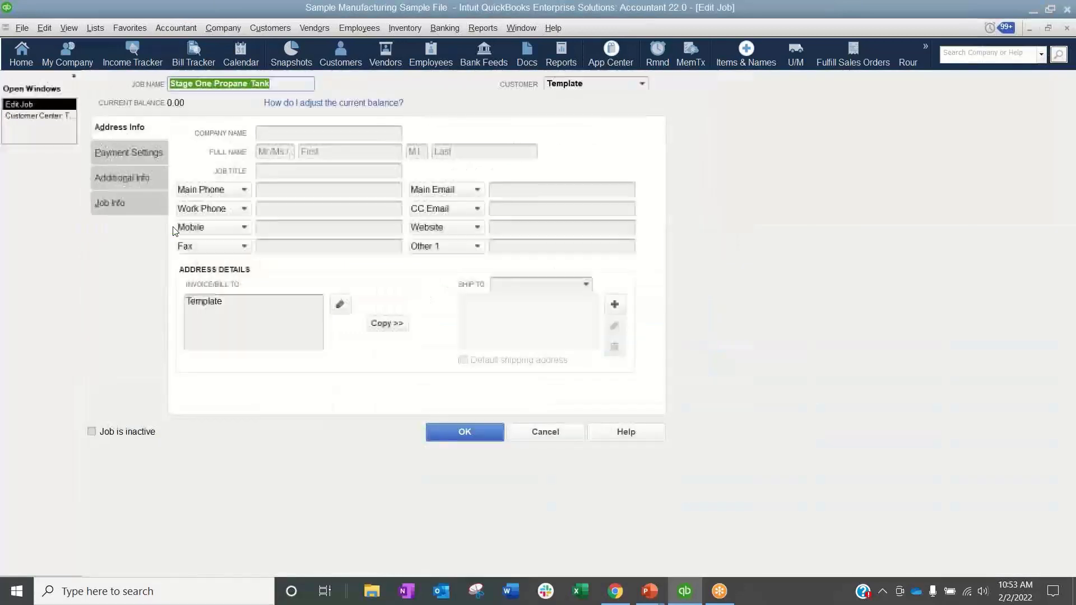
{"action": "left_click", "coordinate": [134, 176]}
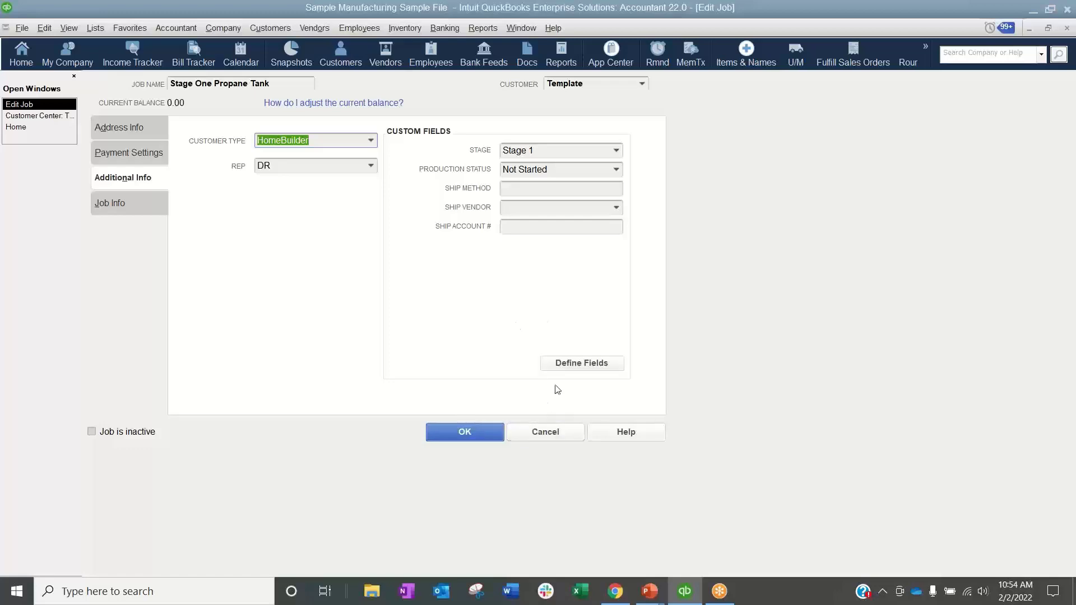
{"action": "left_click", "coordinate": [556, 436]}
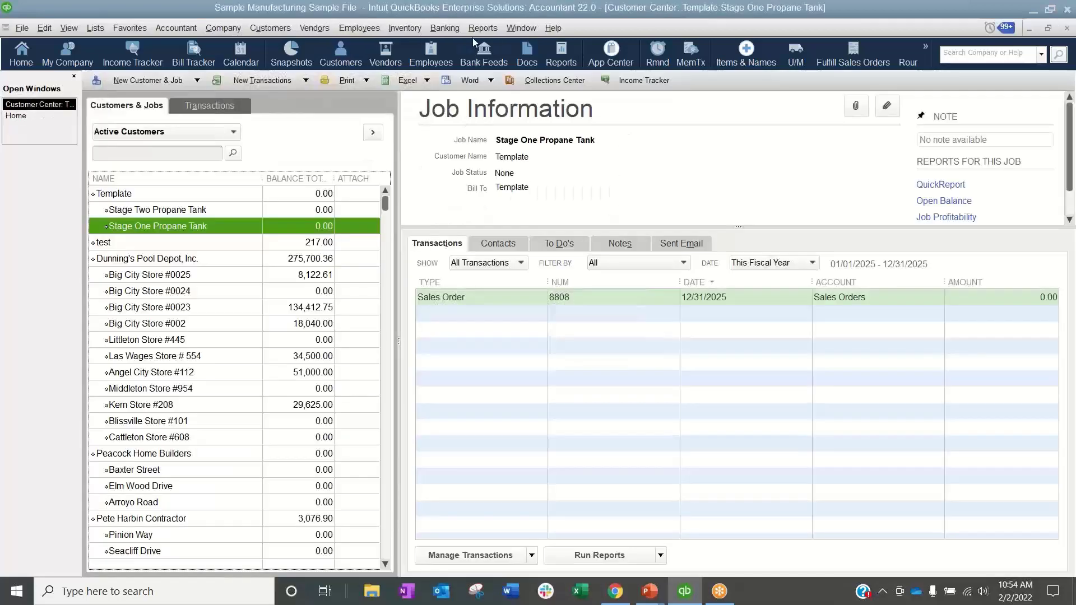
Create a new custom summary report and look through the options for displaying its columns
{"action": "left_click", "coordinate": [483, 29]}
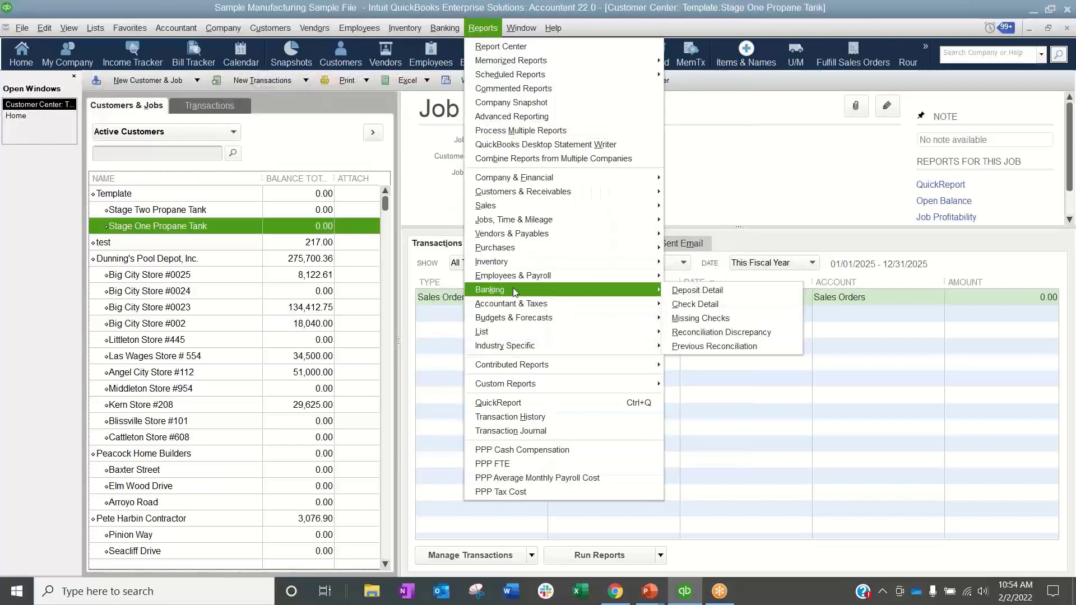
{"action": "mouse_move", "coordinate": [518, 388]}
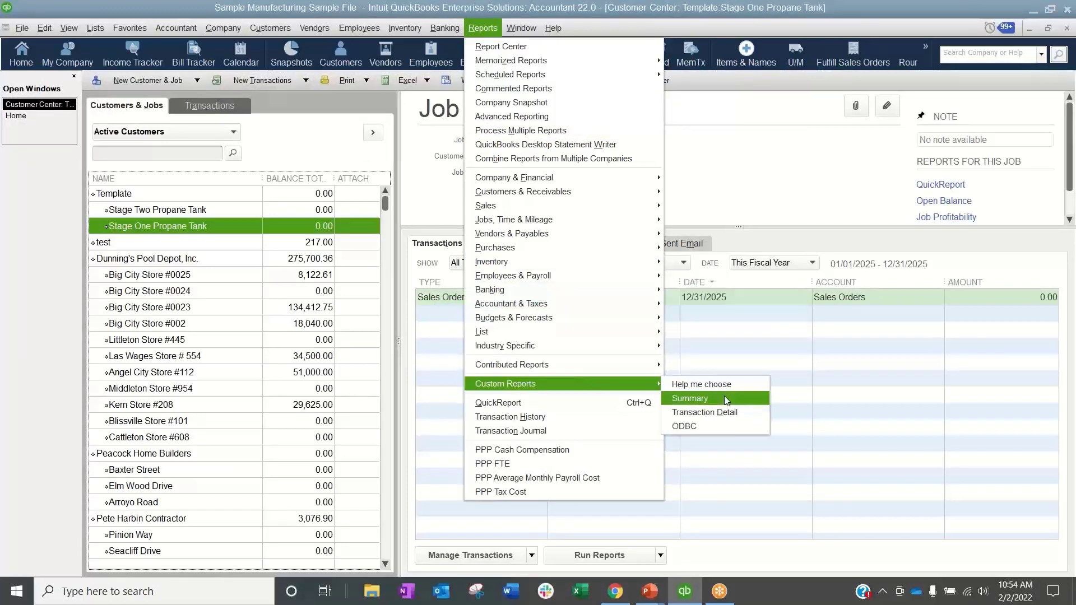
{"action": "left_click", "coordinate": [724, 399]}
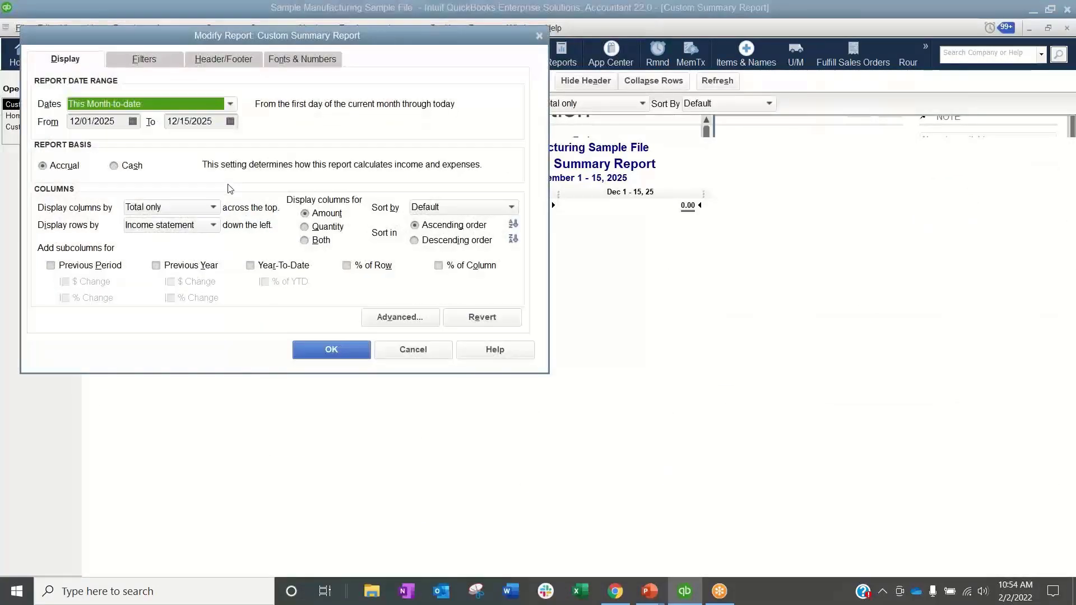
{"action": "left_click", "coordinate": [187, 208]}
{"action": "scroll", "coordinate": [182, 347], "scroll_direction": "down", "scroll_amount": 2}
{"action": "scroll", "coordinate": [182, 350], "scroll_direction": "down", "scroll_amount": 2}
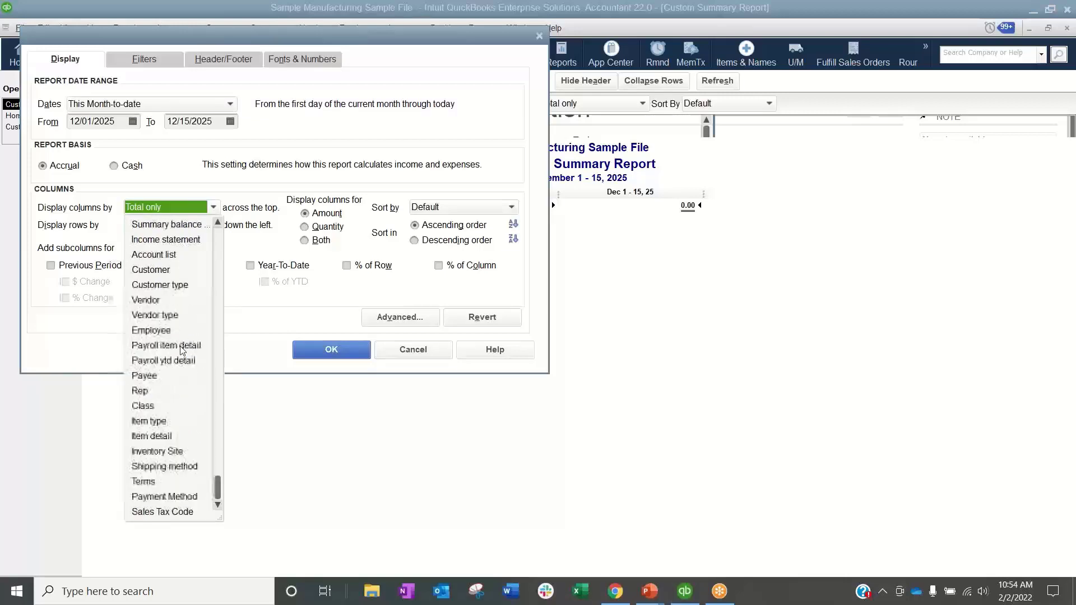
{"action": "scroll", "coordinate": [182, 337], "scroll_direction": "up", "scroll_amount": 4}
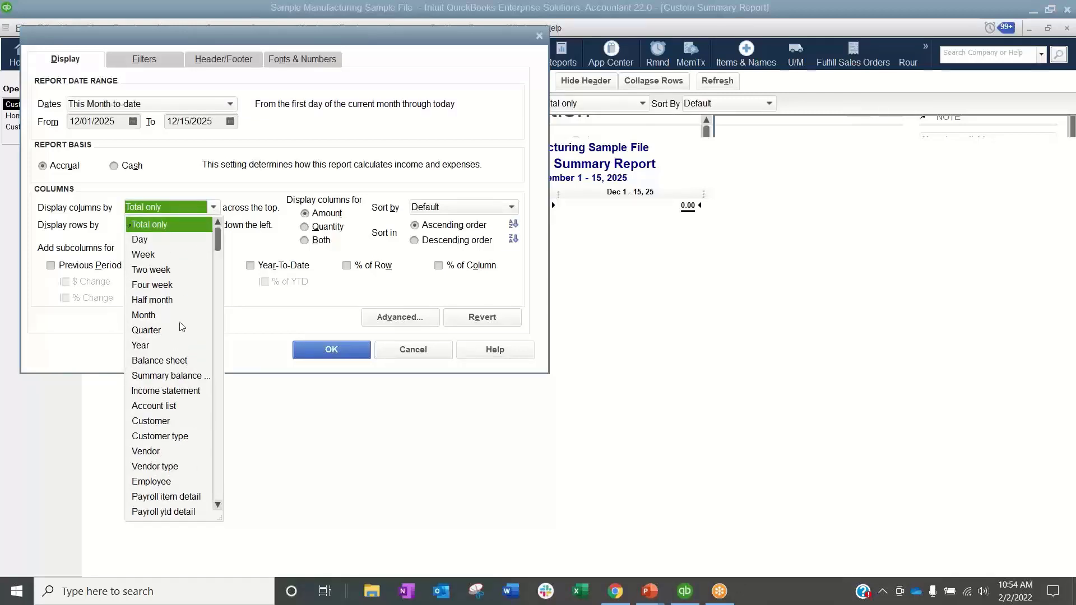
{"action": "left_click", "coordinate": [177, 167]}
Search the report filters for Stage, examine its value entry, and cancel the report modifications
{"action": "left_click", "coordinate": [146, 56]}
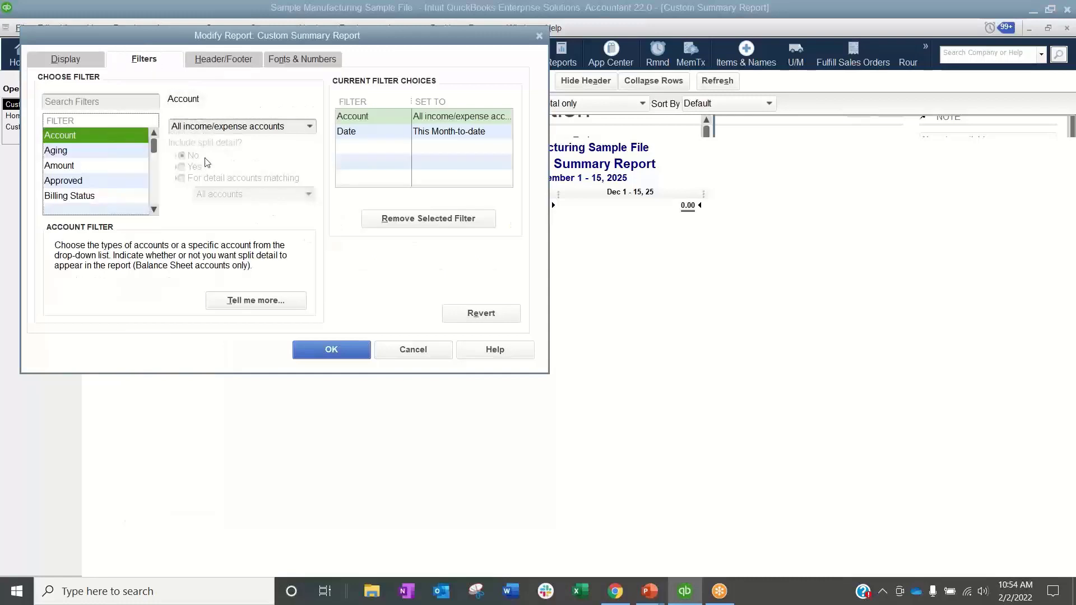
{"action": "left_click", "coordinate": [76, 99]}
{"action": "type", "text": "stag"}
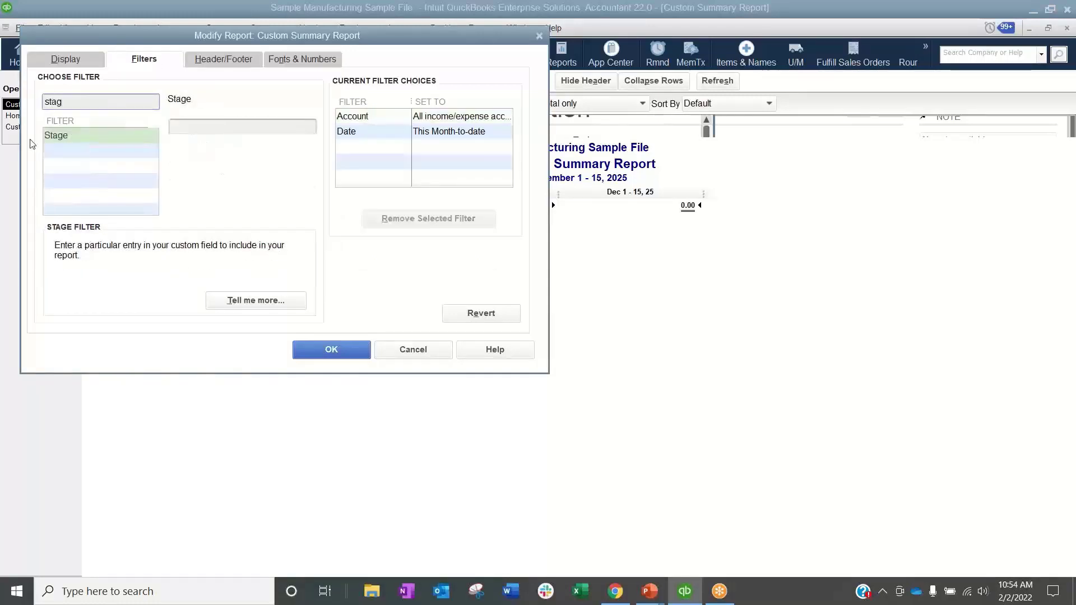
{"action": "left_click", "coordinate": [101, 139]}
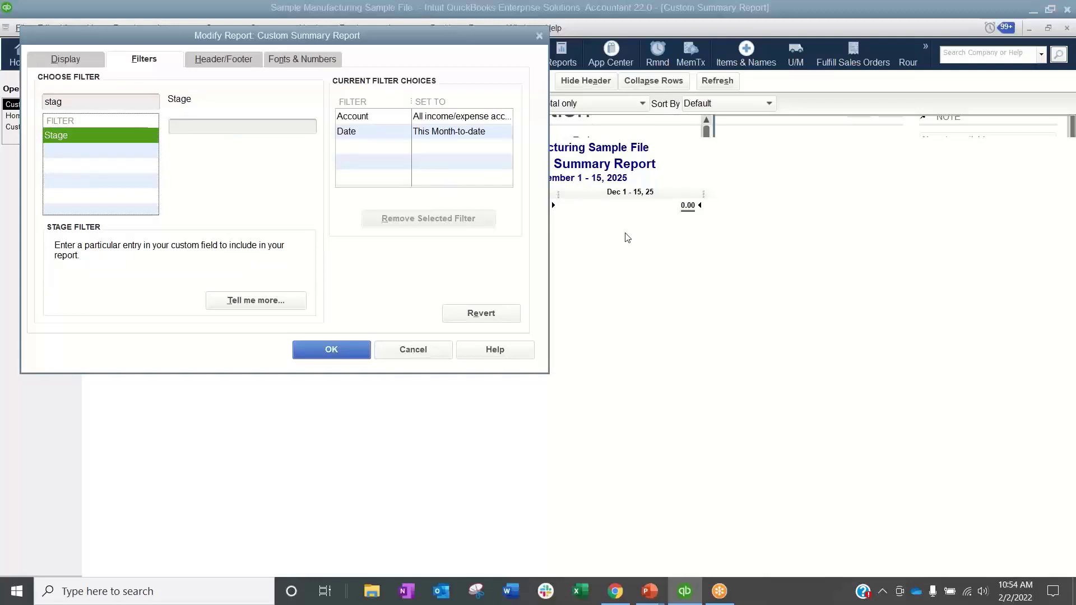
{"action": "left_click", "coordinate": [184, 126]}
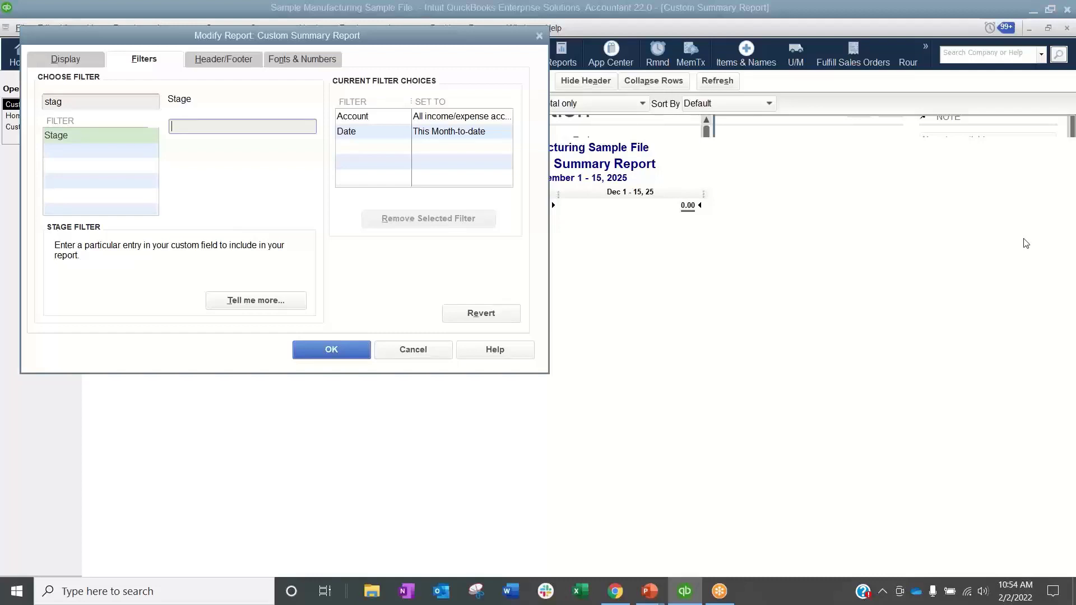
{"action": "left_click", "coordinate": [424, 358]}
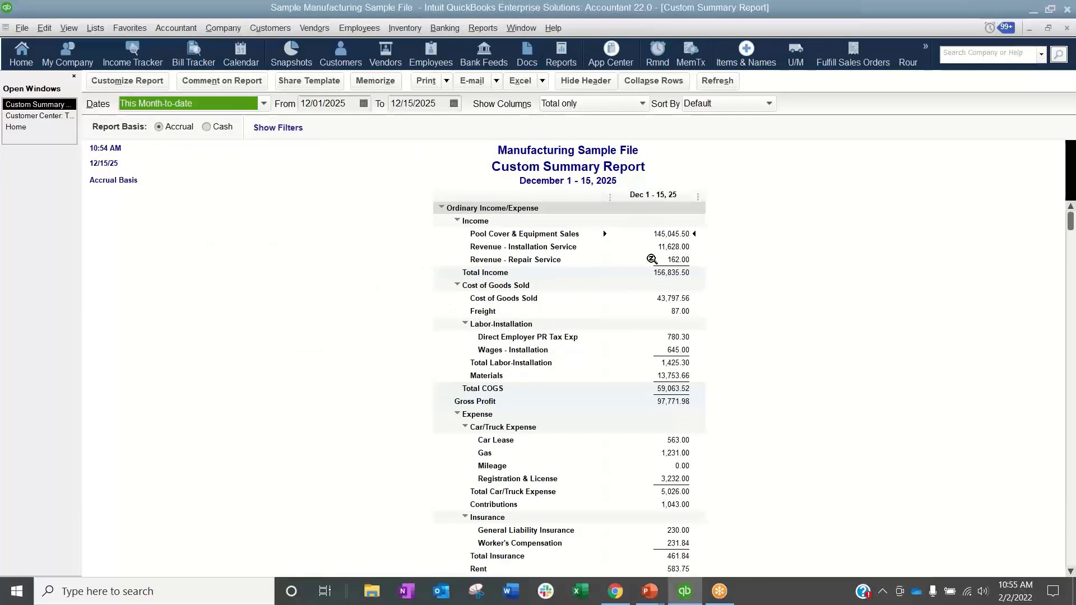
Review the month-to-date summary report down to Net Income, and close both the report and the Customer Center
{"action": "scroll", "coordinate": [652, 259], "scroll_direction": "down", "scroll_amount": 5}
{"action": "scroll", "coordinate": [651, 259], "scroll_direction": "down", "scroll_amount": 1}
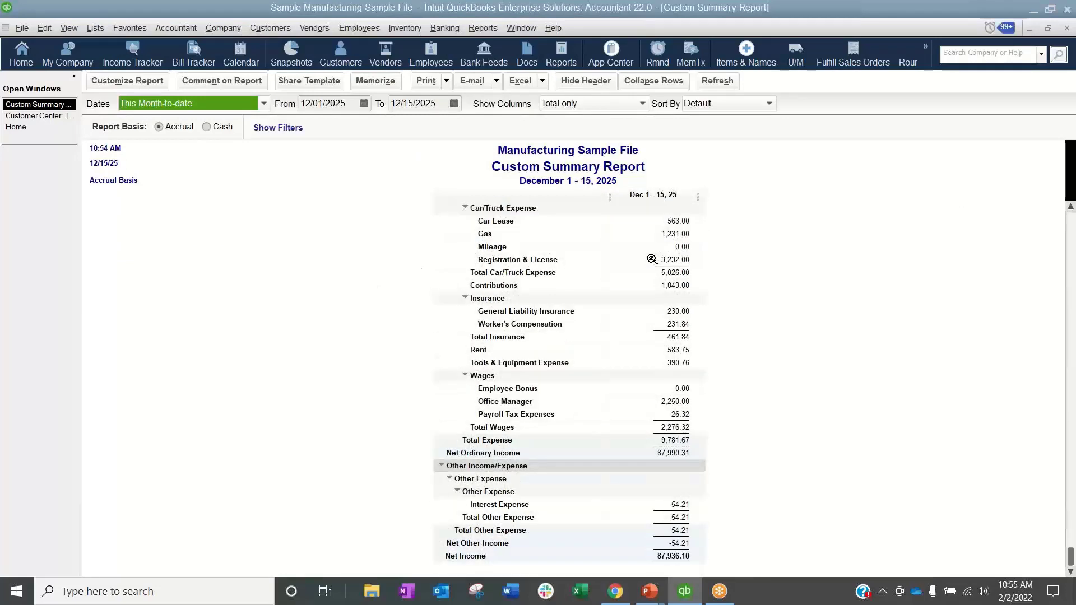
{"action": "left_click", "coordinate": [790, 193]}
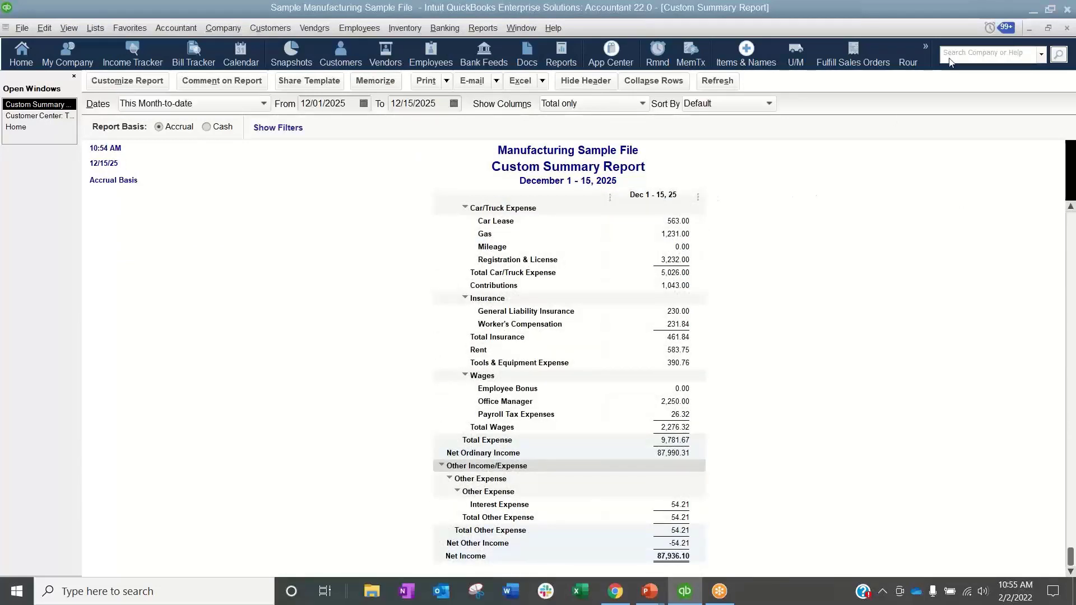
{"action": "left_click", "coordinate": [1066, 28]}
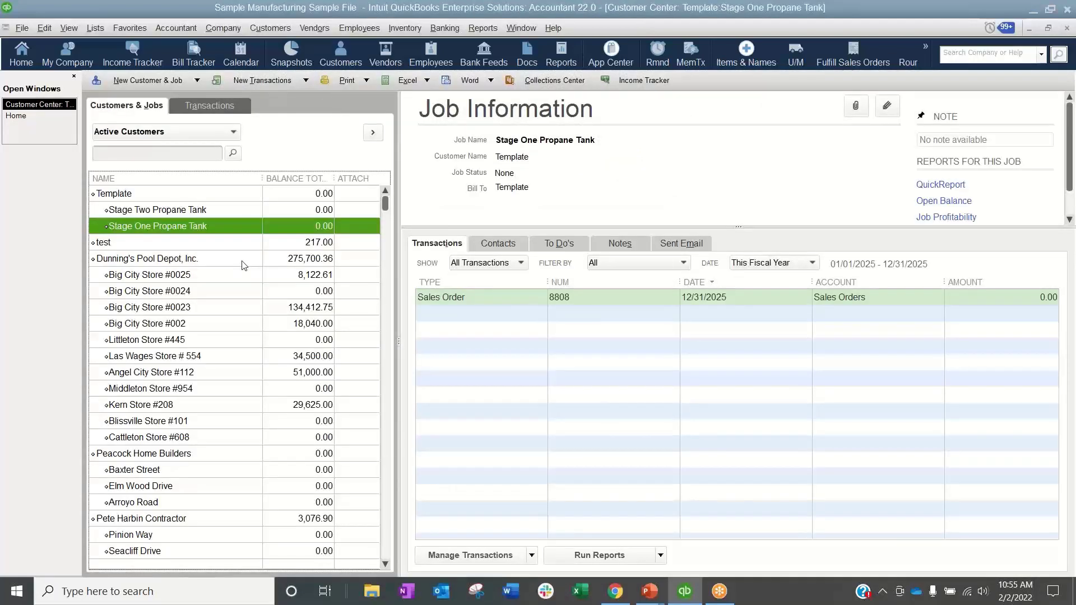
{"action": "left_click", "coordinate": [1066, 28]}
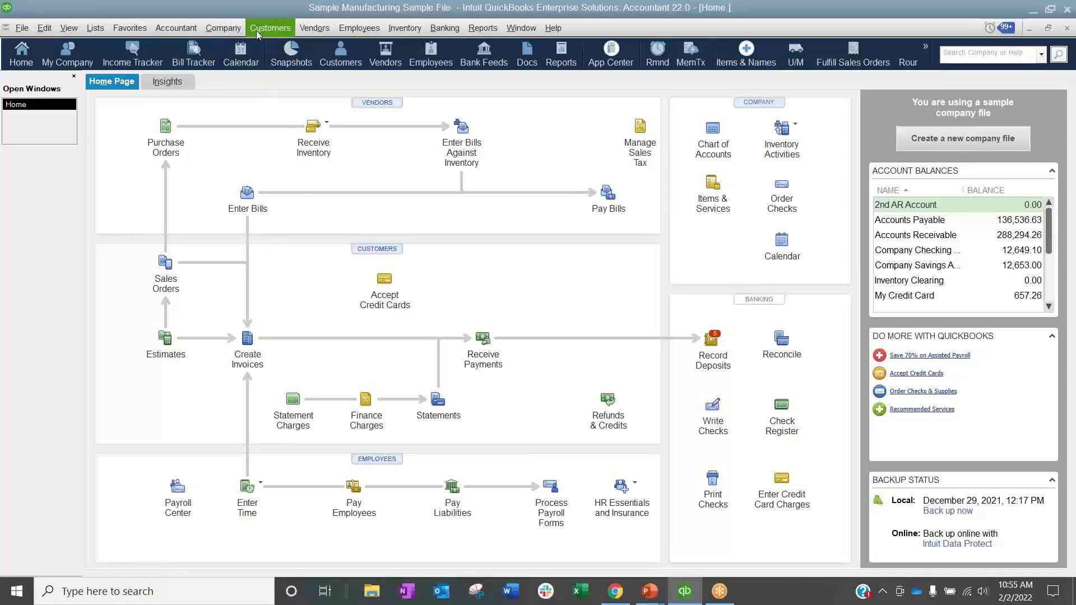
Open a new general journal entry, accept the auto-numbering notice, and narrow the Account and Name columns
{"action": "left_click", "coordinate": [234, 31]}
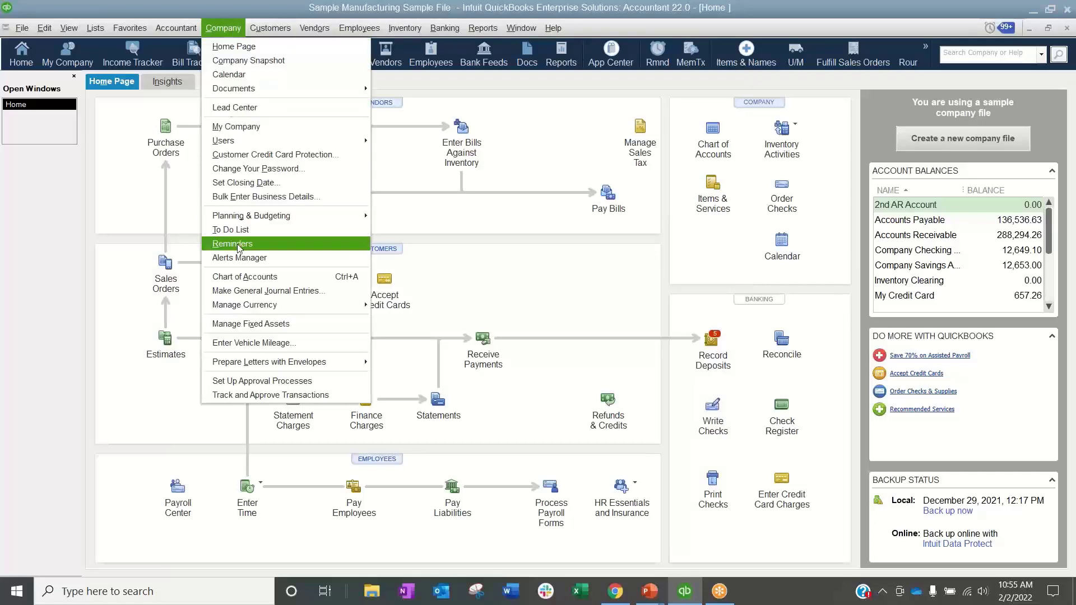
{"action": "left_click", "coordinate": [249, 291]}
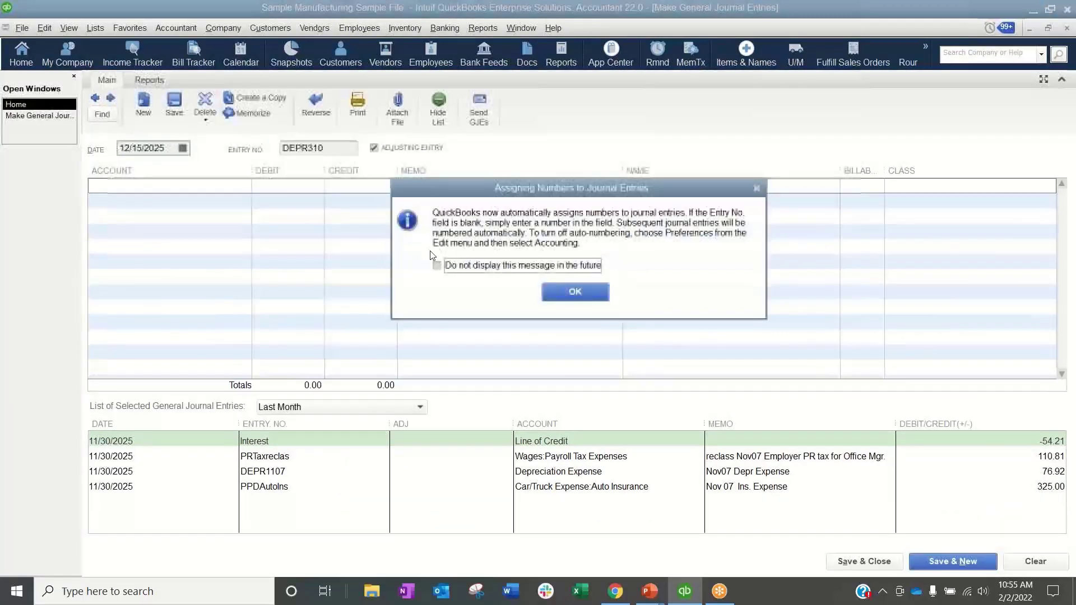
{"action": "left_click", "coordinate": [575, 291]}
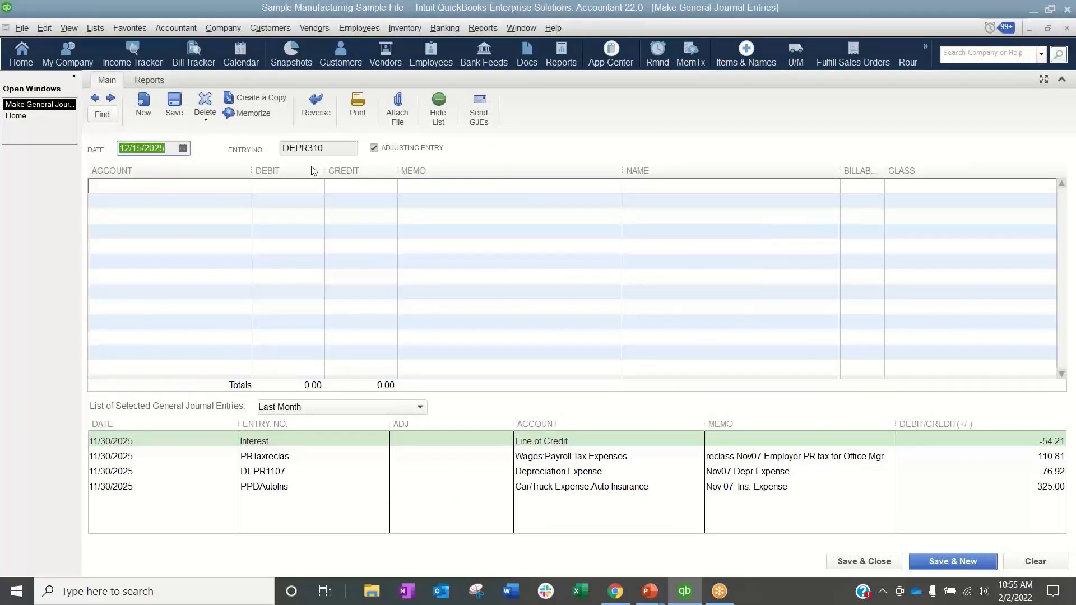
{"action": "left_click_drag", "start_coordinate": [252, 170], "coordinate": [222, 172]}
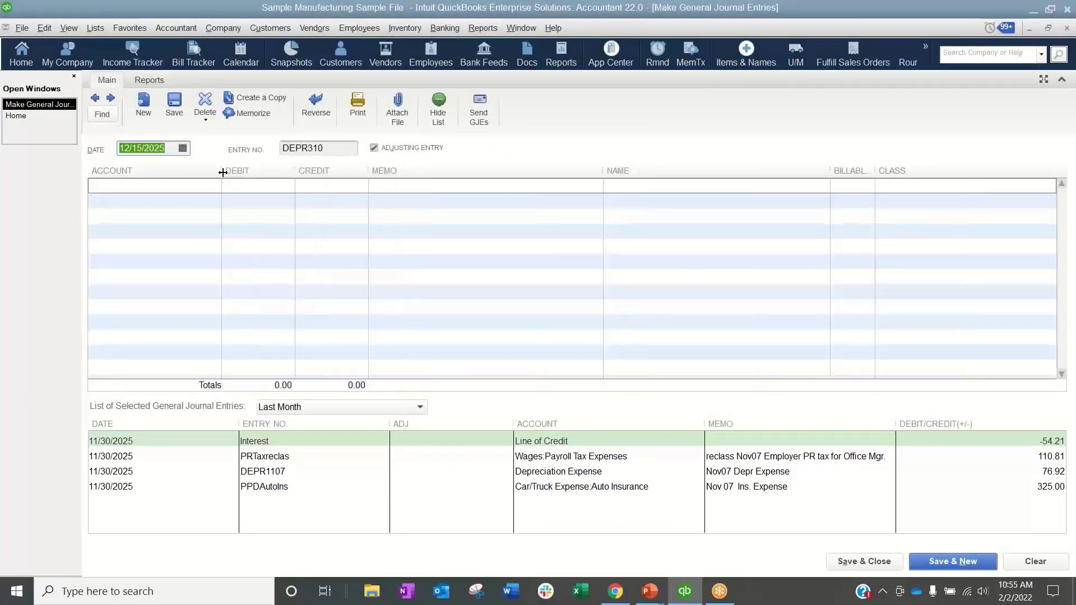
{"action": "left_click_drag", "start_coordinate": [829, 170], "coordinate": [753, 169]}
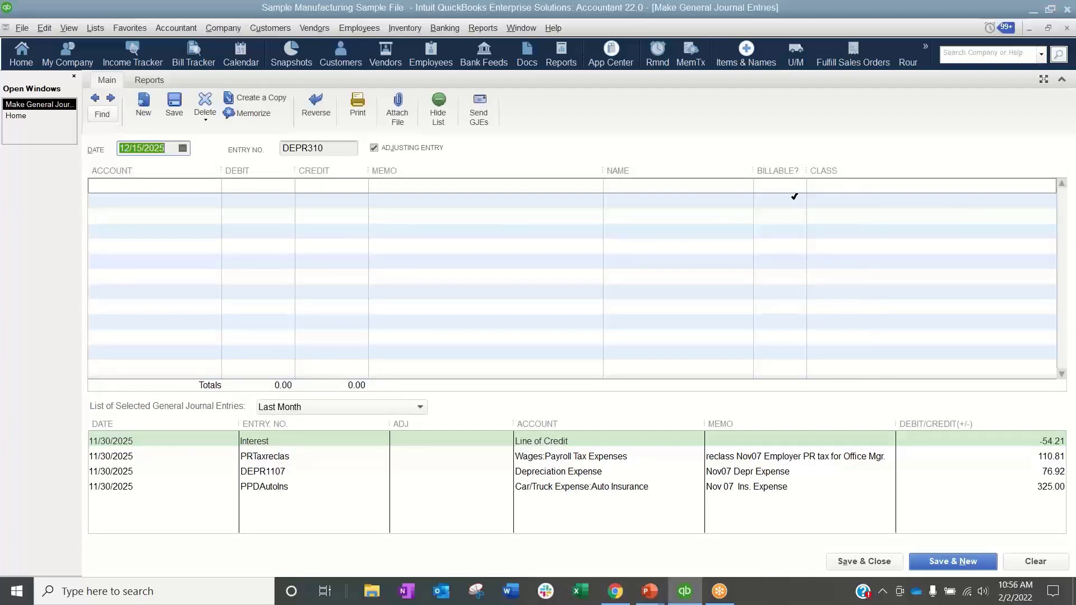
Assign the Big City Store #0025 job to the first journal line, check its class choices, and discard the entry without recording
{"action": "left_click", "coordinate": [746, 186]}
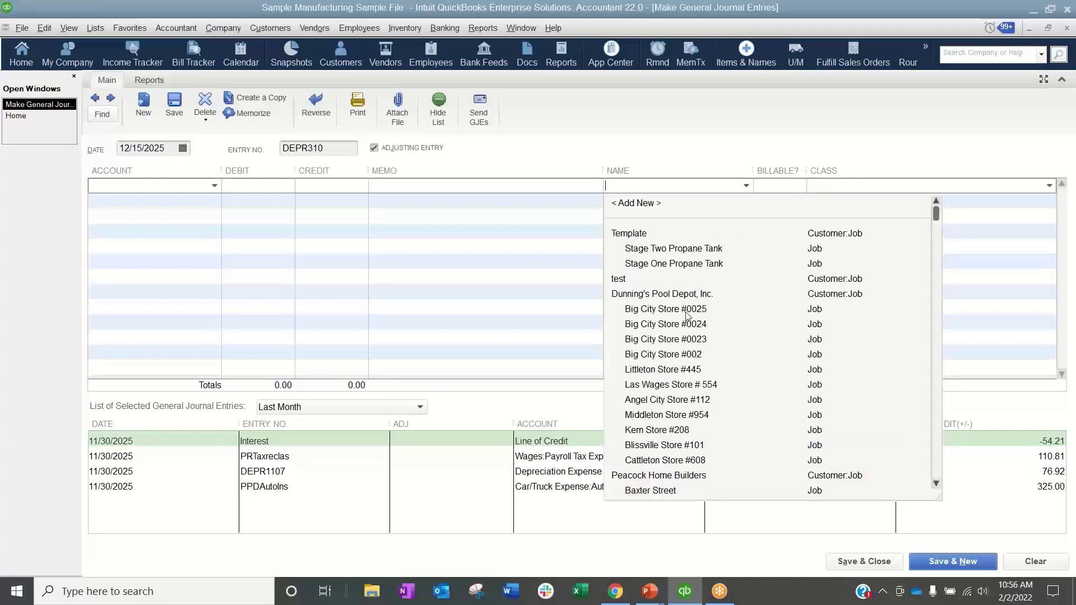
{"action": "left_click", "coordinate": [687, 313]}
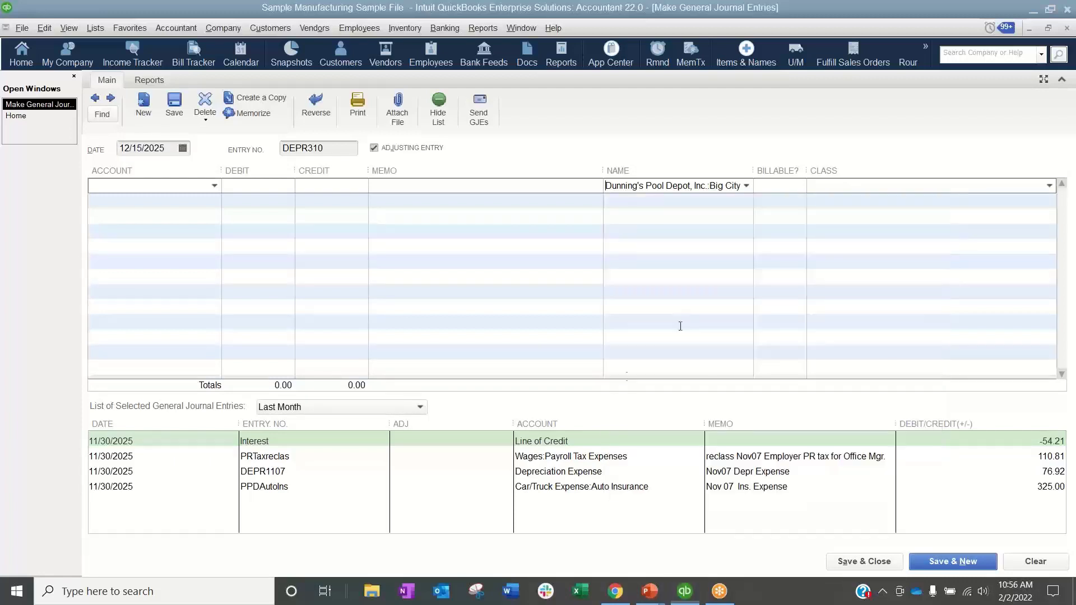
{"action": "left_click", "coordinate": [1049, 186]}
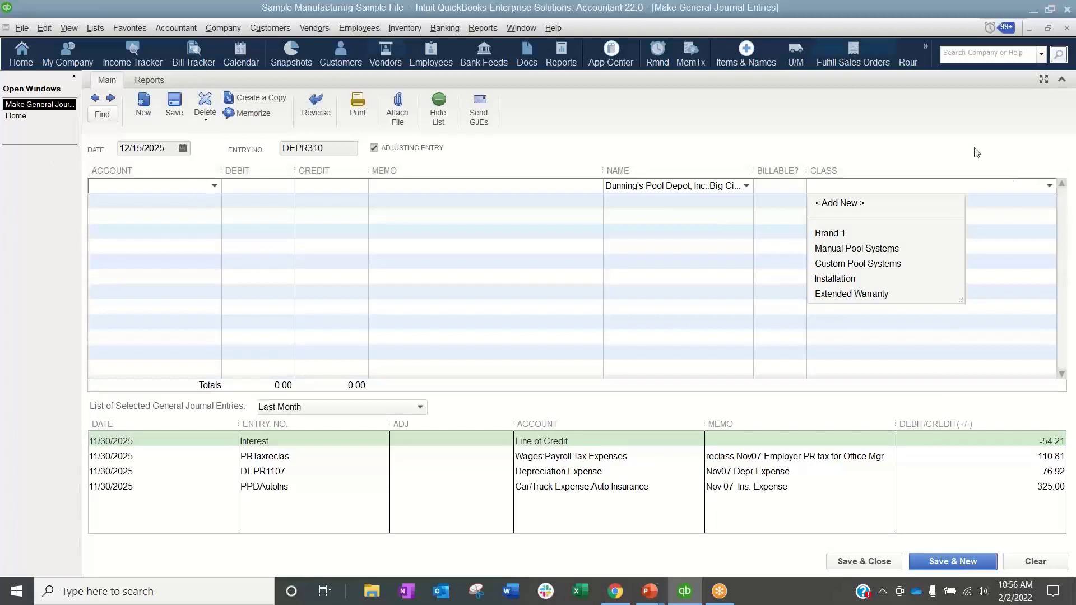
{"action": "left_click", "coordinate": [585, 148]}
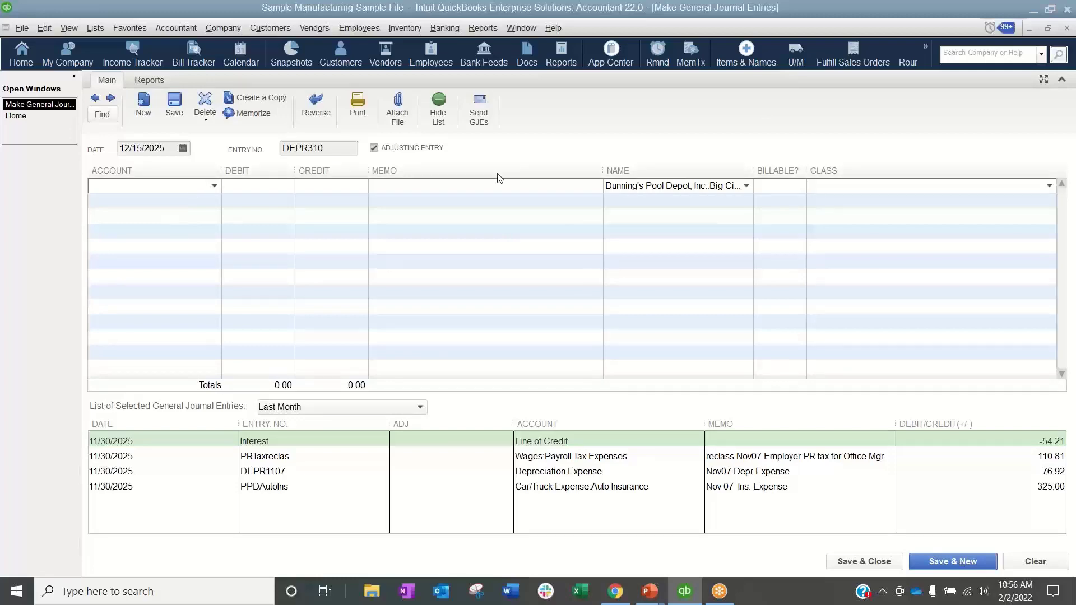
{"action": "left_click", "coordinate": [1066, 28]}
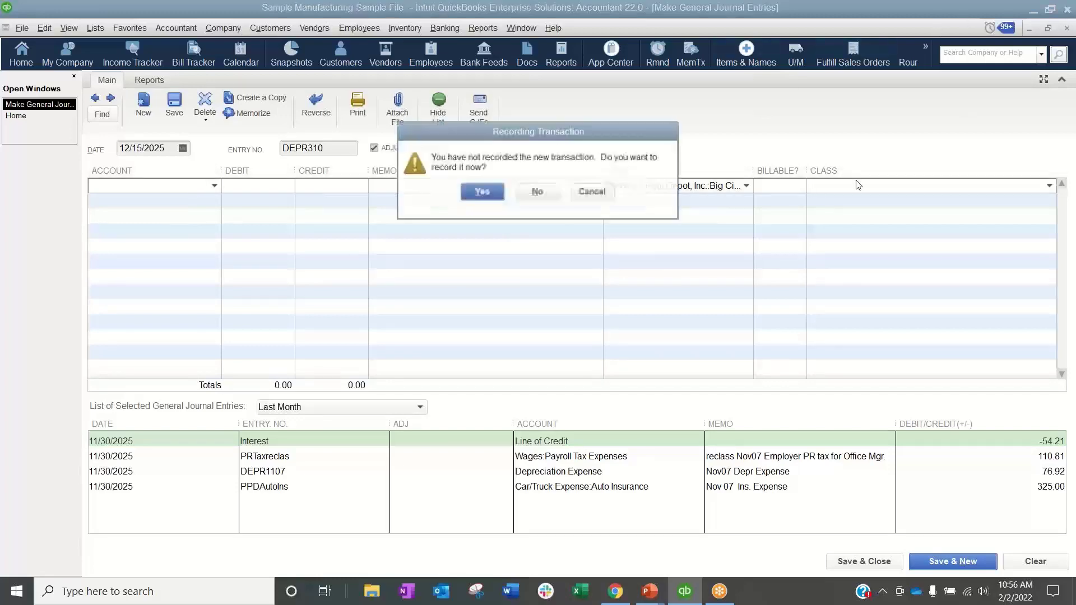
{"action": "left_click", "coordinate": [530, 191]}
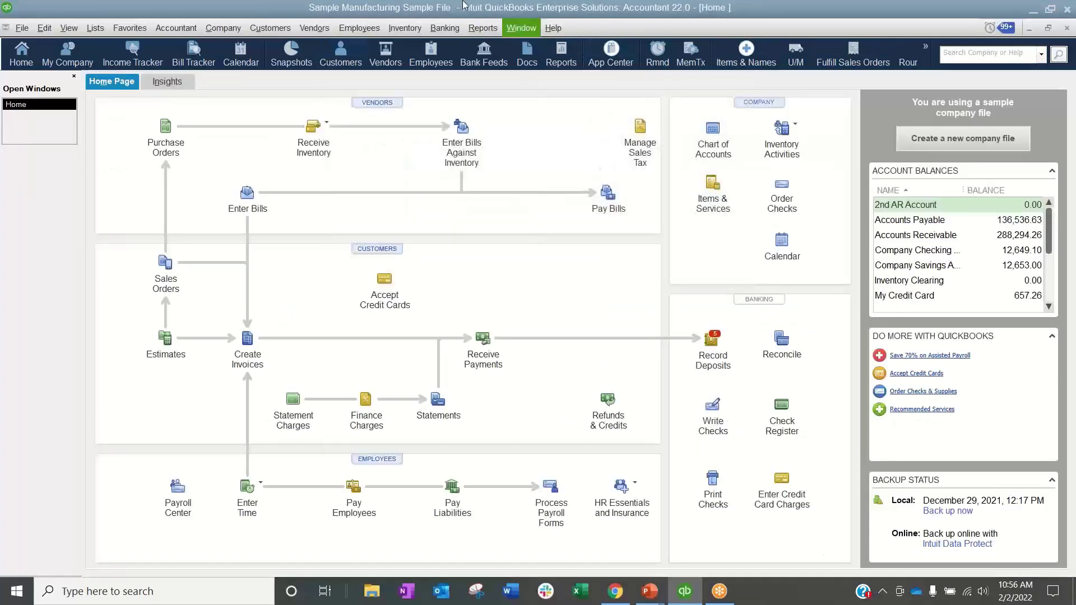
Start a new check from the Company Checking Account and add two item lines for AN-12x1
{"action": "left_click", "coordinate": [488, 28]}
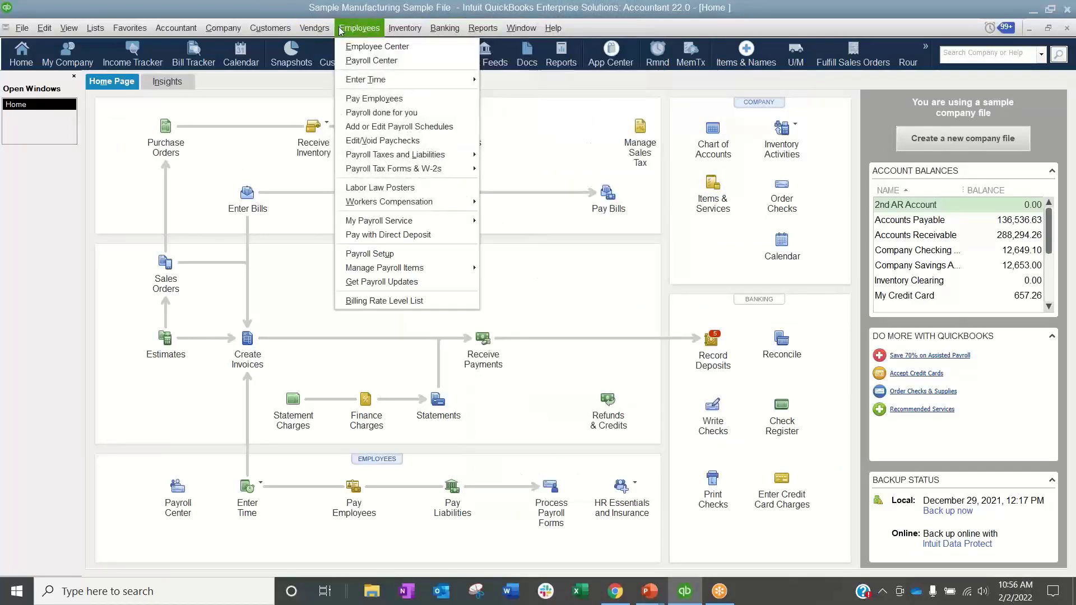
{"action": "left_click", "coordinate": [462, 47]}
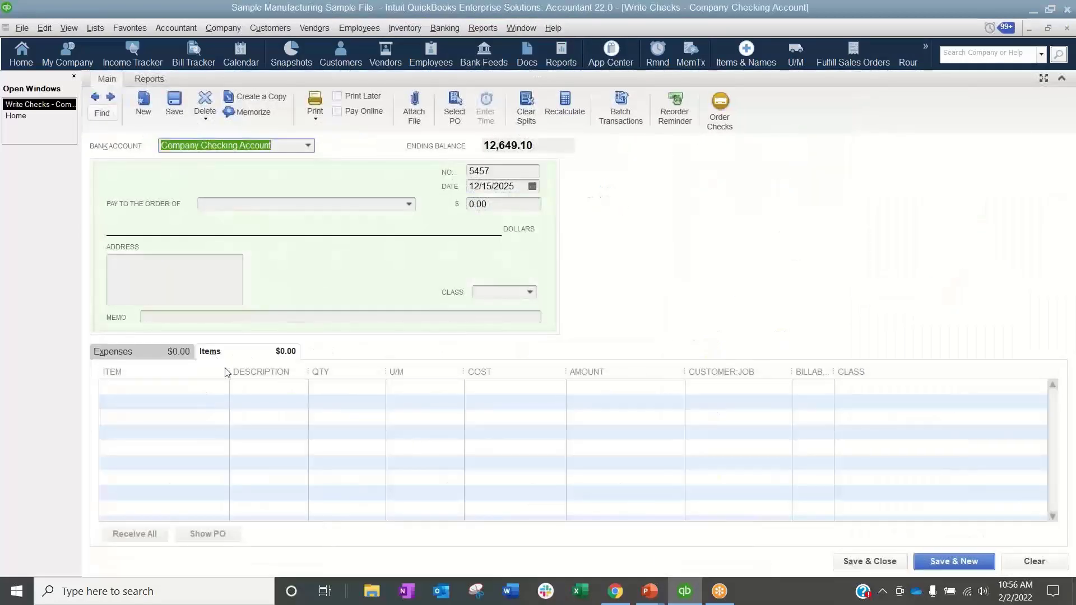
{"action": "left_click", "coordinate": [213, 390]}
{"action": "left_click", "coordinate": [223, 386]}
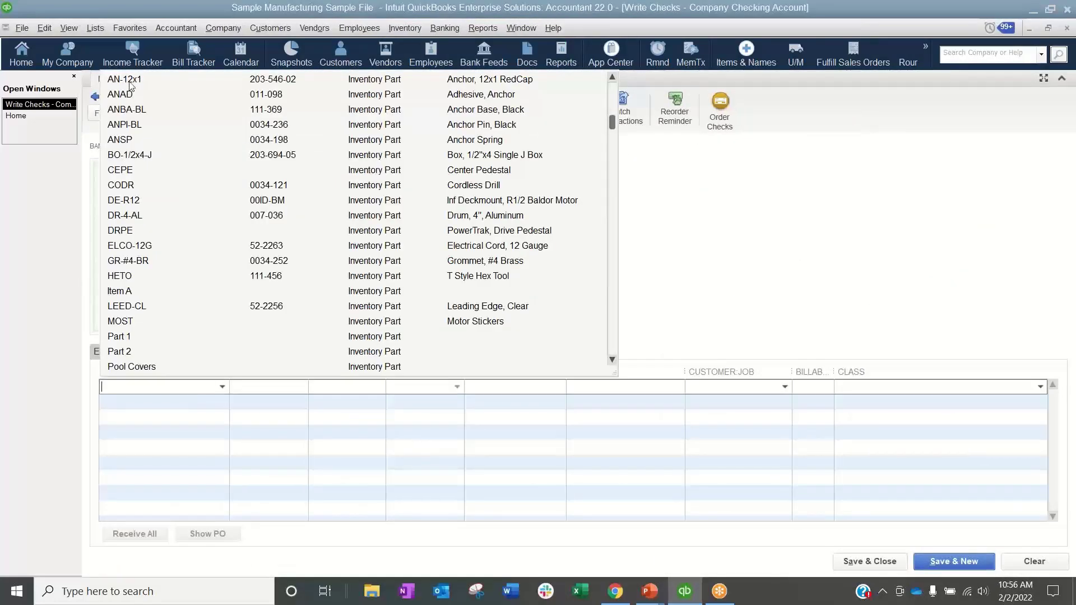
{"action": "left_click", "coordinate": [128, 82]}
{"action": "left_click", "coordinate": [328, 395]}
{"action": "left_click", "coordinate": [216, 415]}
{"action": "left_click", "coordinate": [222, 413]}
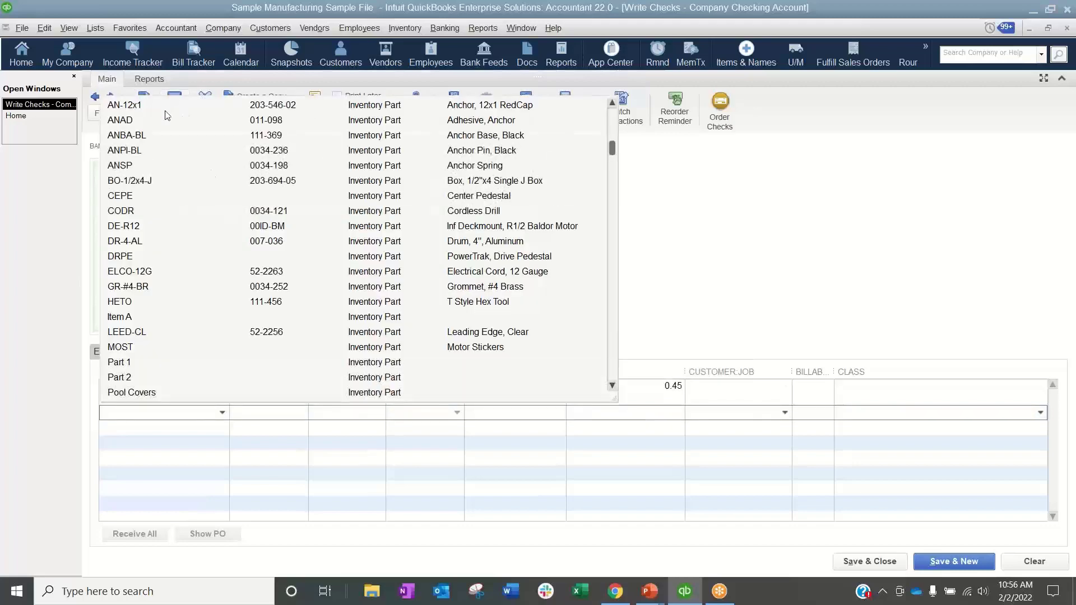
{"action": "left_click", "coordinate": [128, 103]}
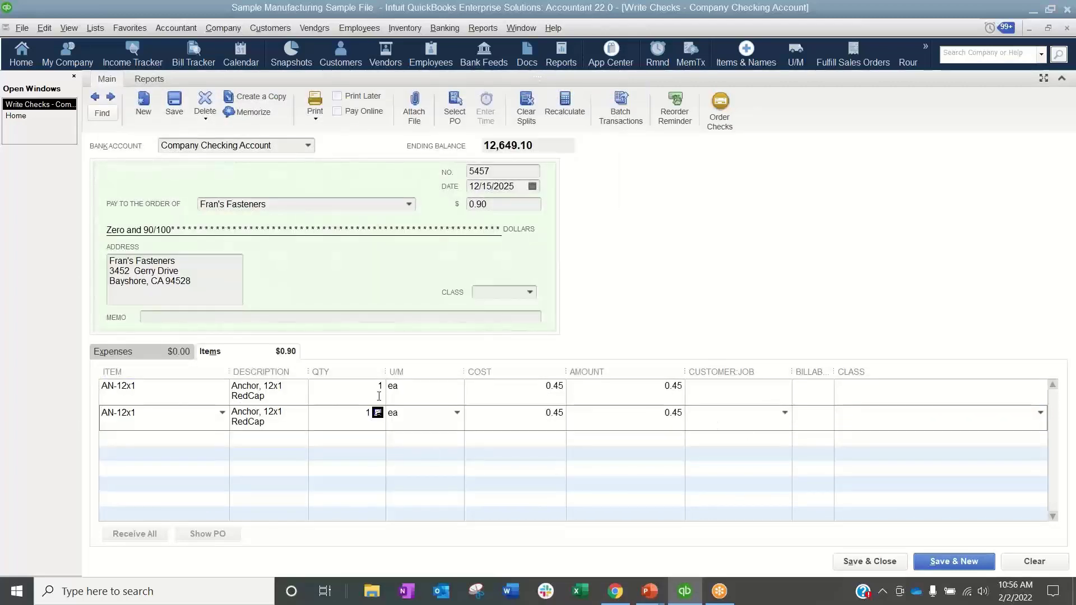
Add an expense line to the check for the Office Equipment account with an amount of -0.90
{"action": "left_click", "coordinate": [133, 349]}
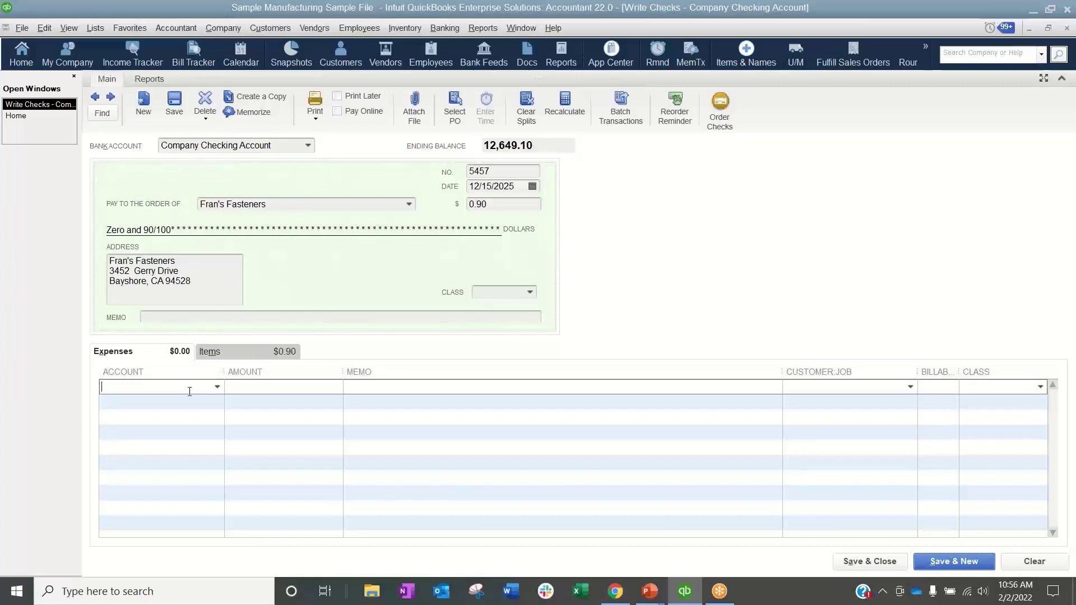
{"action": "type", "text": "Office Equipment"}
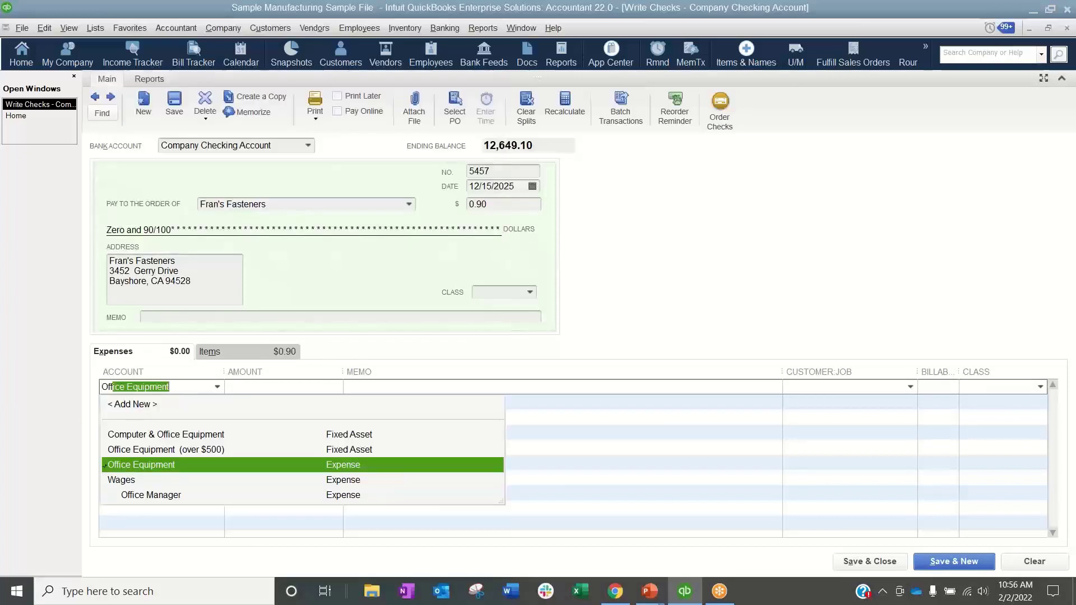
{"action": "key", "text": "Tab"}
{"action": "type", "text": "-"}
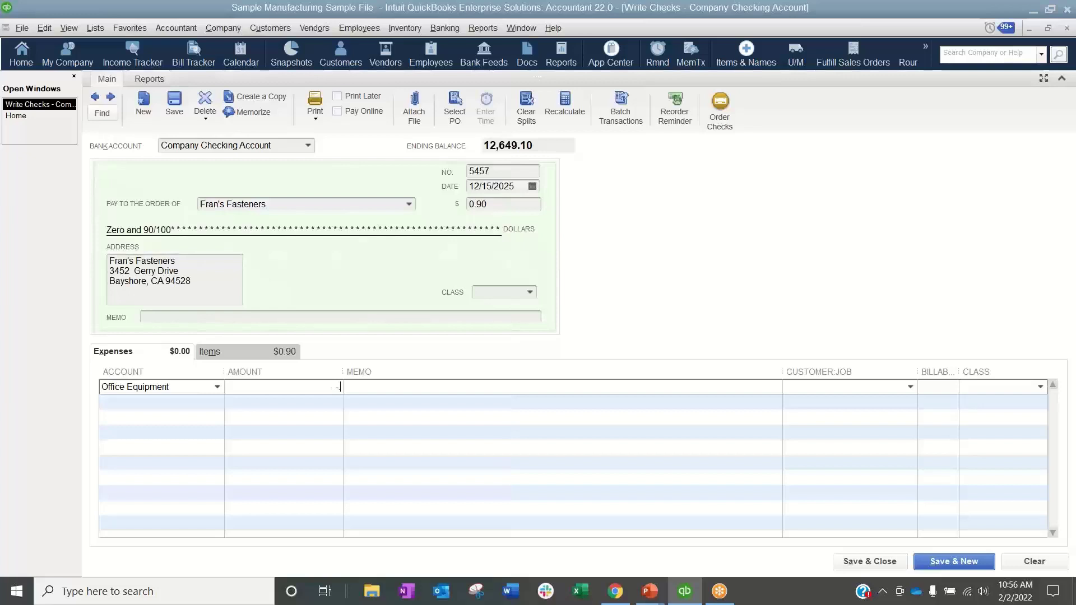
{"action": "type", "text": "0.90"}
{"action": "key", "text": "Tab"}
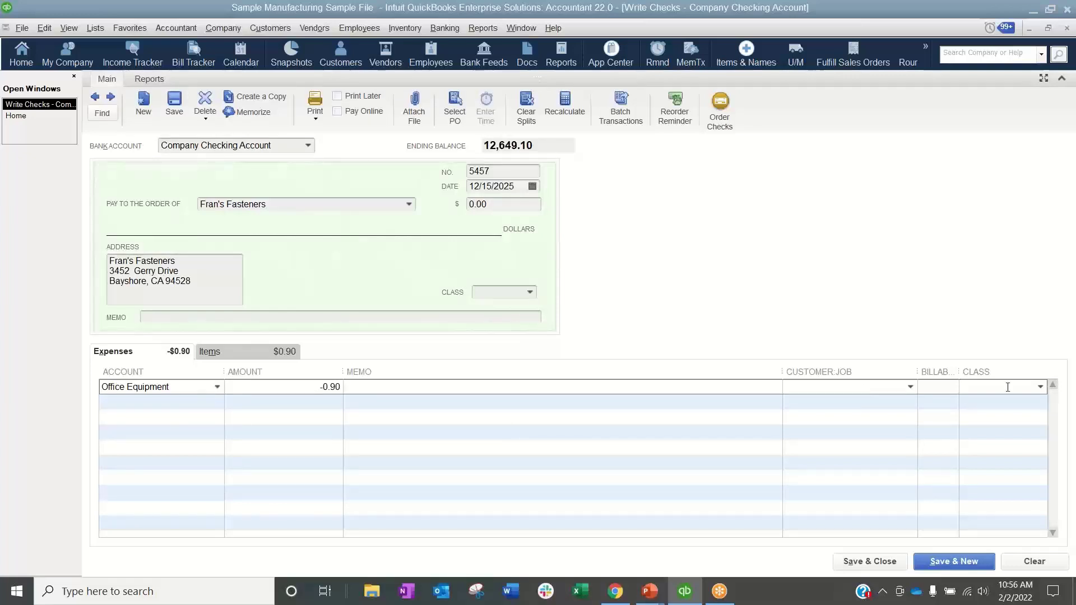
Return to the check's item lines and examine the bank account choices, the customer column and the payee
{"action": "left_click", "coordinate": [234, 355]}
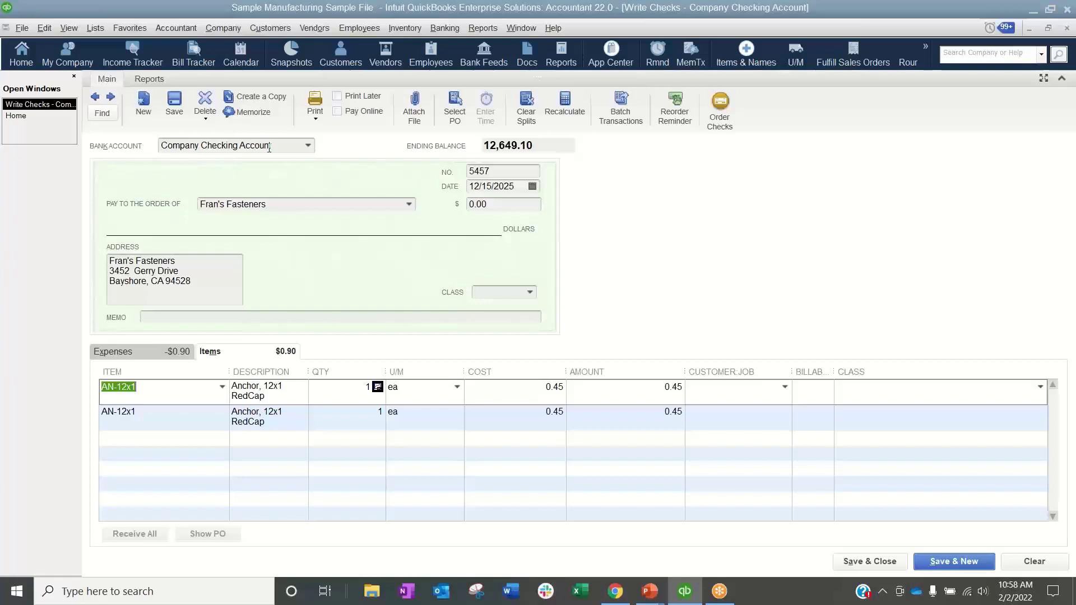
{"action": "left_click", "coordinate": [159, 149]}
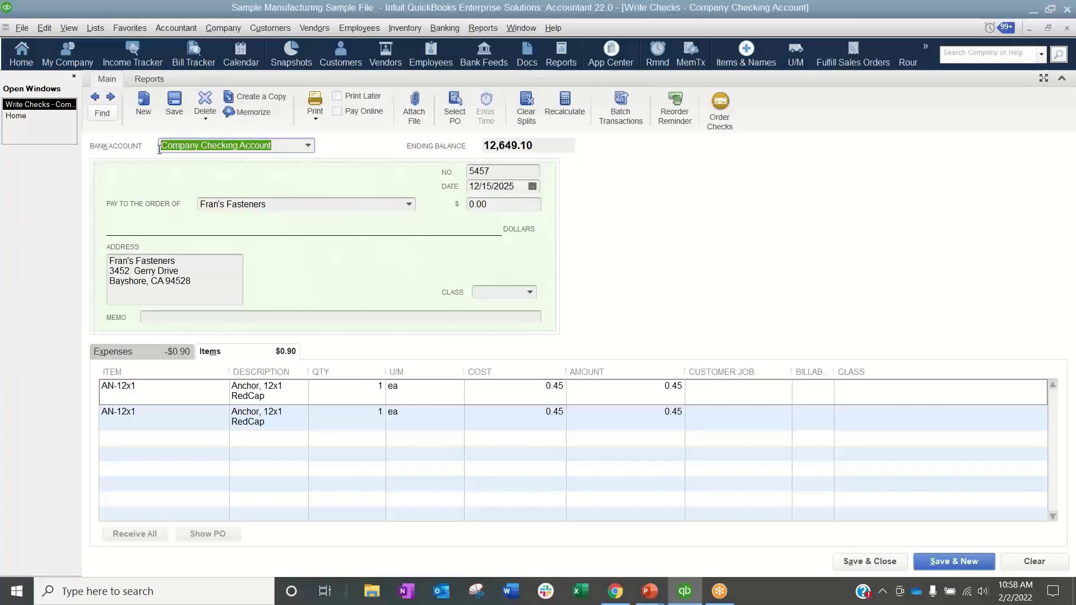
{"action": "left_click", "coordinate": [307, 149]}
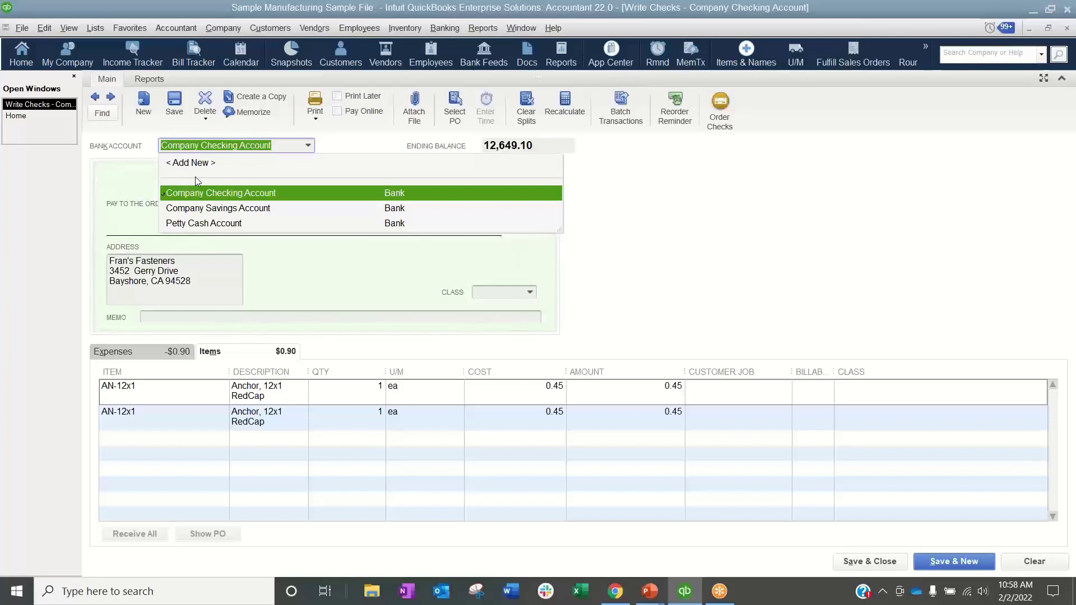
{"action": "left_click", "coordinate": [739, 259]}
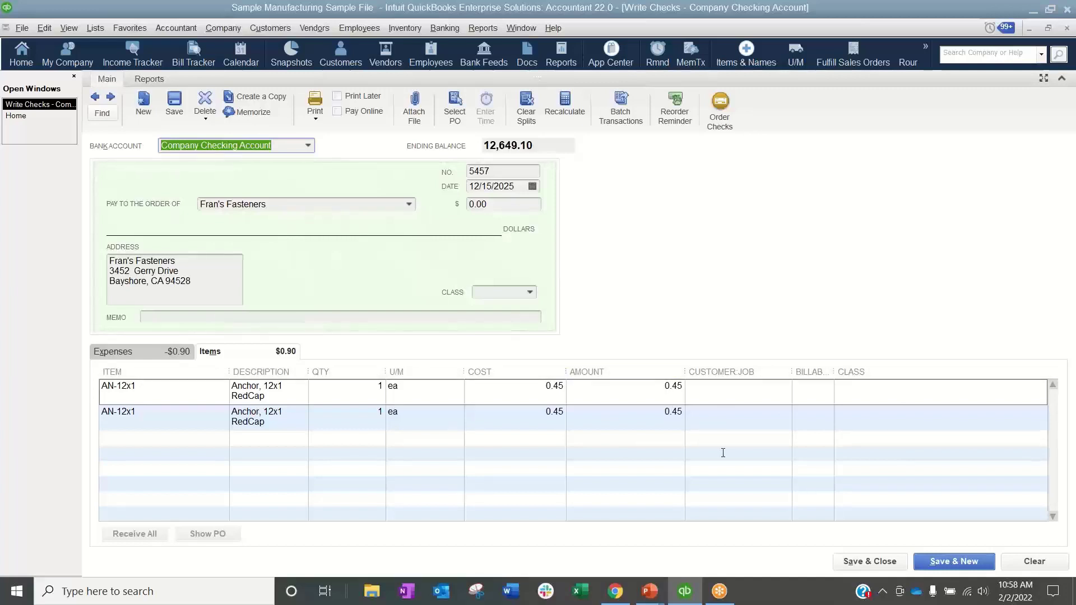
{"action": "left_click", "coordinate": [731, 395]}
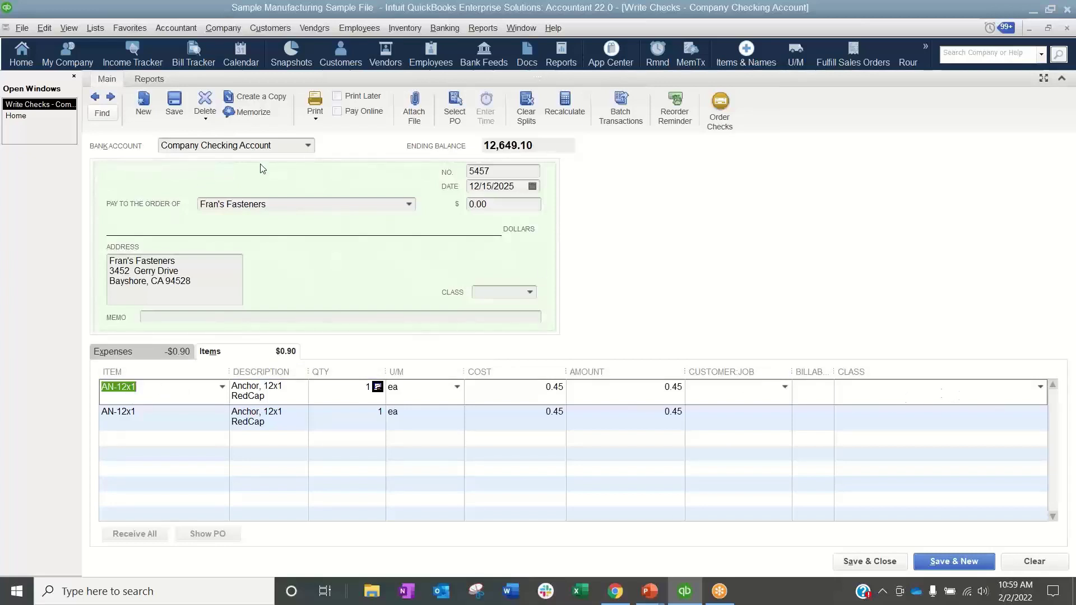
{"action": "left_click", "coordinate": [291, 206]}
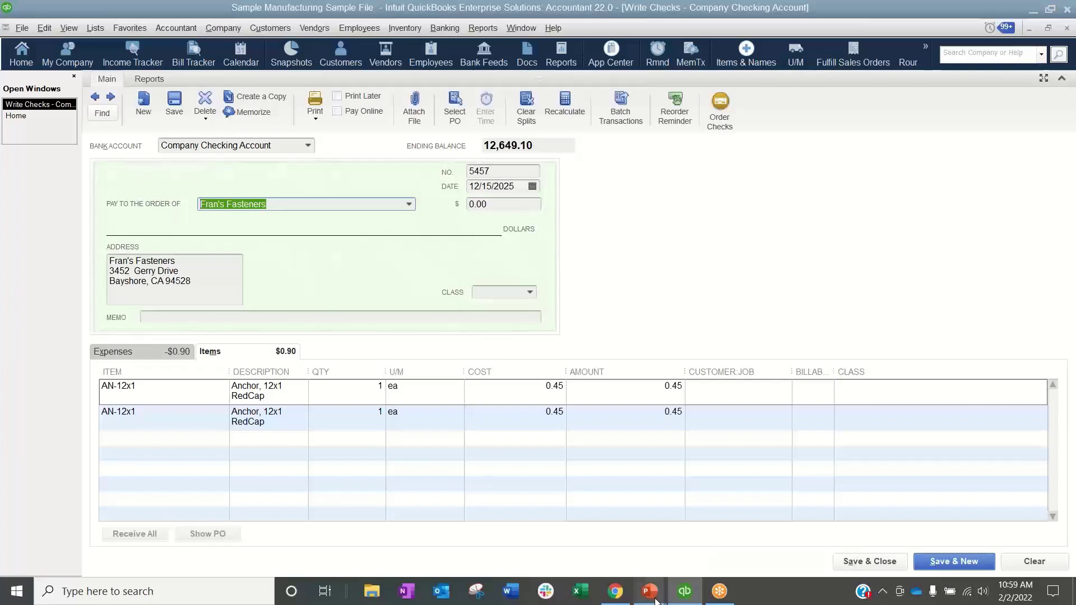
Switch to the PowerPoint slide show with the List Usage slide
{"action": "mouse_move", "coordinate": [643, 599]}
{"action": "left_click", "coordinate": [690, 538]}
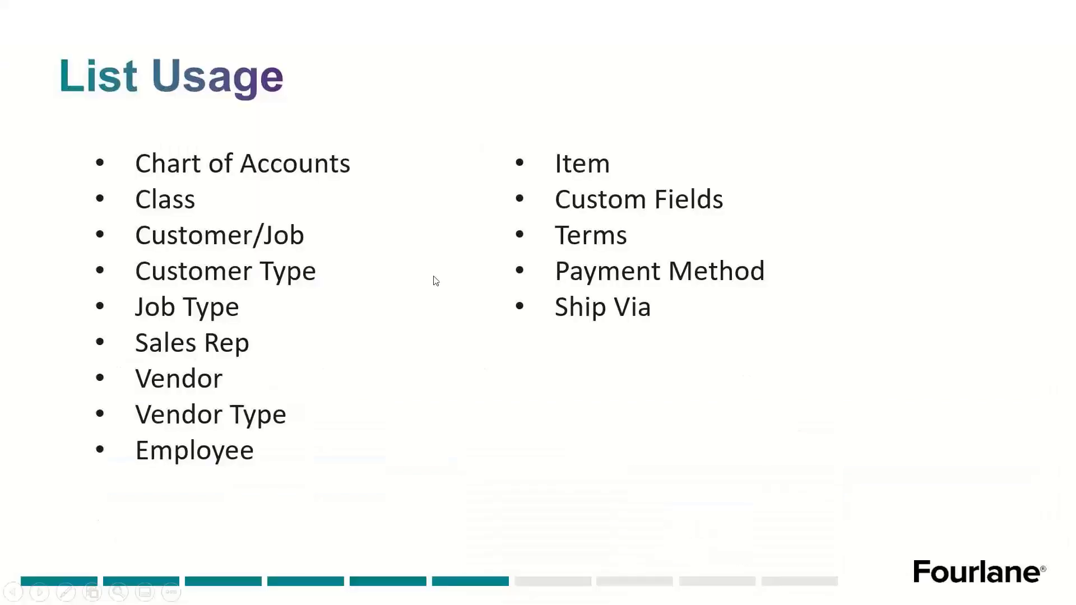